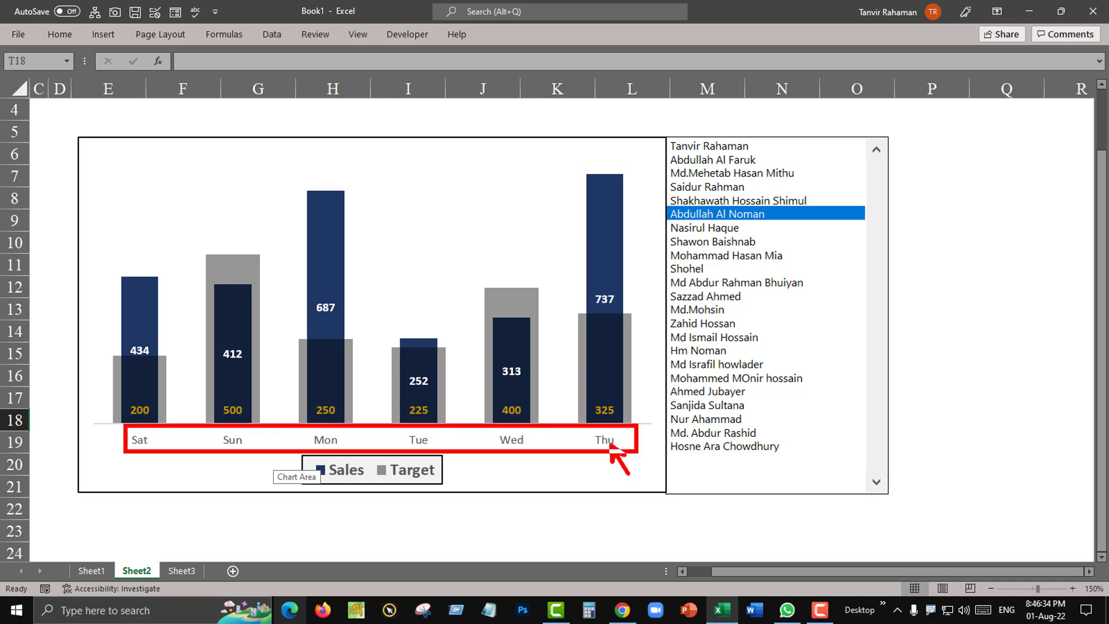
Select different employees one after another in the Sheet2 list box to examine how the Sales and Target chart responds.
click(729, 188)
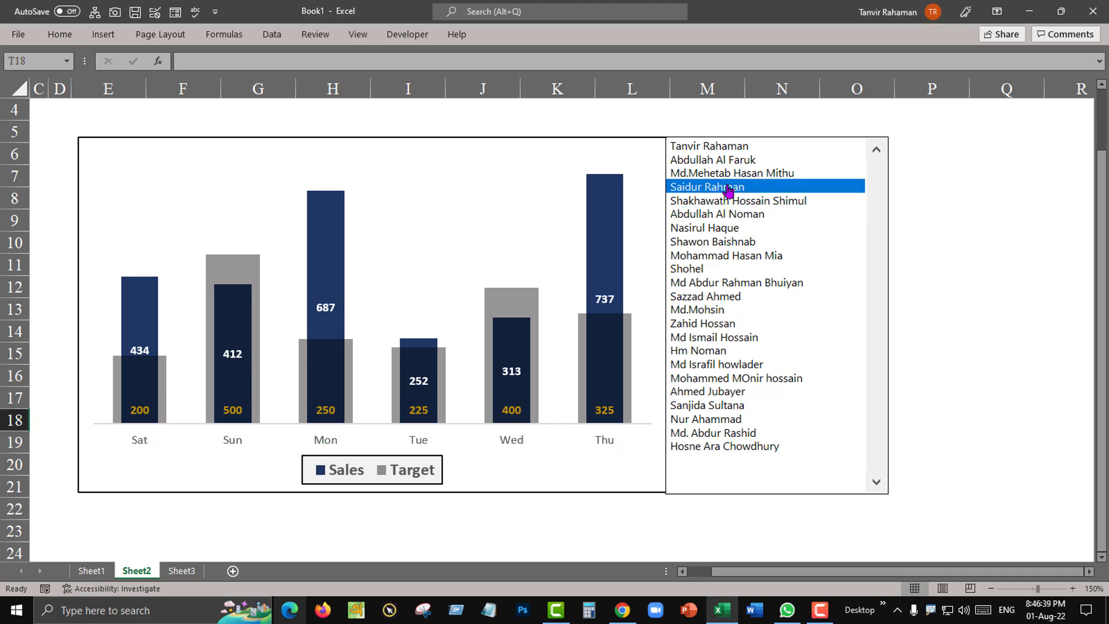
click(720, 174)
click(718, 165)
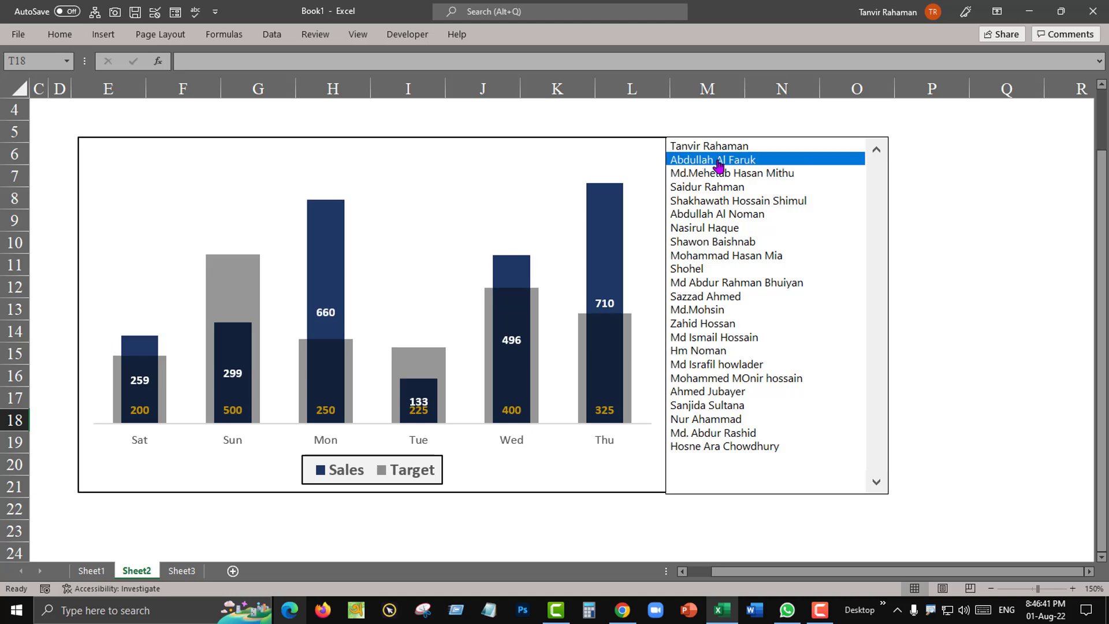
click(718, 201)
click(718, 214)
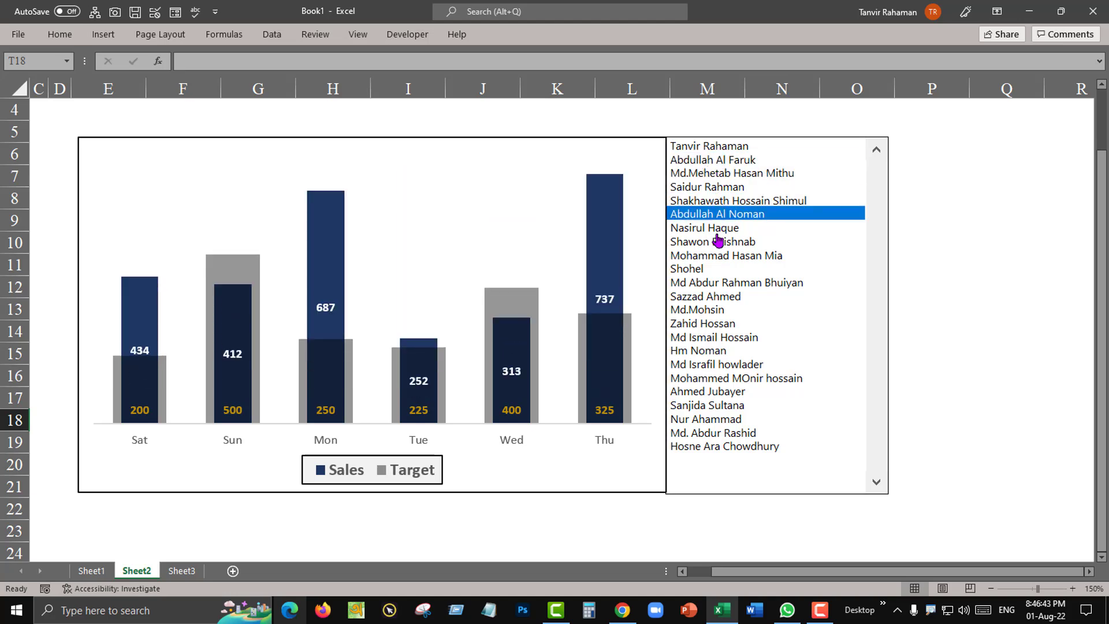
click(717, 231)
click(717, 256)
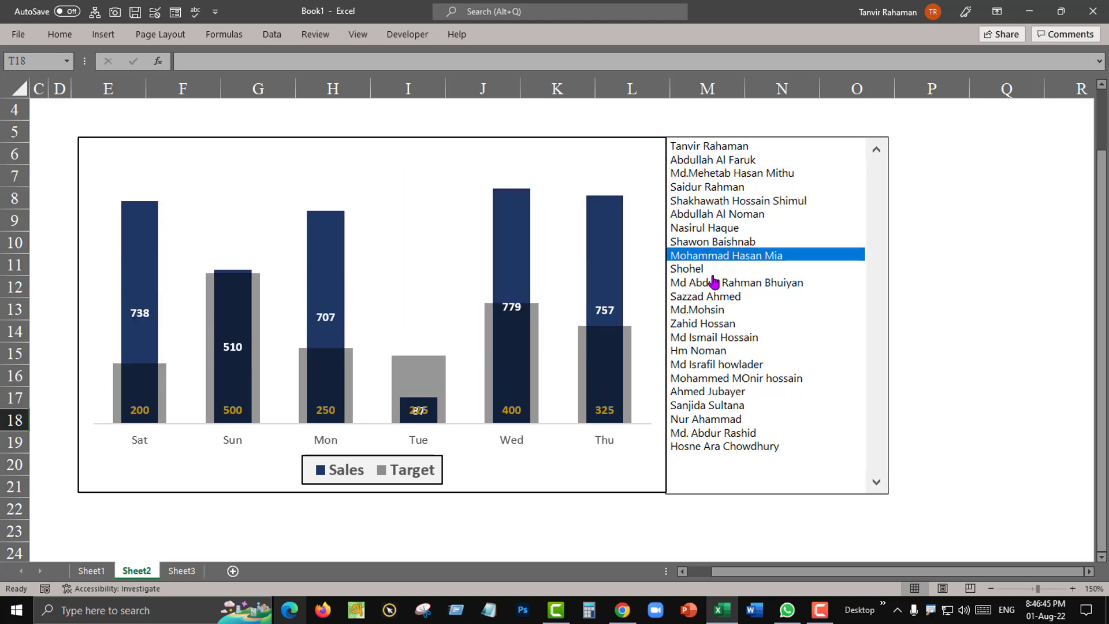
click(713, 274)
click(715, 298)
click(711, 311)
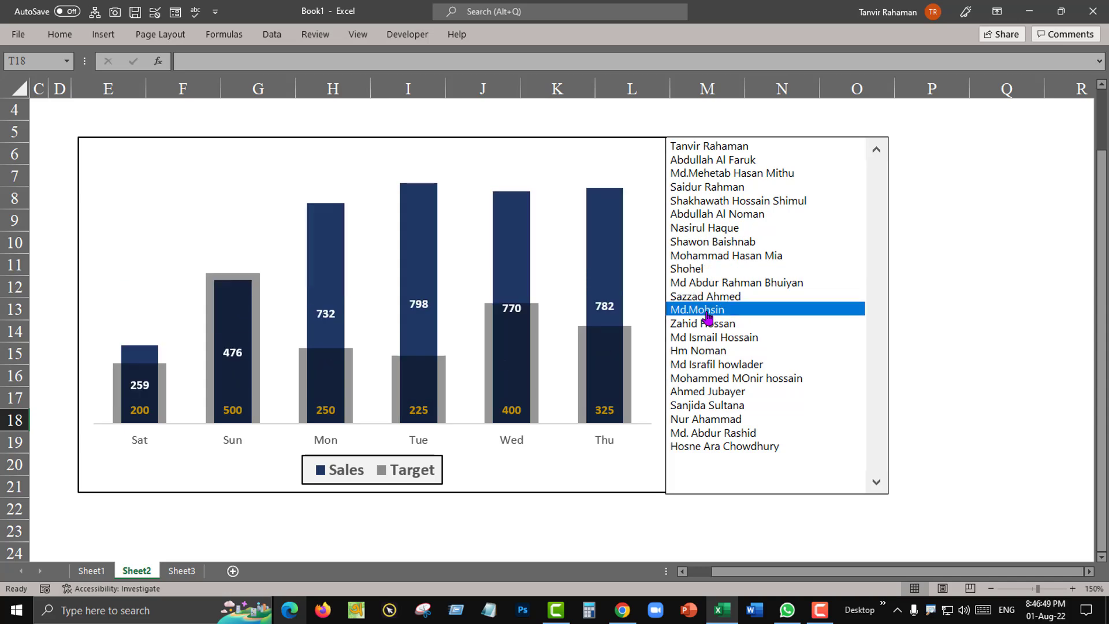
click(712, 324)
click(712, 339)
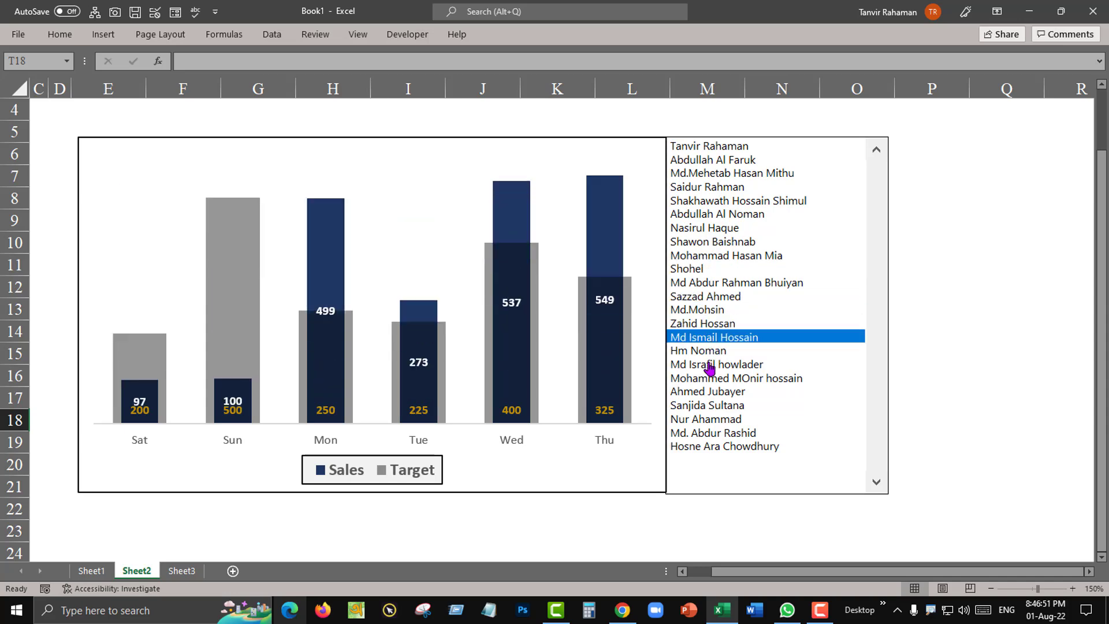
click(714, 364)
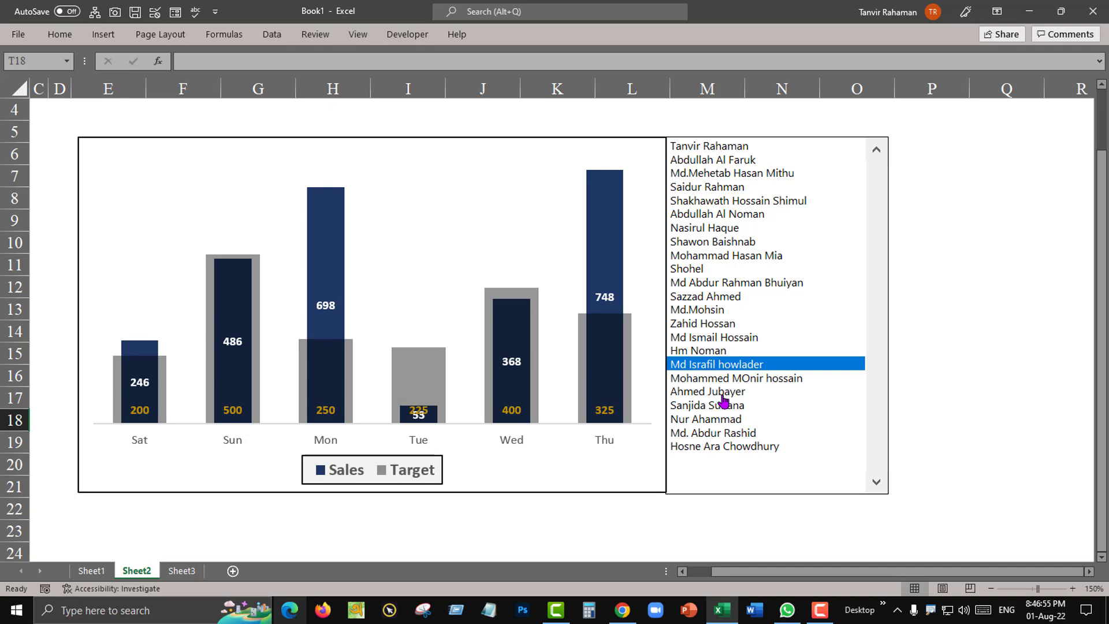
click(721, 395)
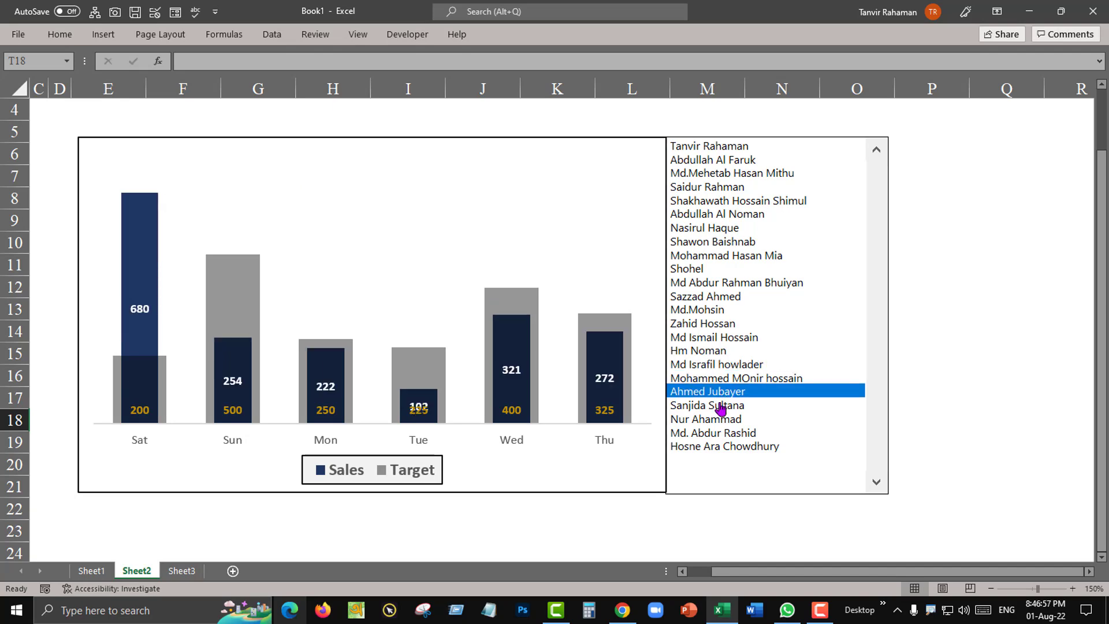
click(719, 406)
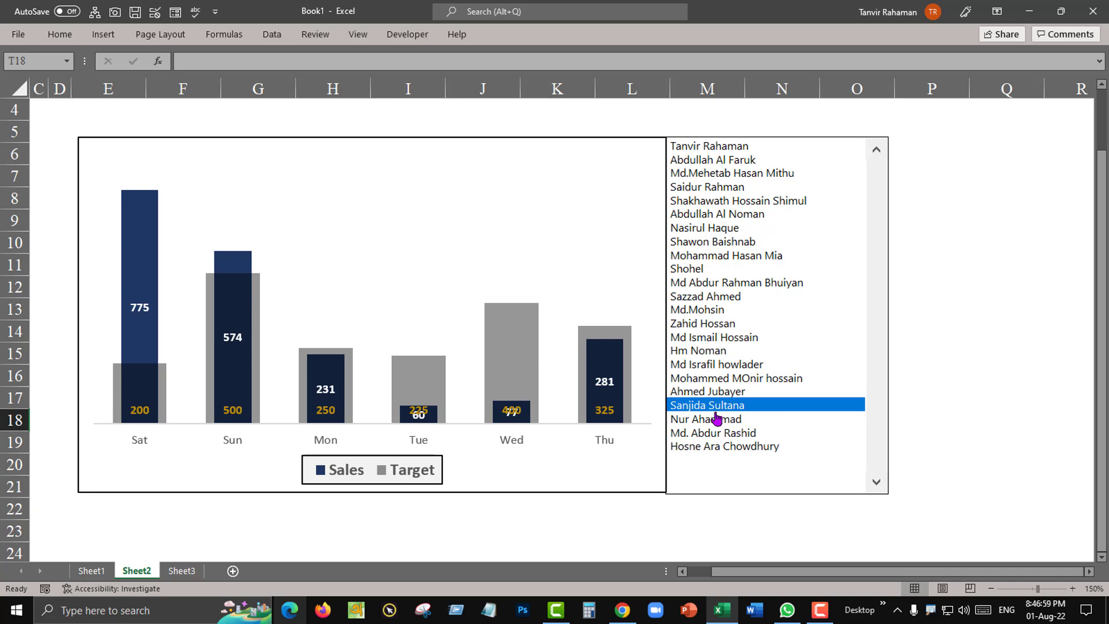
click(716, 420)
click(727, 286)
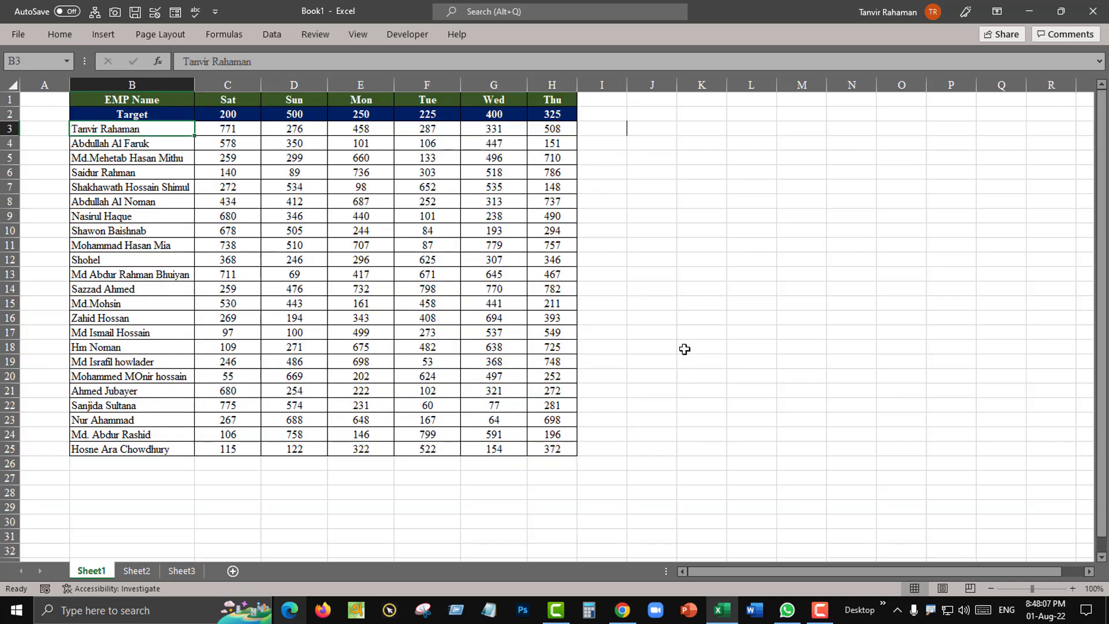
Examine the source table on Sheet1: the weekday headers, the Target row, the employee names and their daily sales.
click(1073, 589)
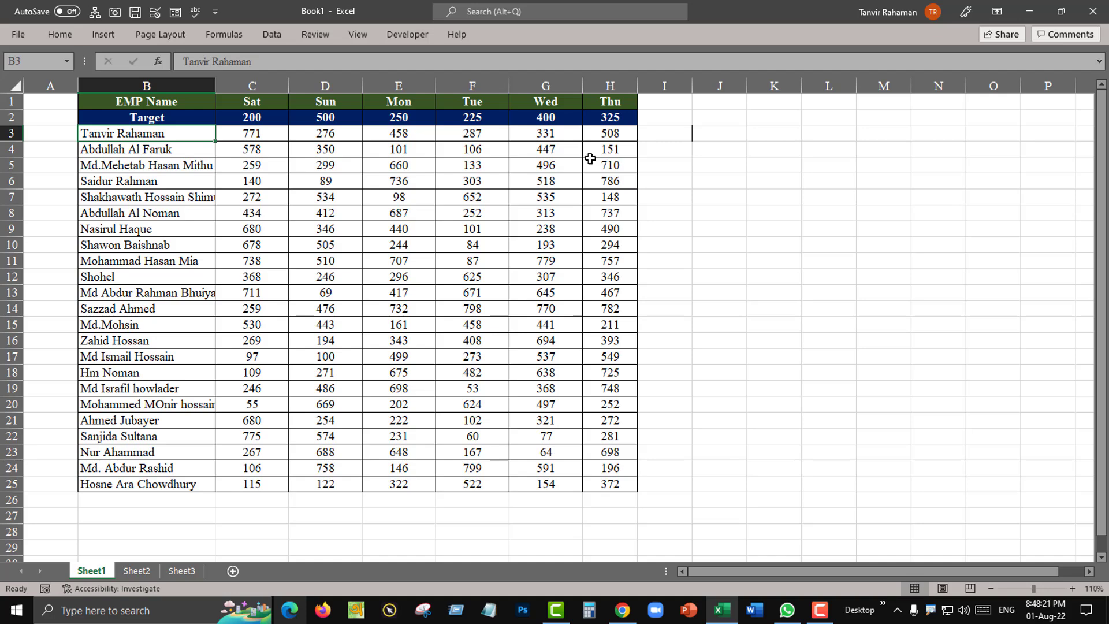
mouse_move(91, 90)
mouse_down()
mouse_move(392, 110)
mouse_move(646, 109)
mouse_up()
drag(328, 61, 277, 99)
drag(420, 50, 341, 98)
drag(458, 61, 422, 100)
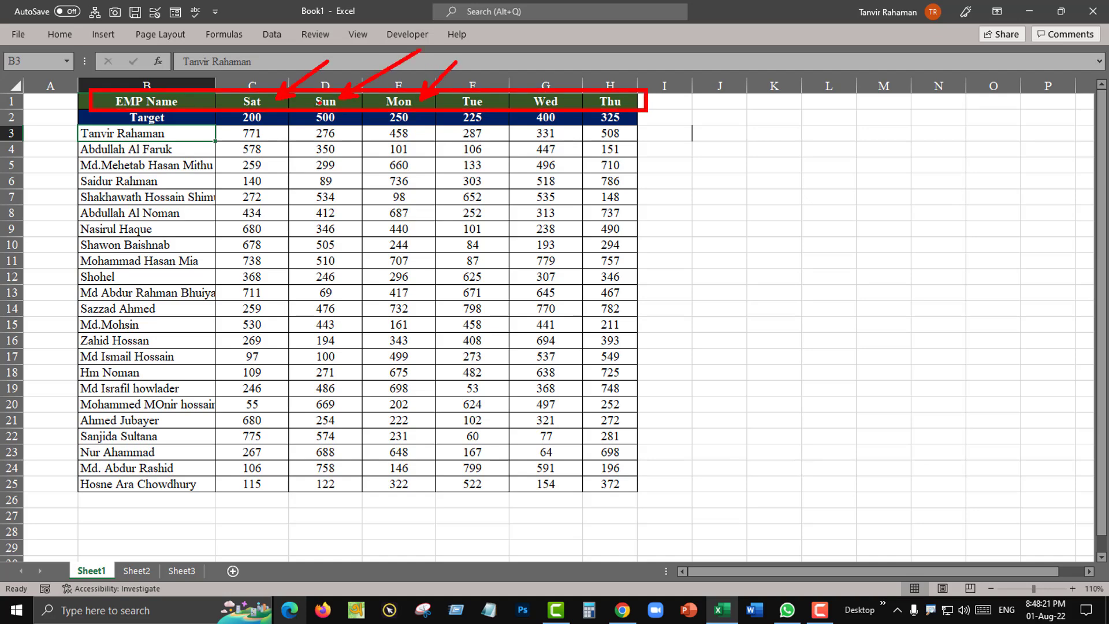
drag(183, 160, 182, 120)
drag(275, 155, 269, 121)
drag(360, 167, 352, 119)
drag(439, 173, 431, 122)
drag(494, 171, 483, 119)
mouse_move(70, 131)
mouse_down()
mouse_move(203, 352)
mouse_move(207, 487)
mouse_up()
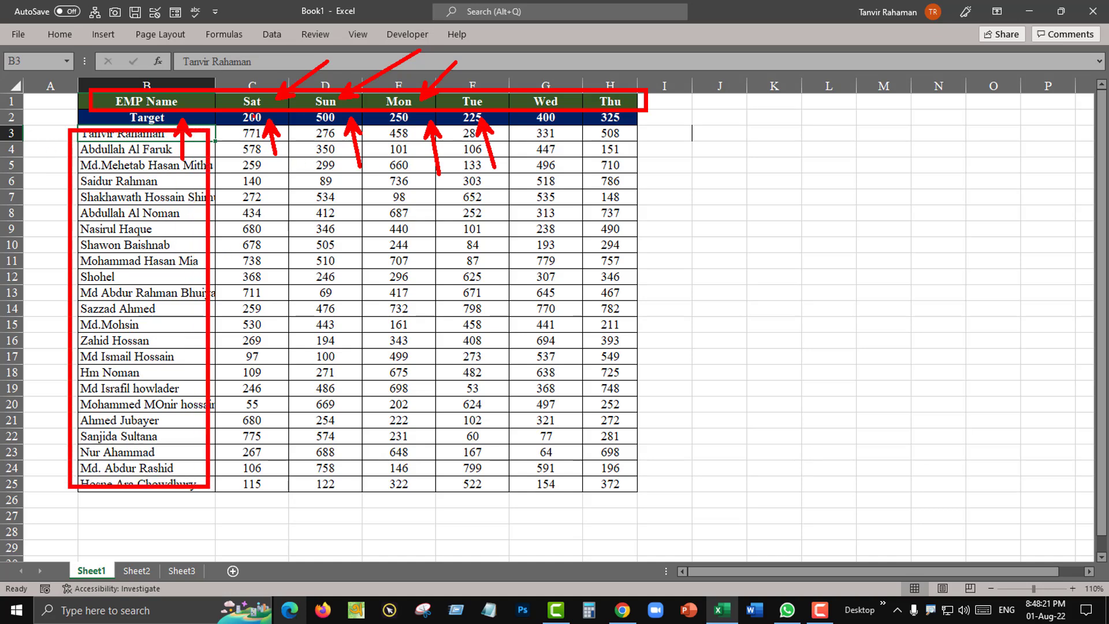
mouse_move(239, 125)
mouse_down()
mouse_move(552, 442)
mouse_move(635, 502)
mouse_up()
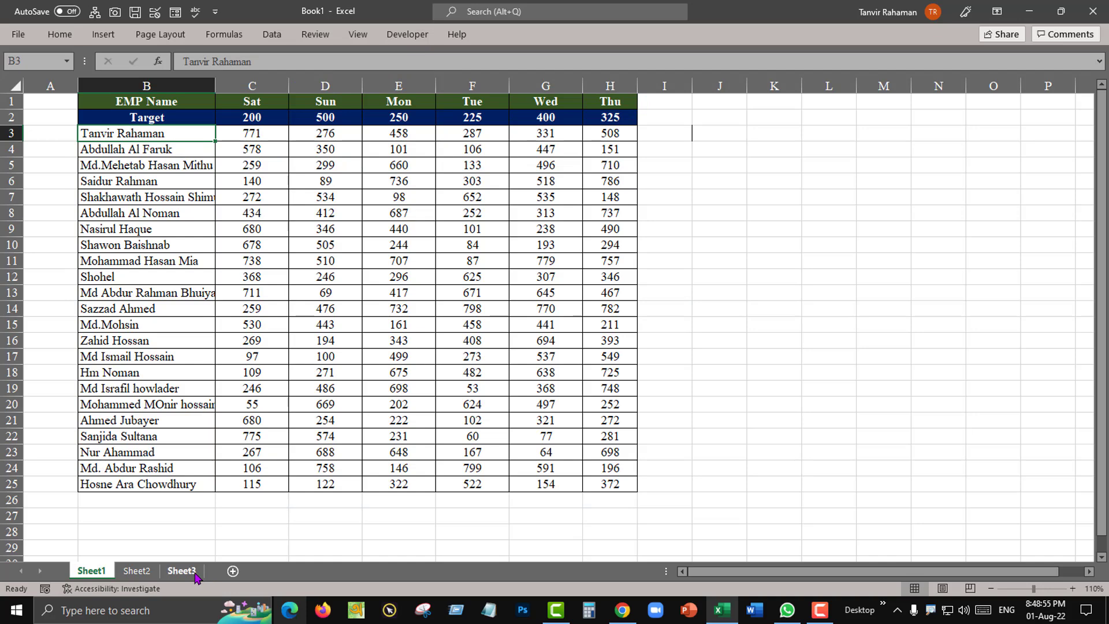
Add a new worksheet after Sheet1 and rename it Chart-1.
click(233, 571)
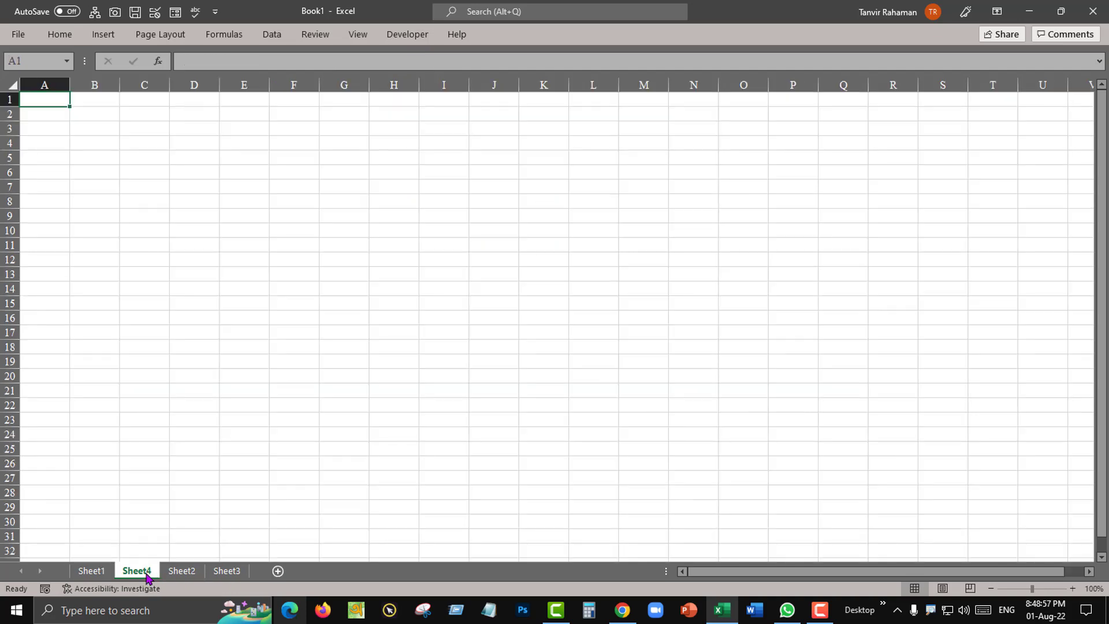
double_click(144, 572)
text(Chart)
key(Return)
text(-1)
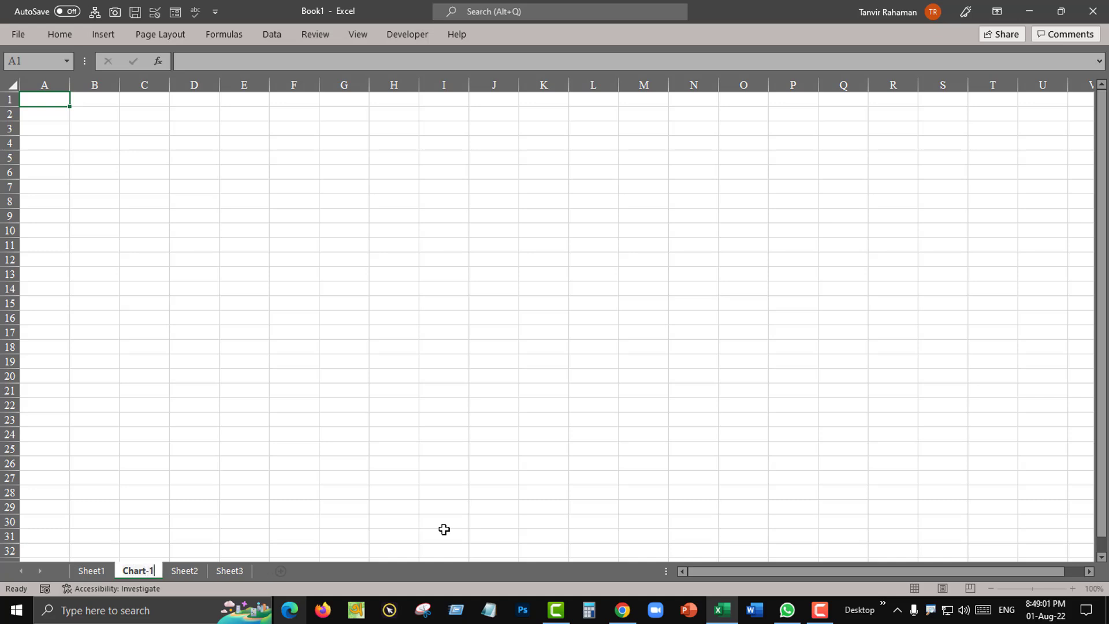
click(285, 253)
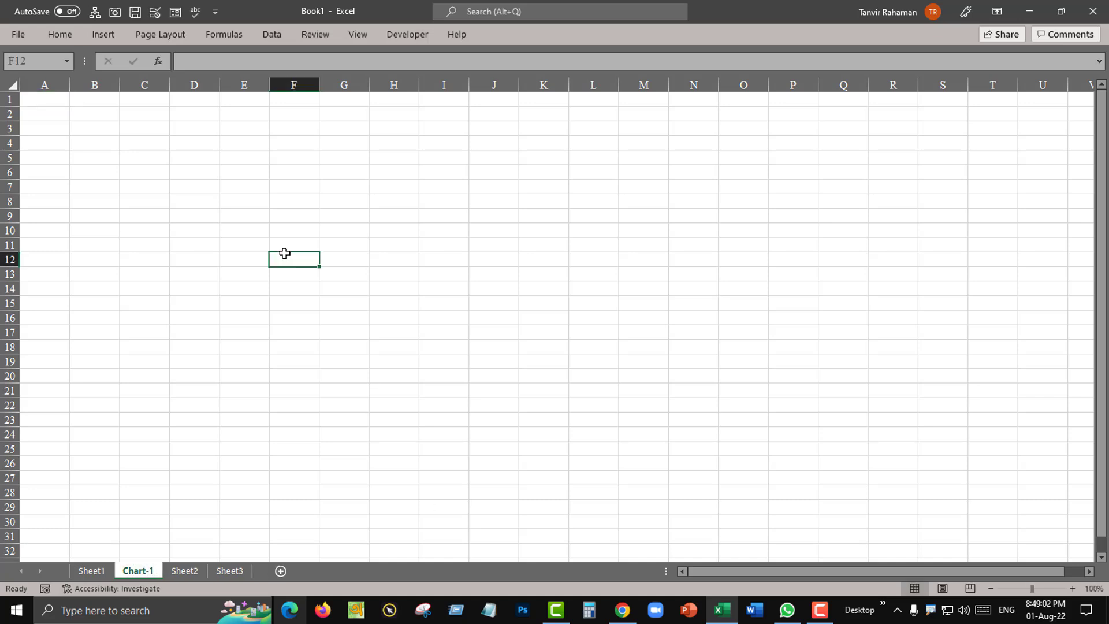
Enter the column headers Day, Target and Sales in cells B2, C2 and D2 of the Chart-1 sheet.
click(1072, 588)
click(120, 122)
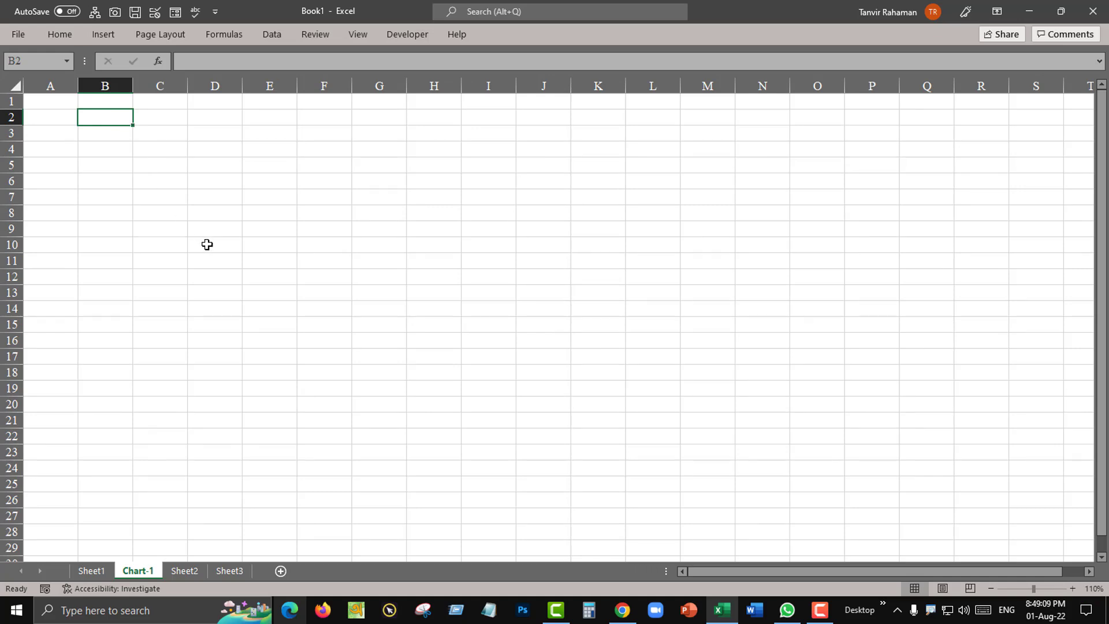
text(Day)
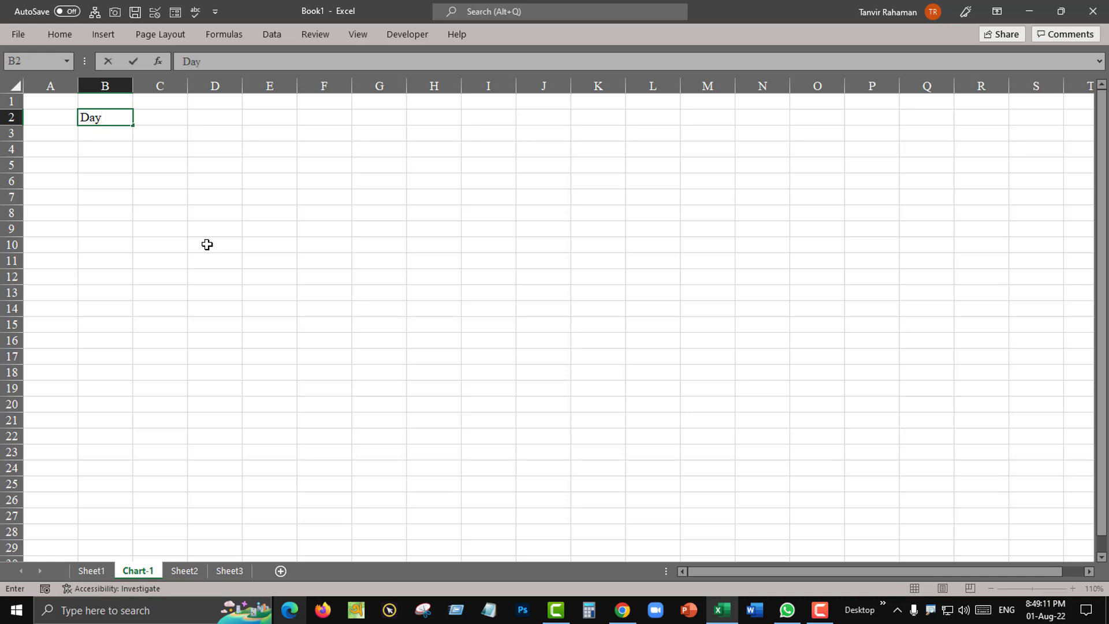
click(186, 115)
text(Target)
click(224, 120)
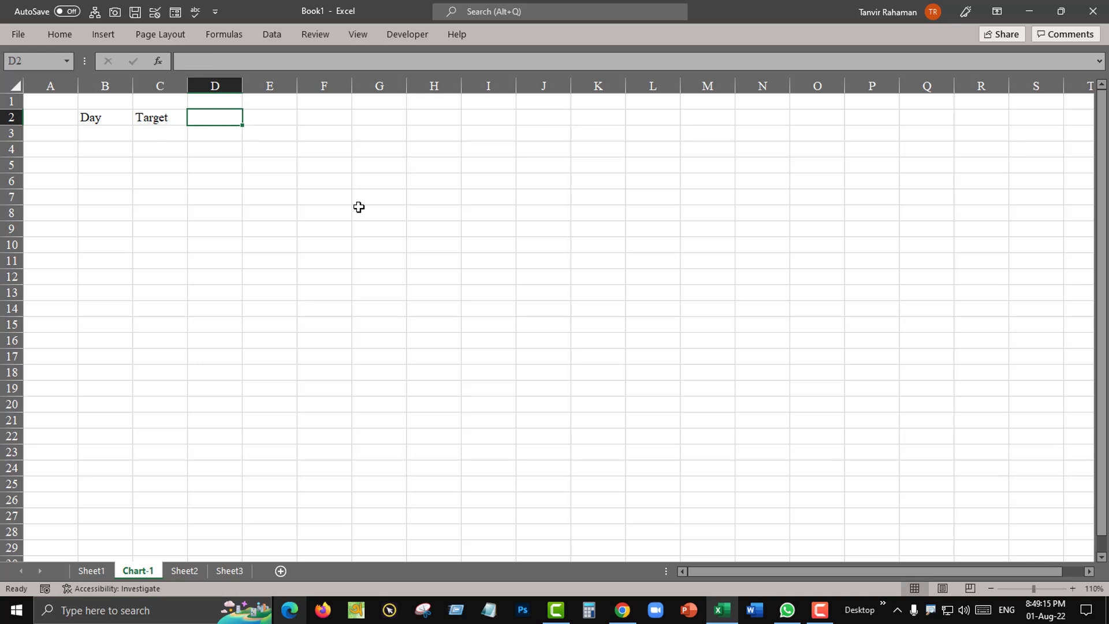
text(Sales)
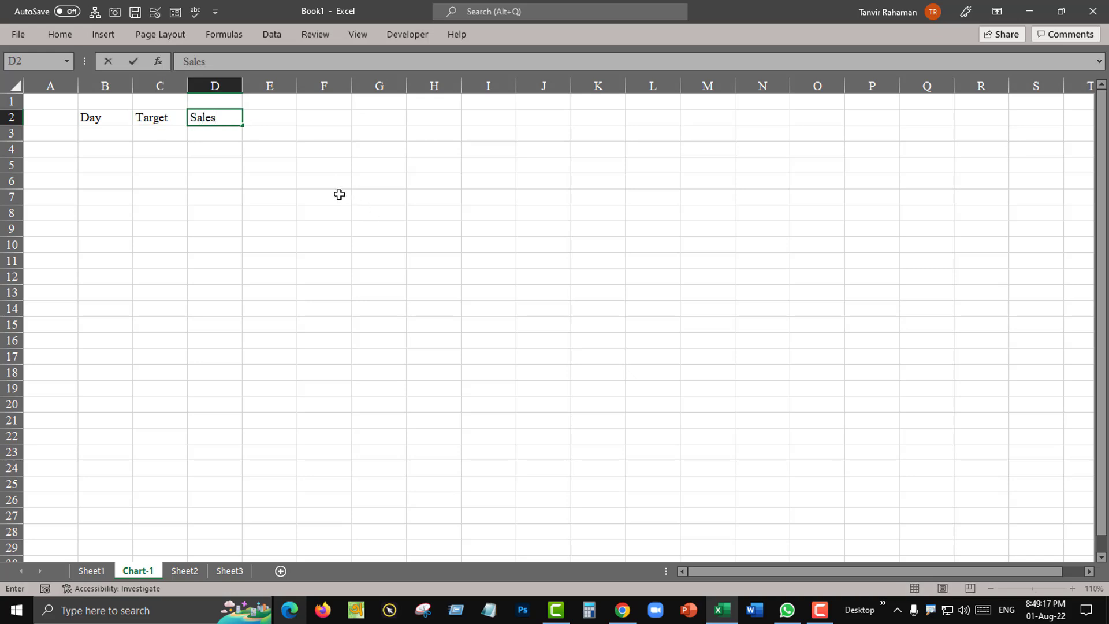
click(339, 195)
Enter Sat in B3 and fill the weekday series down to Thu in B8 under the Day header.
click(93, 132)
text(S)
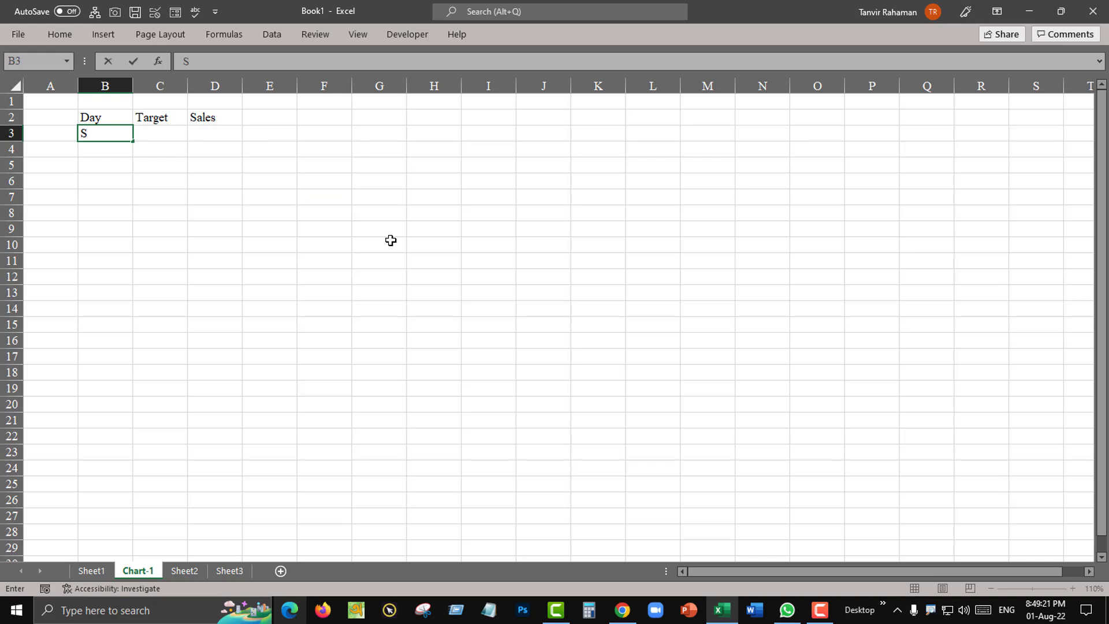
text(at)
click(127, 134)
drag(132, 139, 131, 225)
drag(117, 129, 114, 166)
click(160, 135)
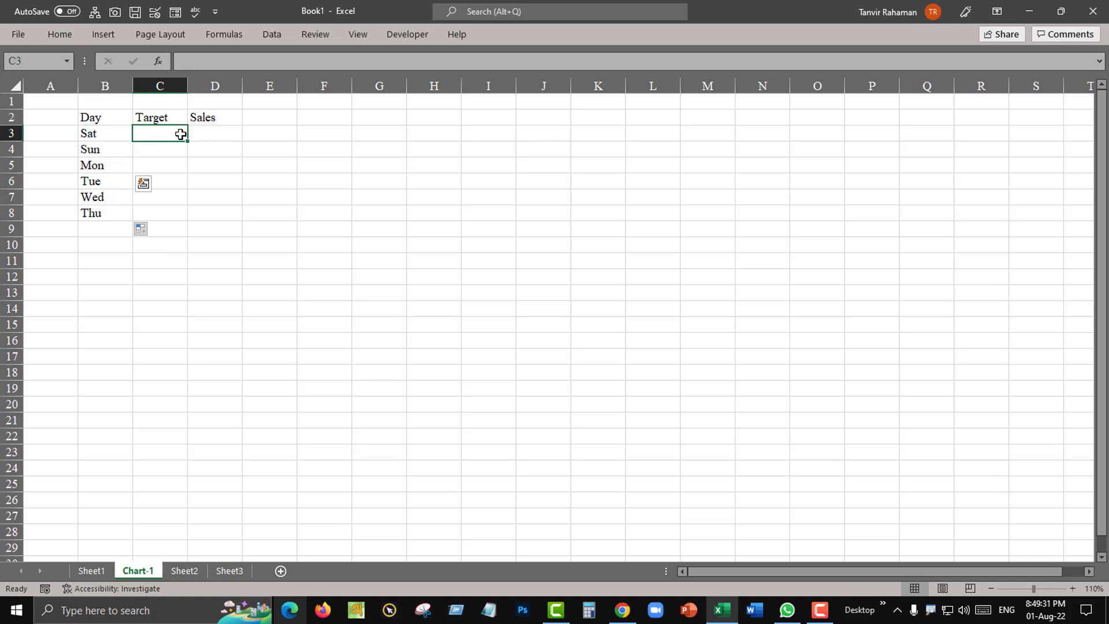
drag(119, 137, 116, 216)
click(157, 134)
Apply all borders to the table range B2:D8 and keep the full ribbon permanently displayed.
drag(113, 116, 228, 210)
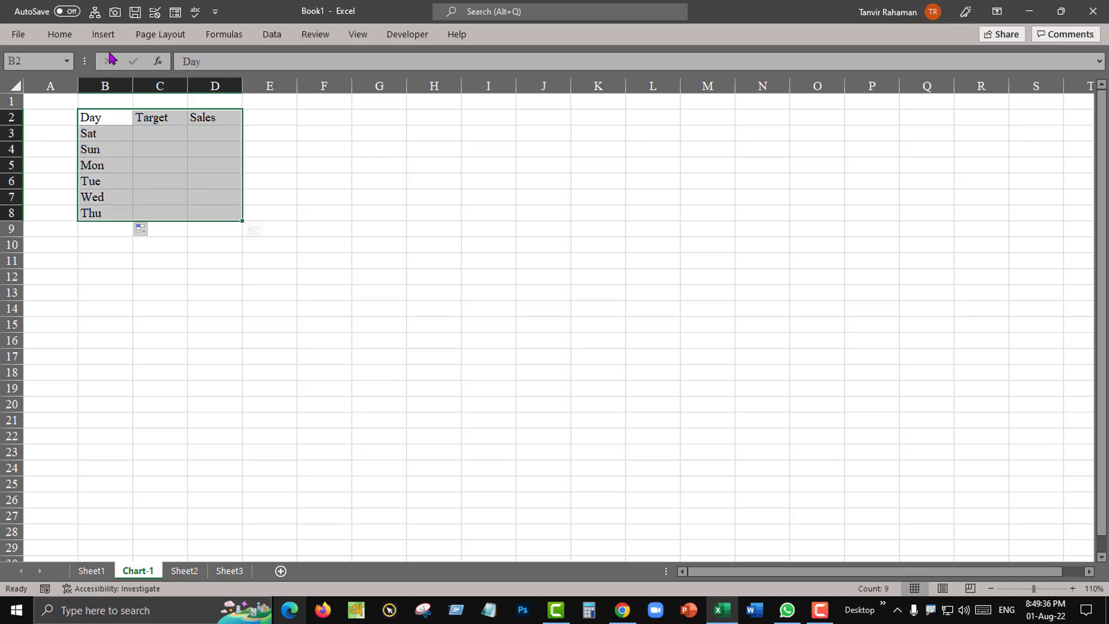
click(59, 34)
click(157, 82)
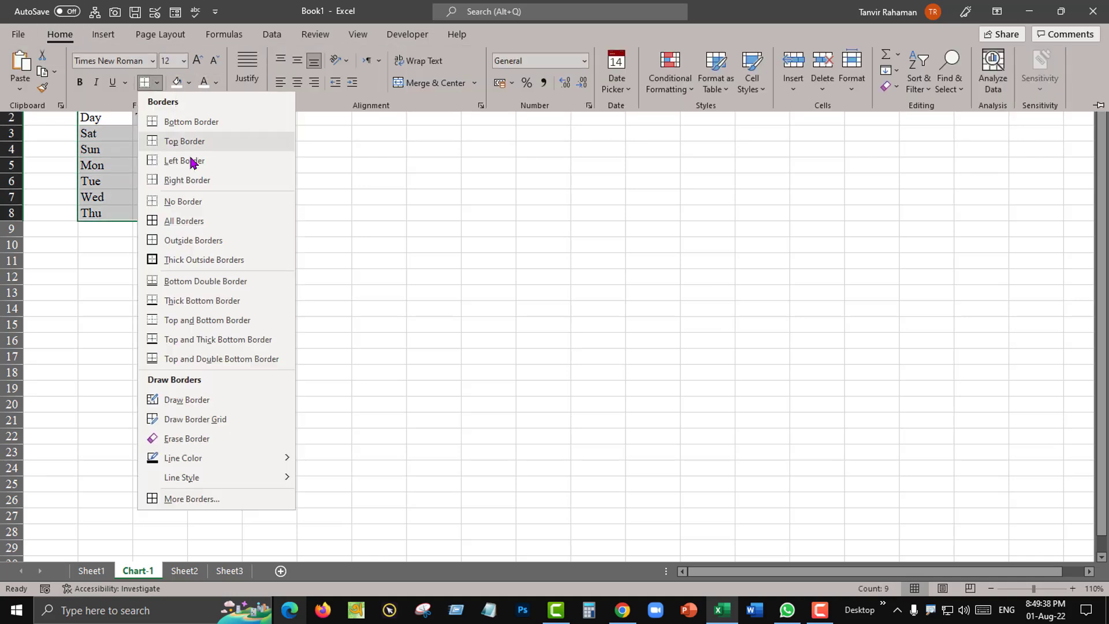
click(184, 220)
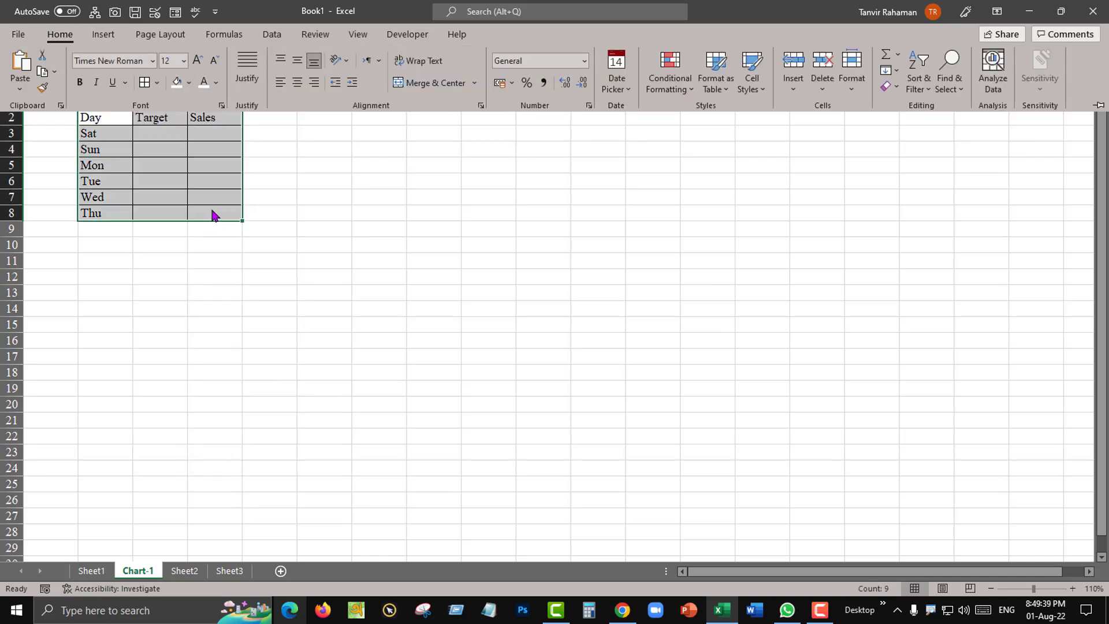
click(997, 12)
click(1016, 83)
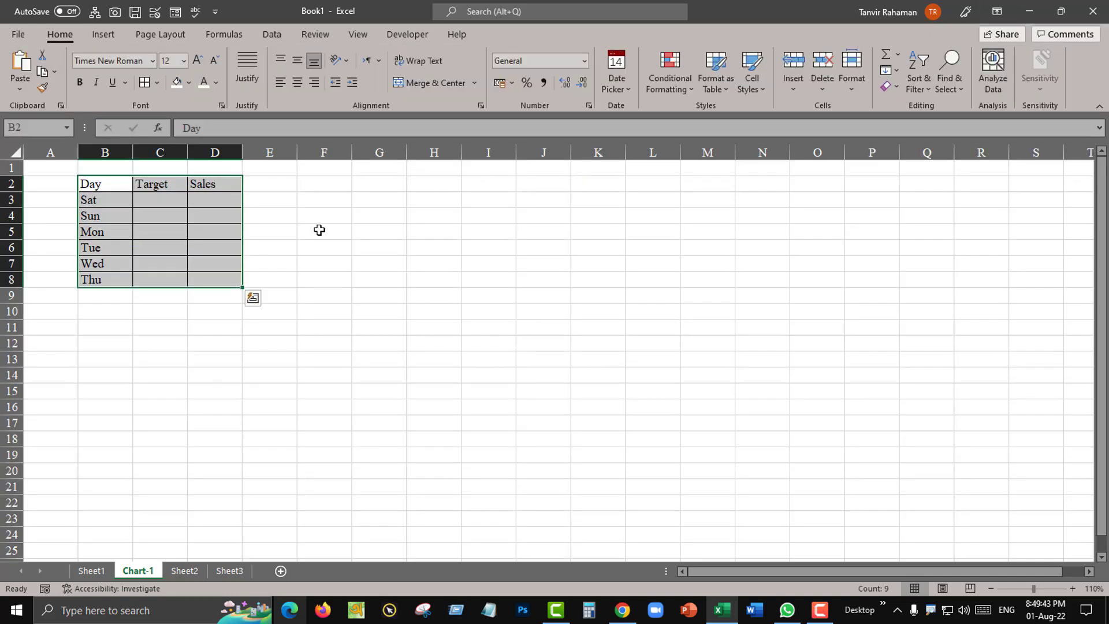
click(319, 231)
Format the header row B2:D2 with a white bold font, dark green fill and centred text.
click(202, 202)
drag(105, 187, 193, 183)
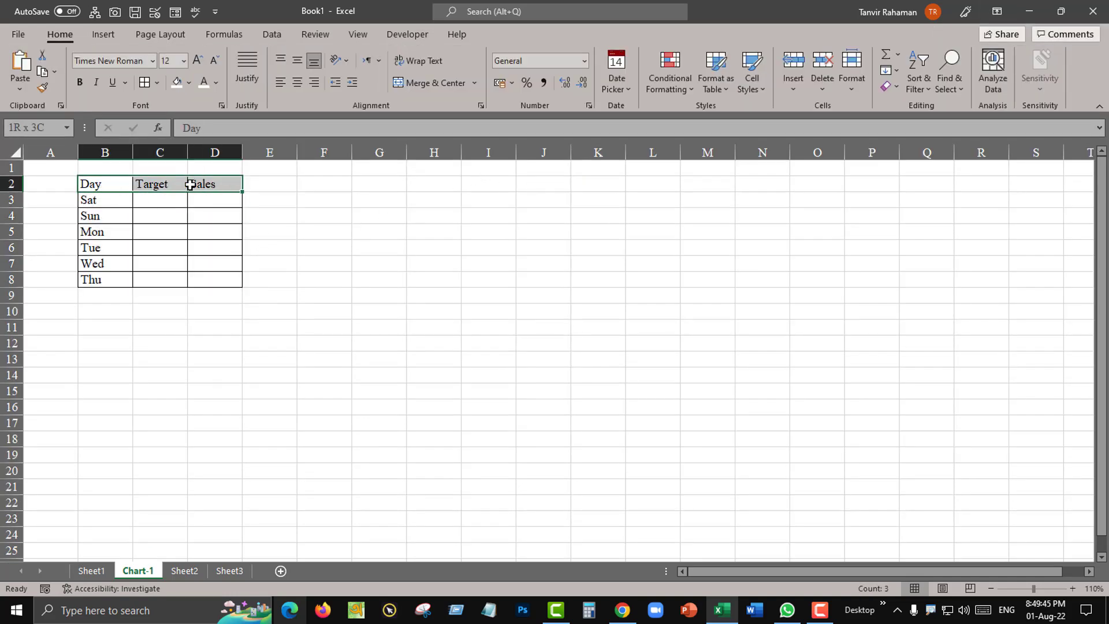
click(216, 82)
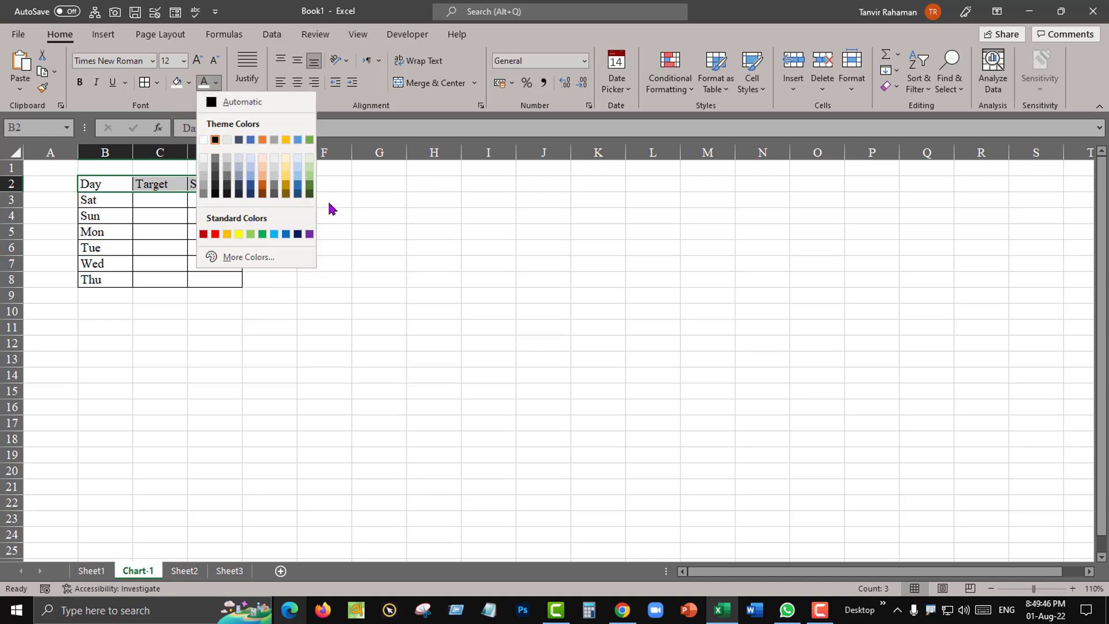
click(204, 140)
click(189, 82)
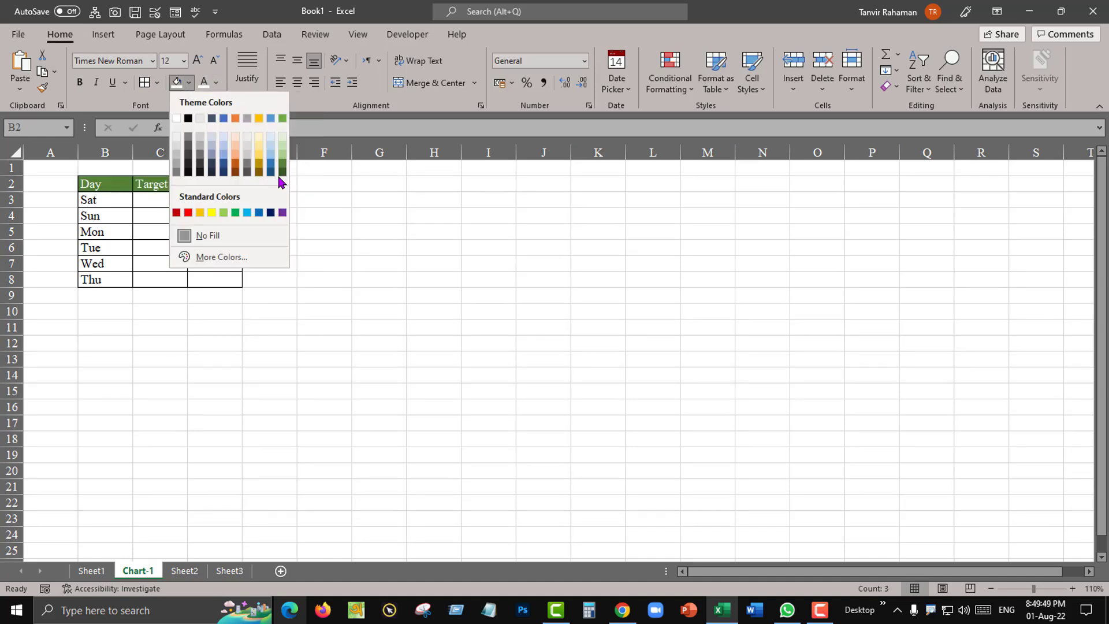
click(282, 171)
click(81, 85)
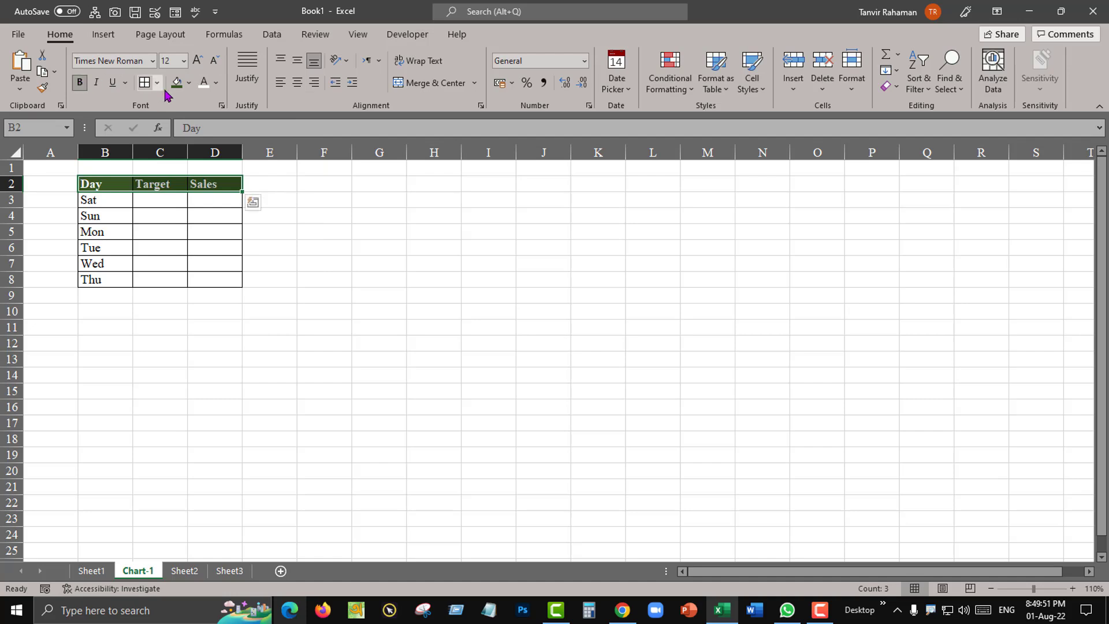
click(296, 82)
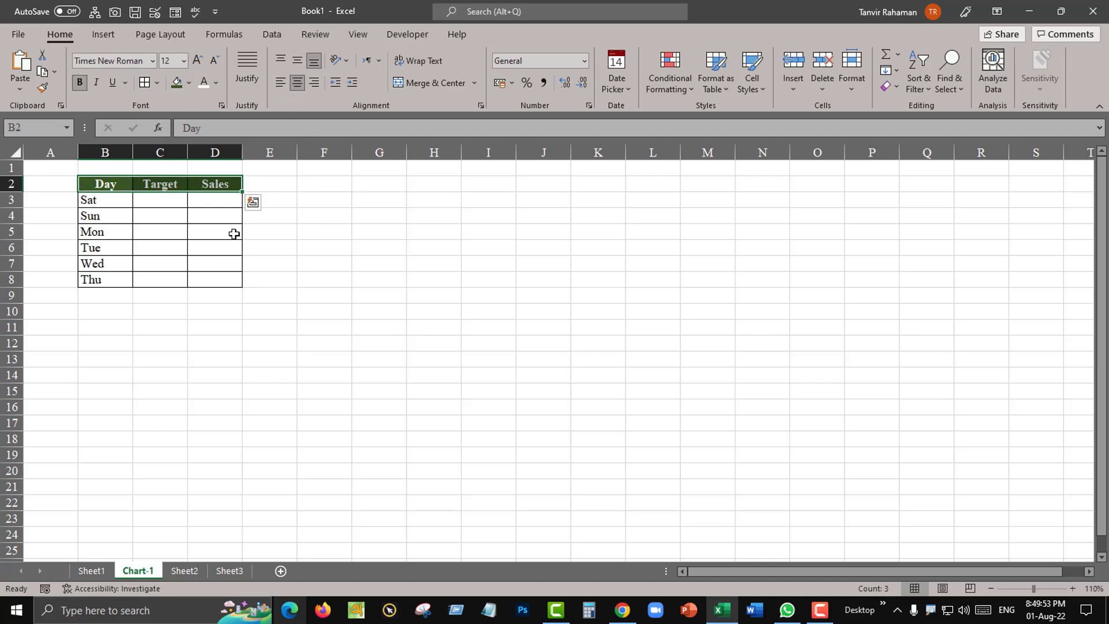
click(218, 232)
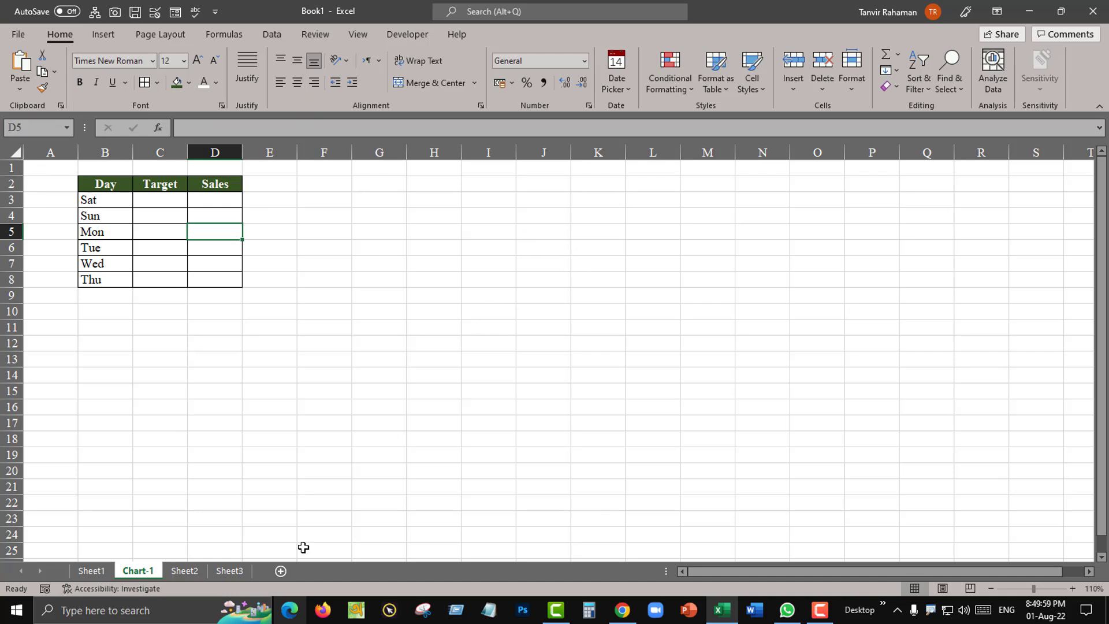
Go to Sheet2 and select several employees in the list box to review how the finished sample chart updates.
click(184, 571)
click(754, 239)
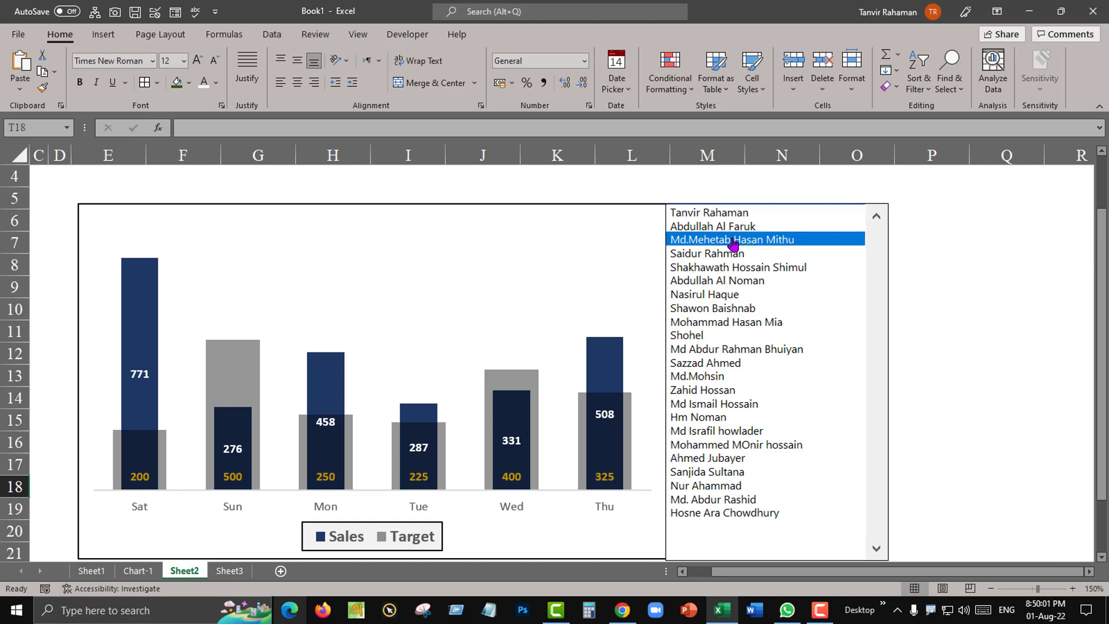
click(745, 253)
click(734, 280)
click(725, 294)
click(725, 322)
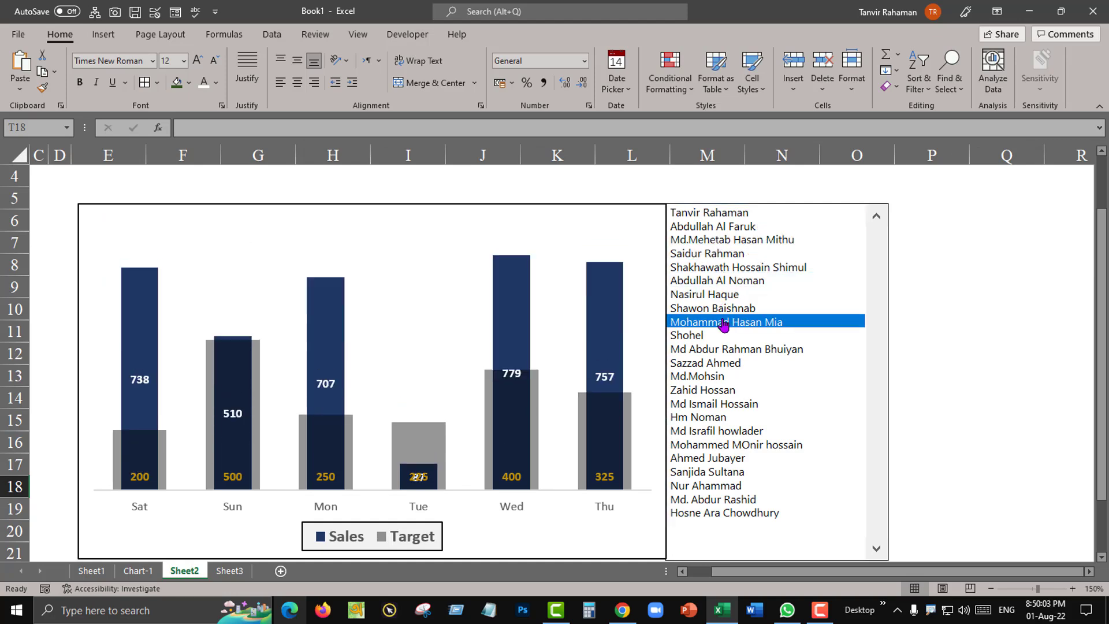
Return to the Chart-1 sheet and select an empty cell beside the day table.
click(229, 571)
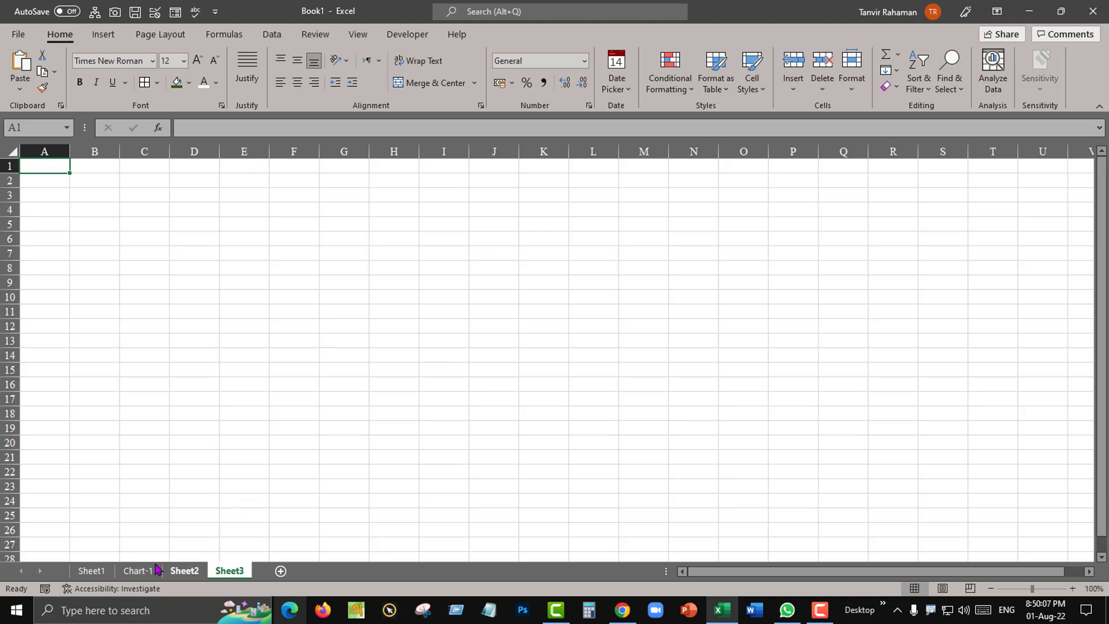
click(138, 570)
click(468, 184)
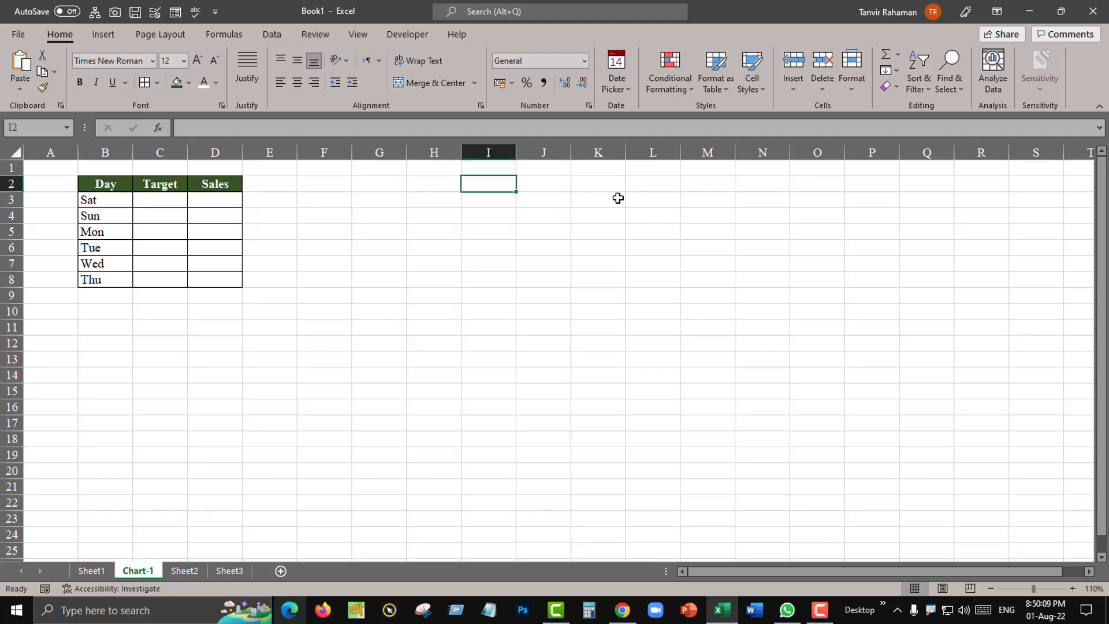
Open the ribbon customization options and check that Developer is enabled among the main tabs.
click(407, 36)
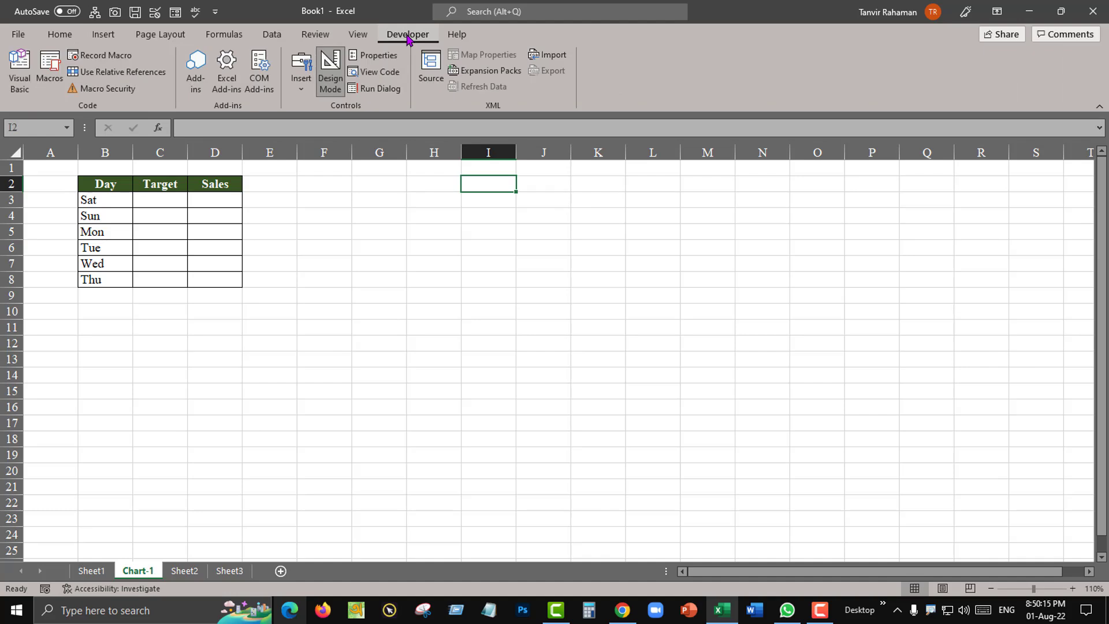
click(103, 35)
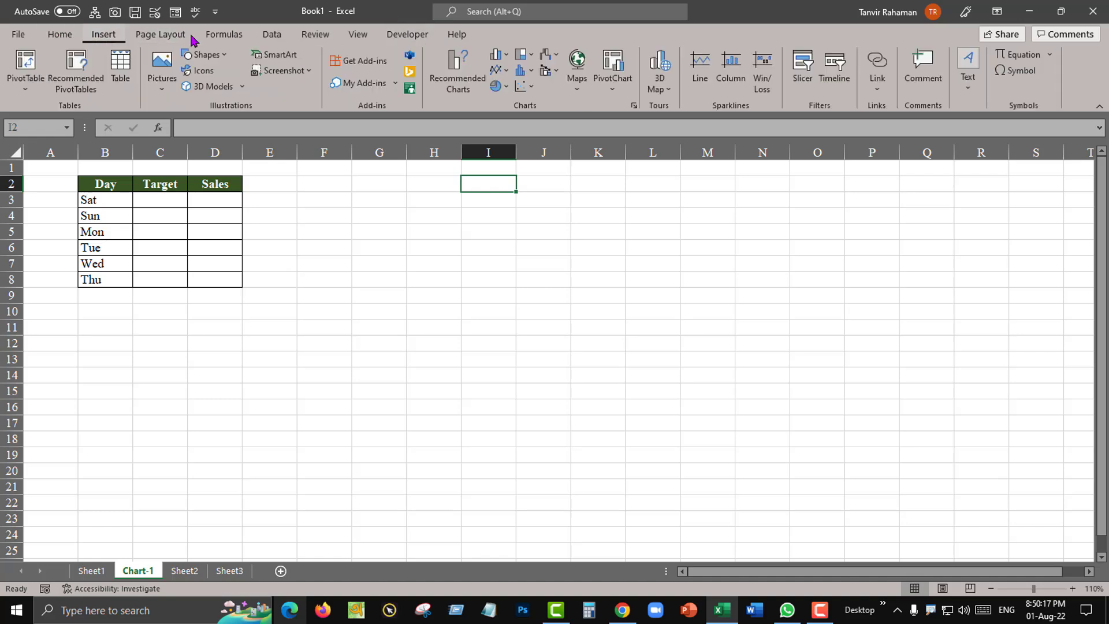
right_click(104, 37)
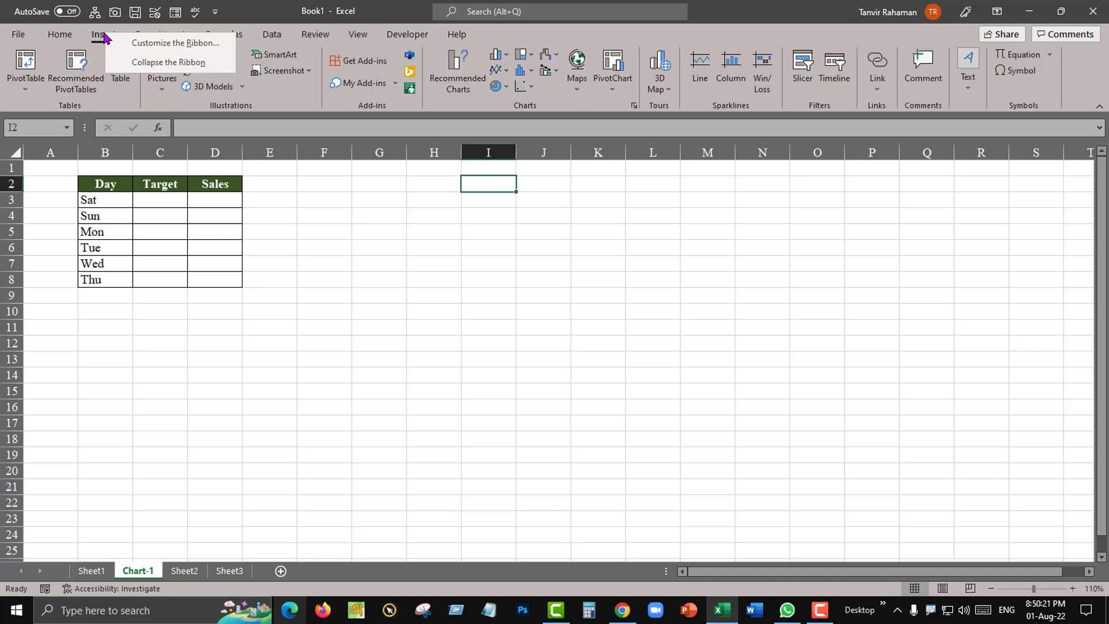
click(154, 46)
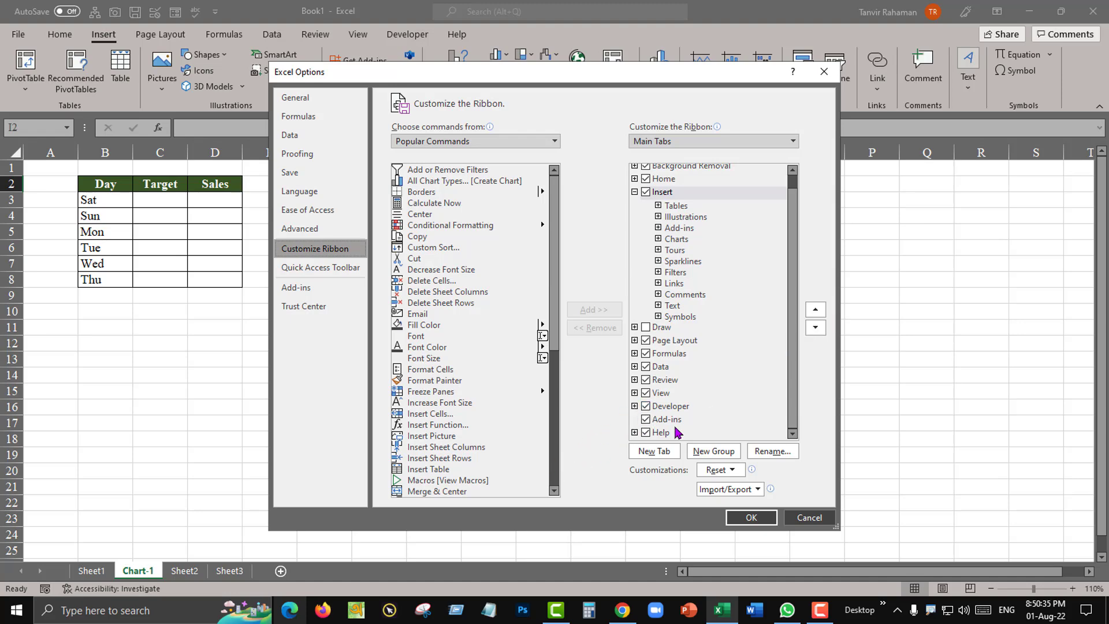
click(749, 520)
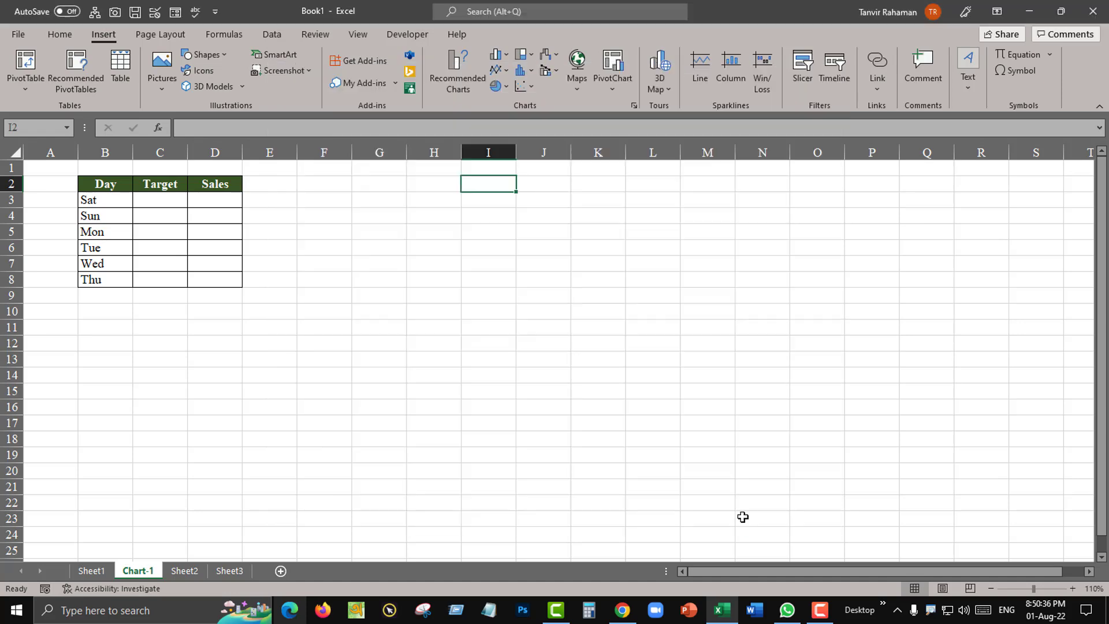
Draw a form-control list box on the Chart-1 sheet, covering about columns L to N and rows 3 to 20.
click(399, 38)
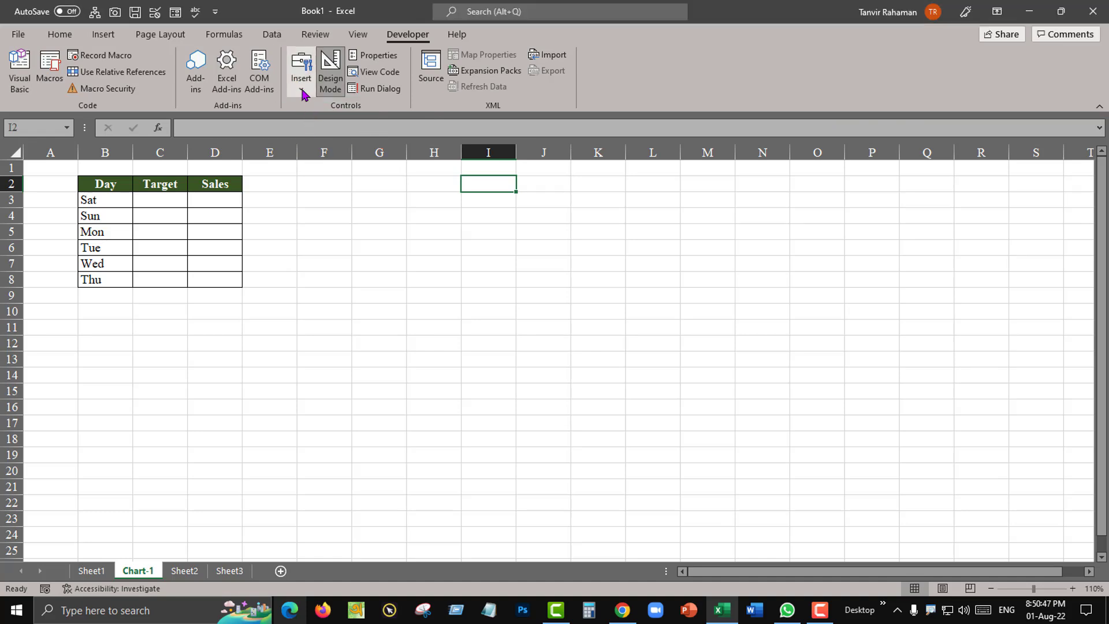
click(302, 91)
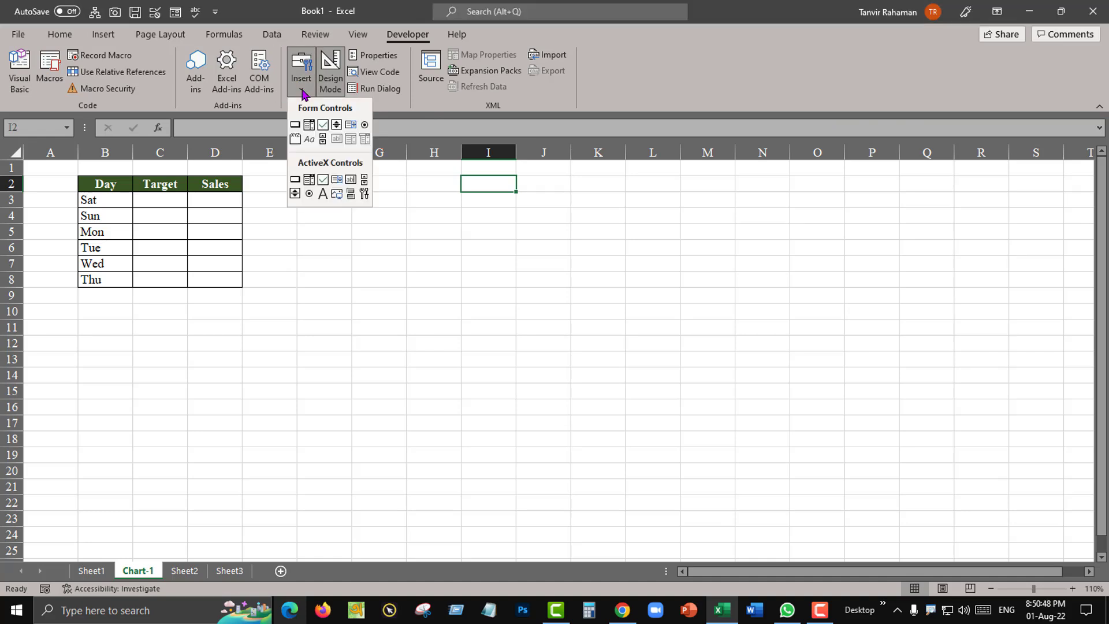
click(351, 126)
mouse_move(636, 190)
mouse_down()
mouse_move(780, 416)
mouse_move(796, 475)
mouse_up()
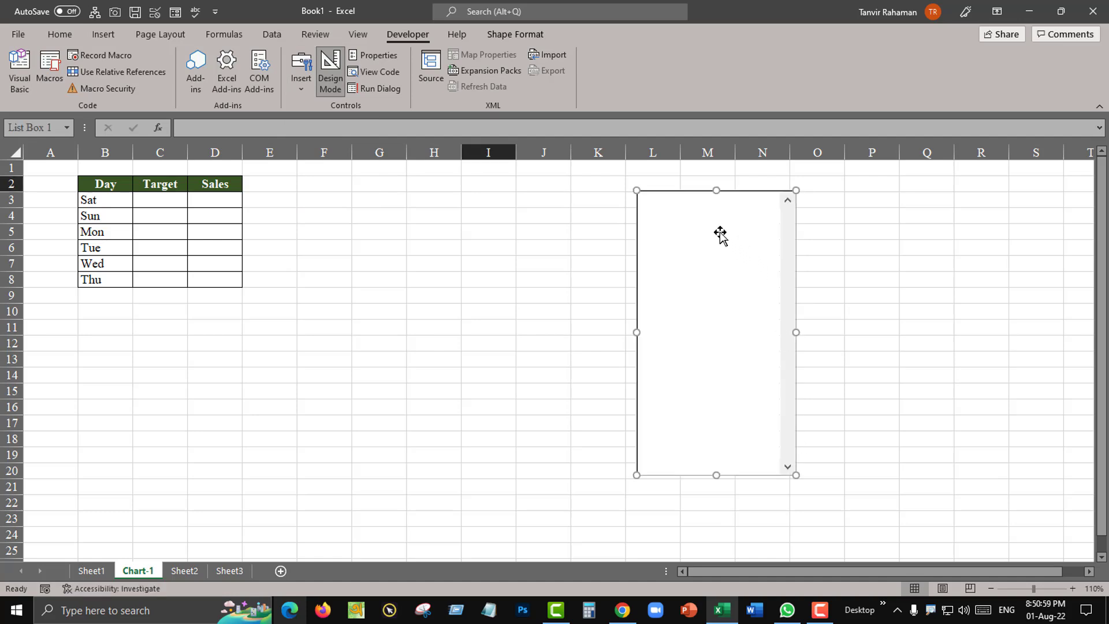
Set the list box's input range to the employee names in Sheet1!$B$3:$B$25.
right_click(682, 203)
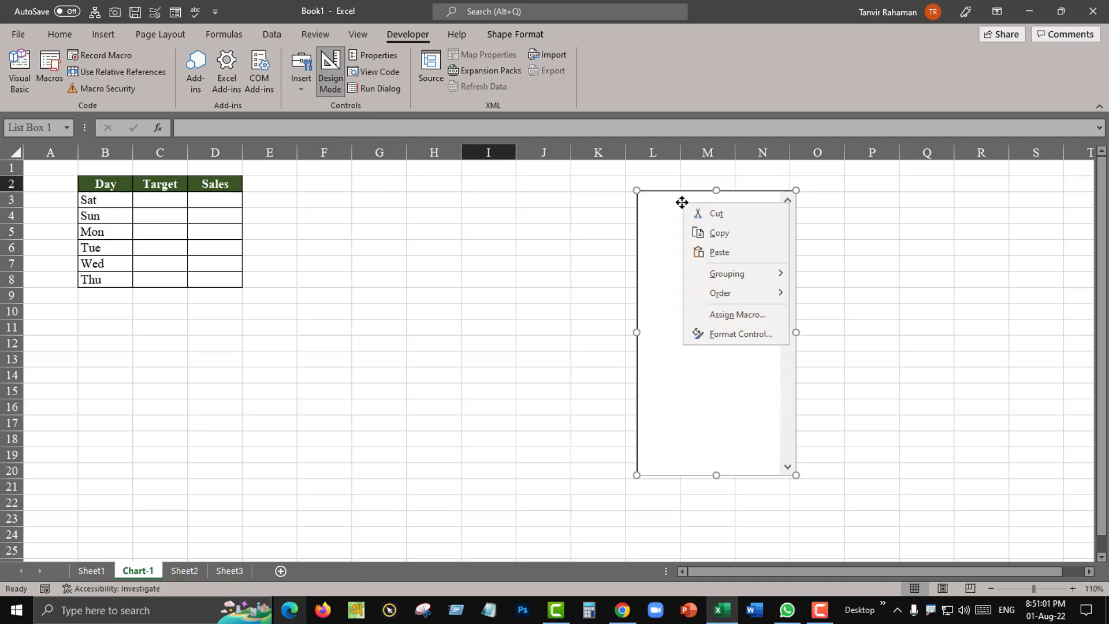
click(755, 335)
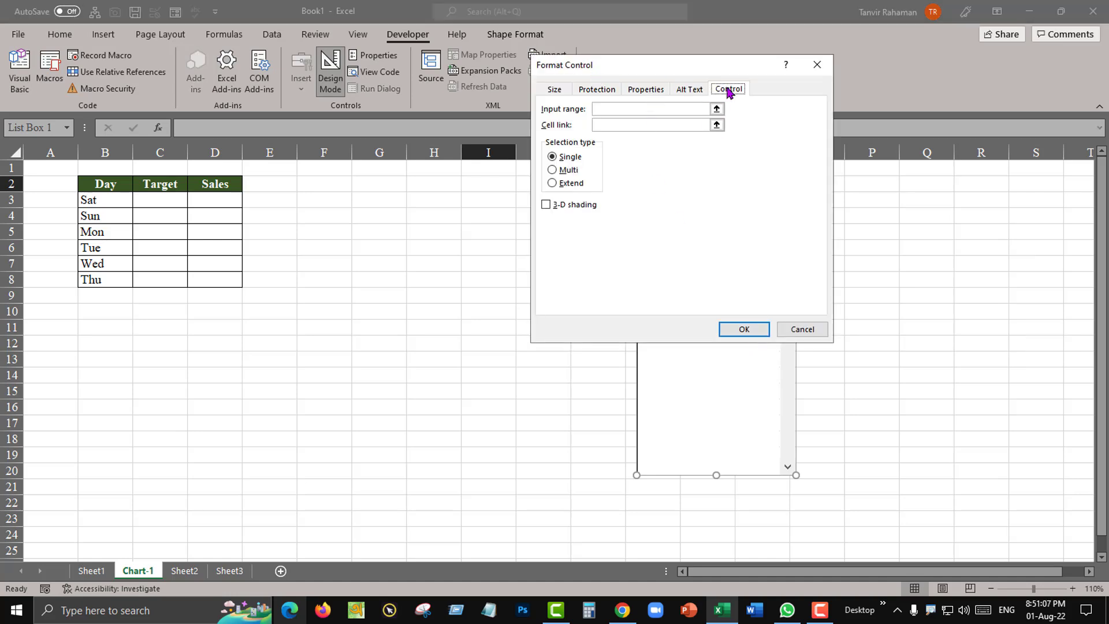
click(620, 109)
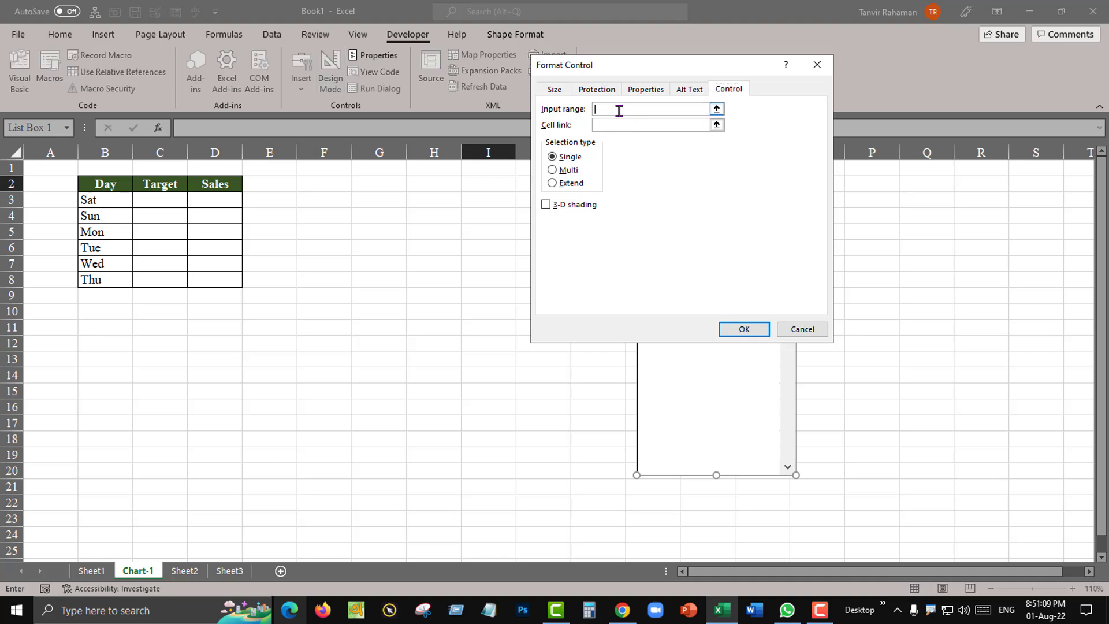
click(716, 110)
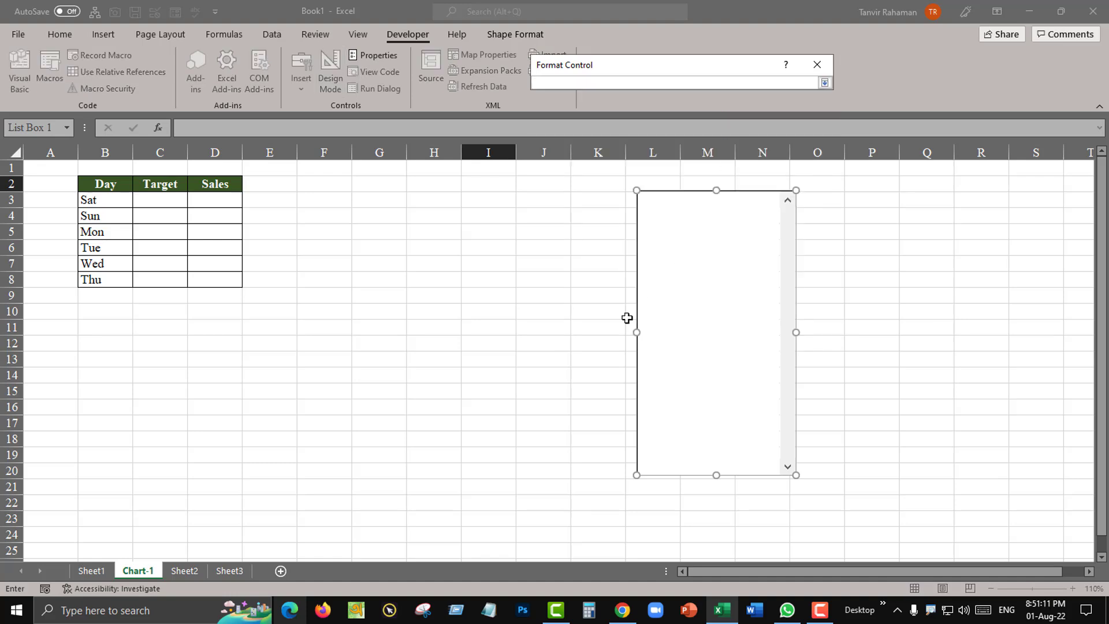
click(91, 571)
drag(176, 200, 180, 520)
drag(656, 65, 660, 178)
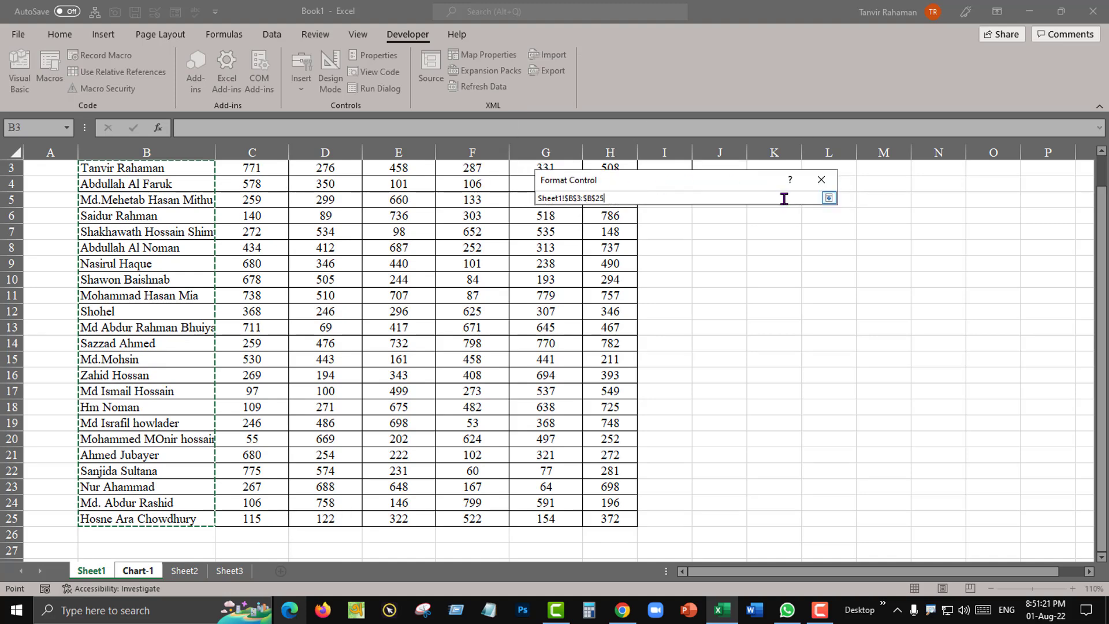
click(829, 198)
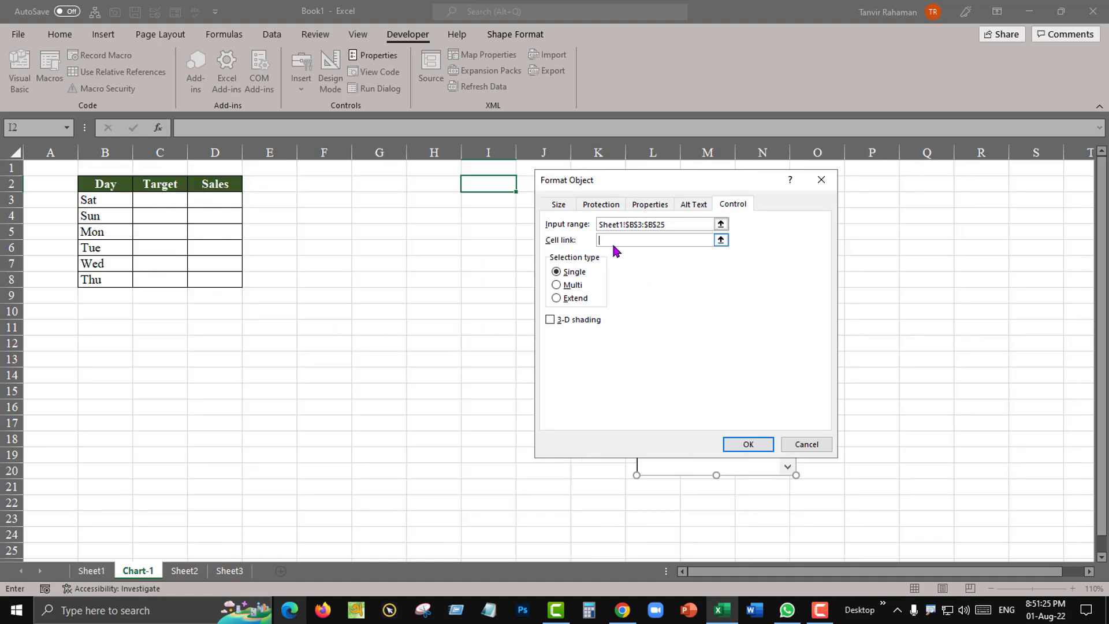
Link the list box to cell $F$1 with Single selection, and move it to about K2:M19.
click(612, 241)
drag(691, 189, 627, 254)
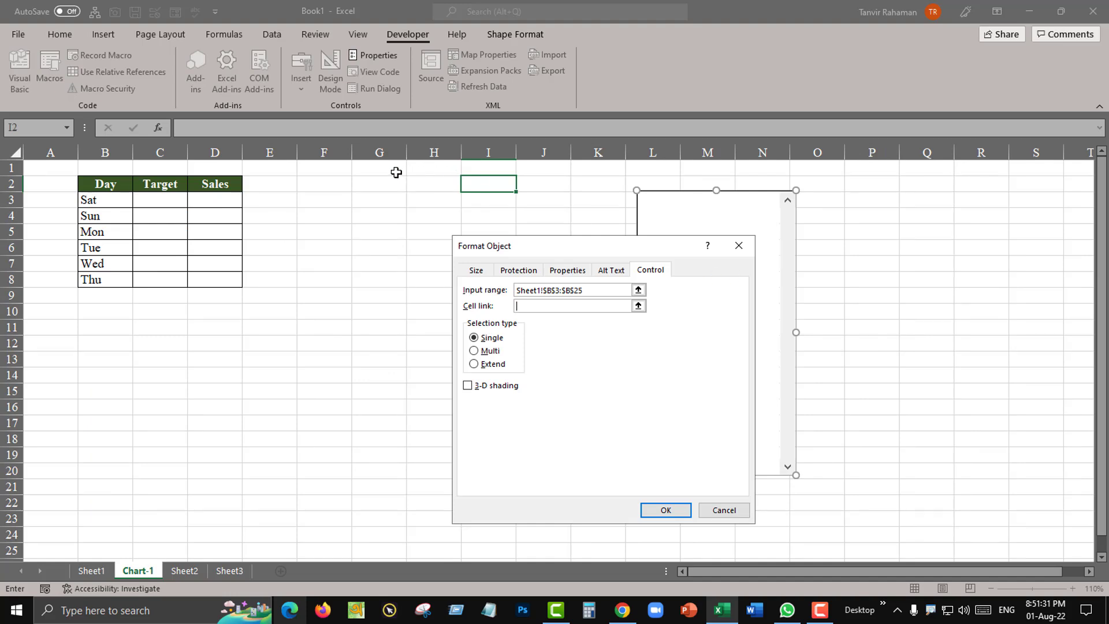
click(327, 168)
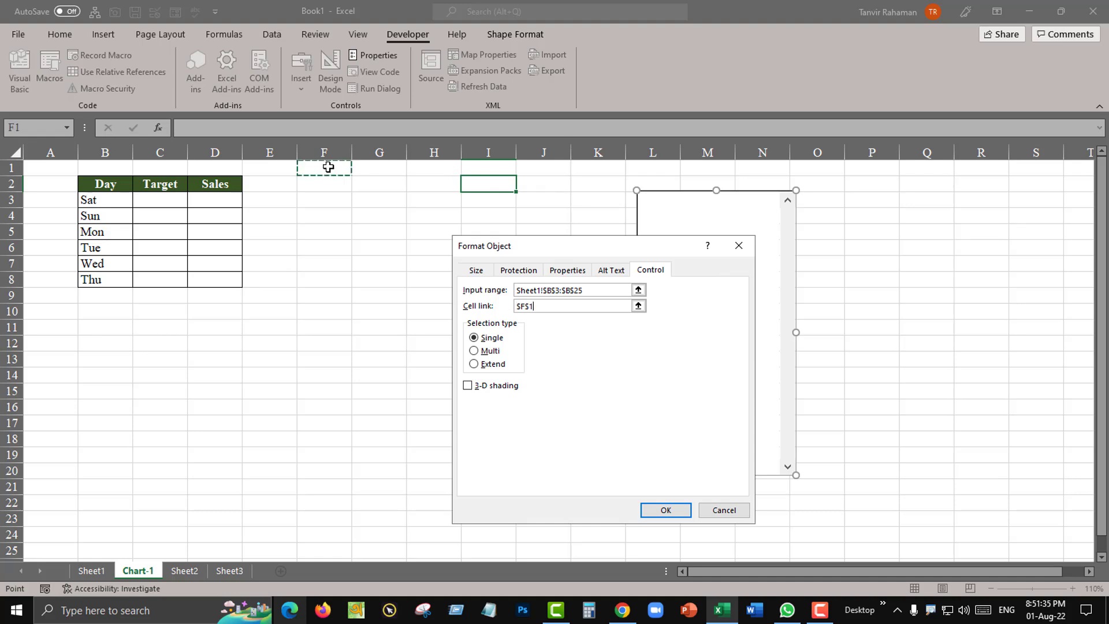
click(492, 339)
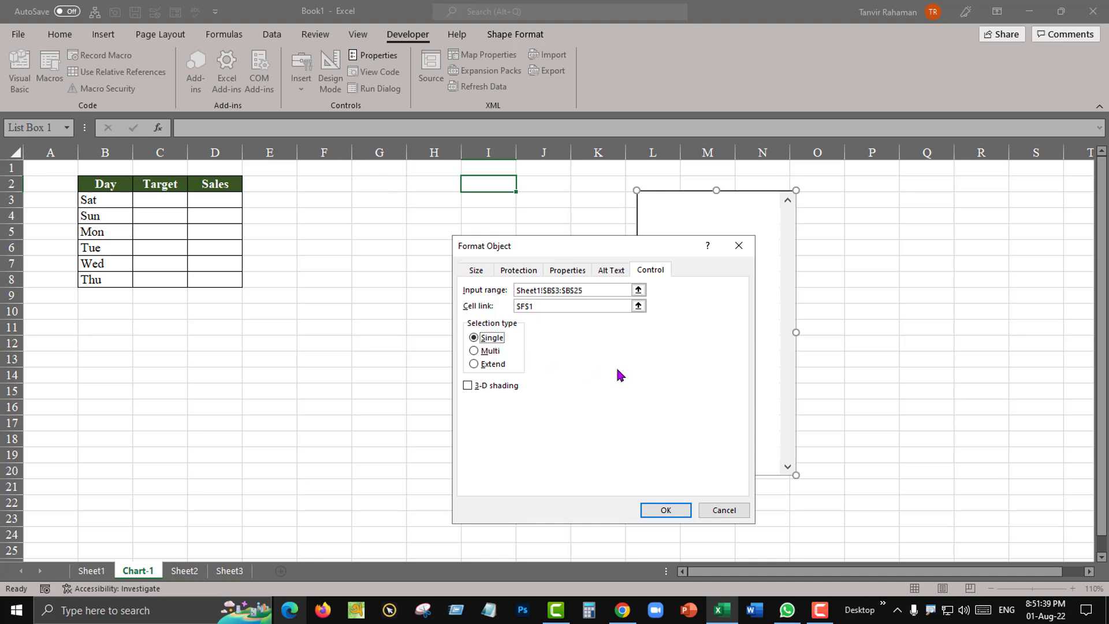
click(664, 510)
drag(729, 196, 672, 183)
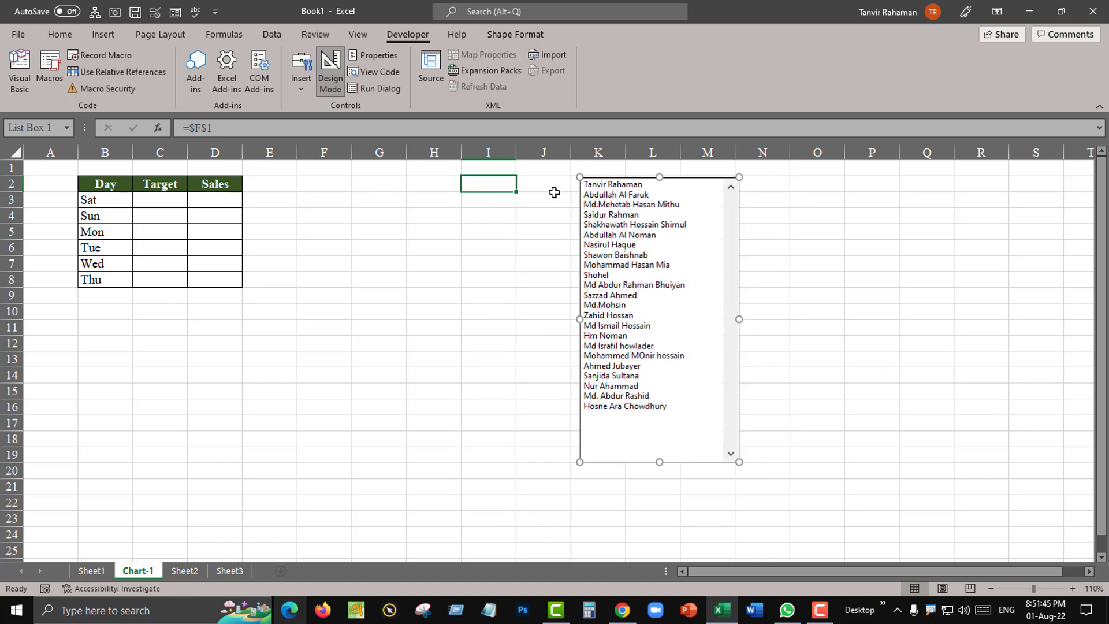
click(841, 214)
Select several employees in the list box to check how the linked cell F1 responds.
click(630, 196)
click(628, 205)
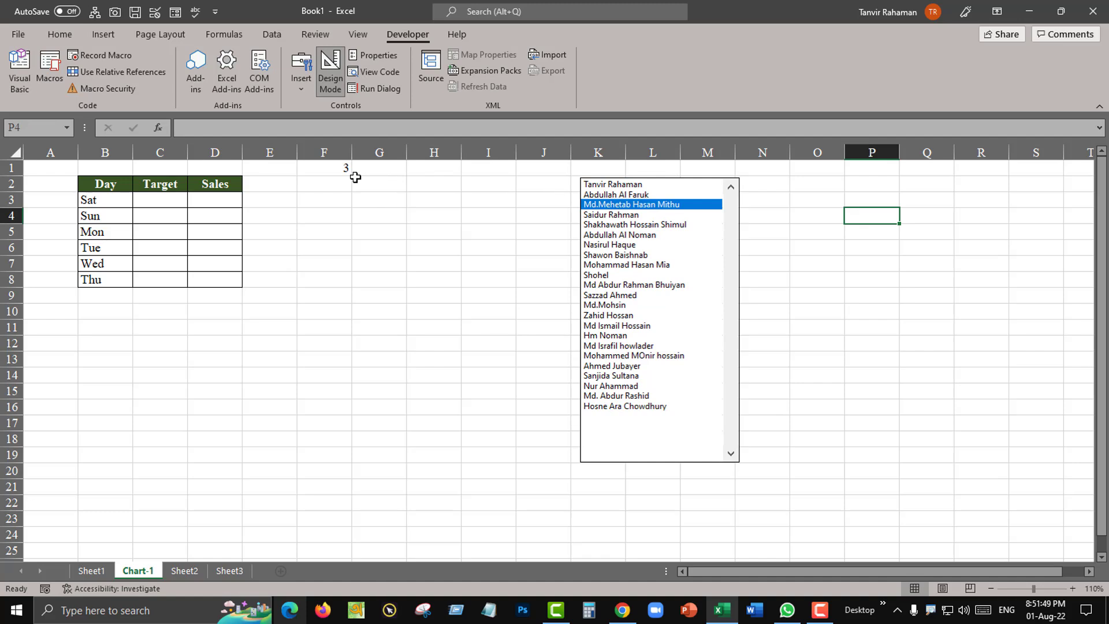
click(601, 217)
click(605, 226)
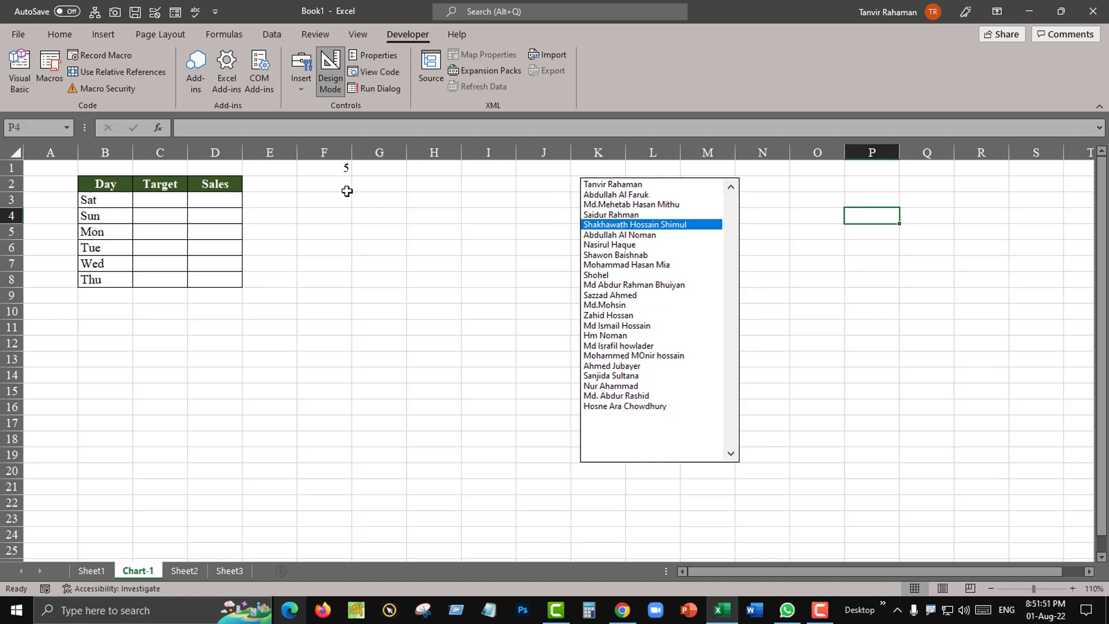
click(628, 235)
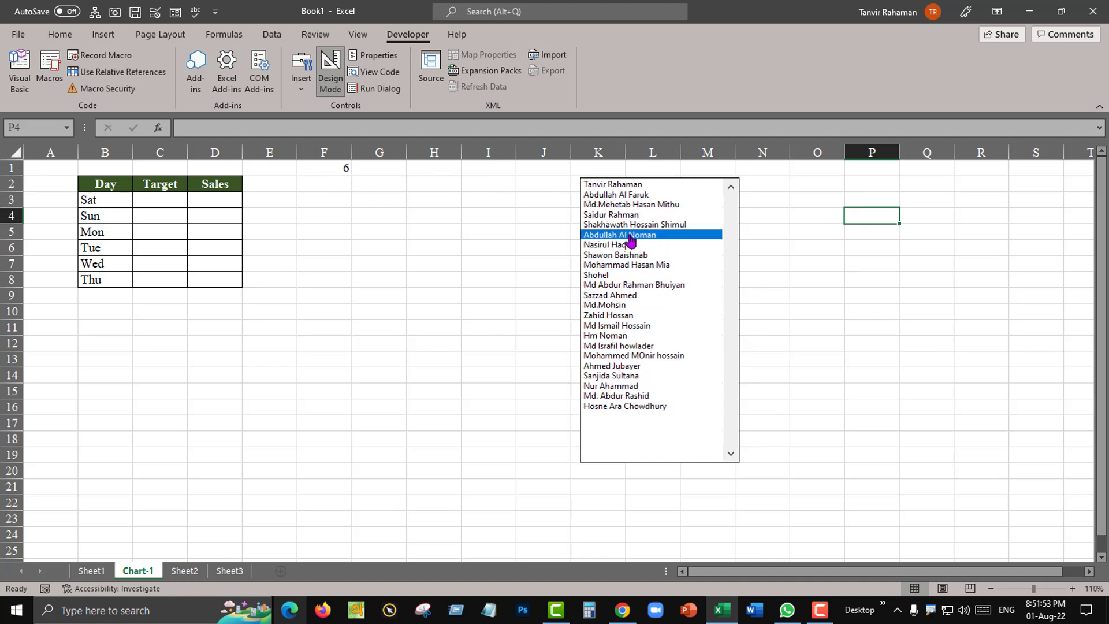
click(628, 246)
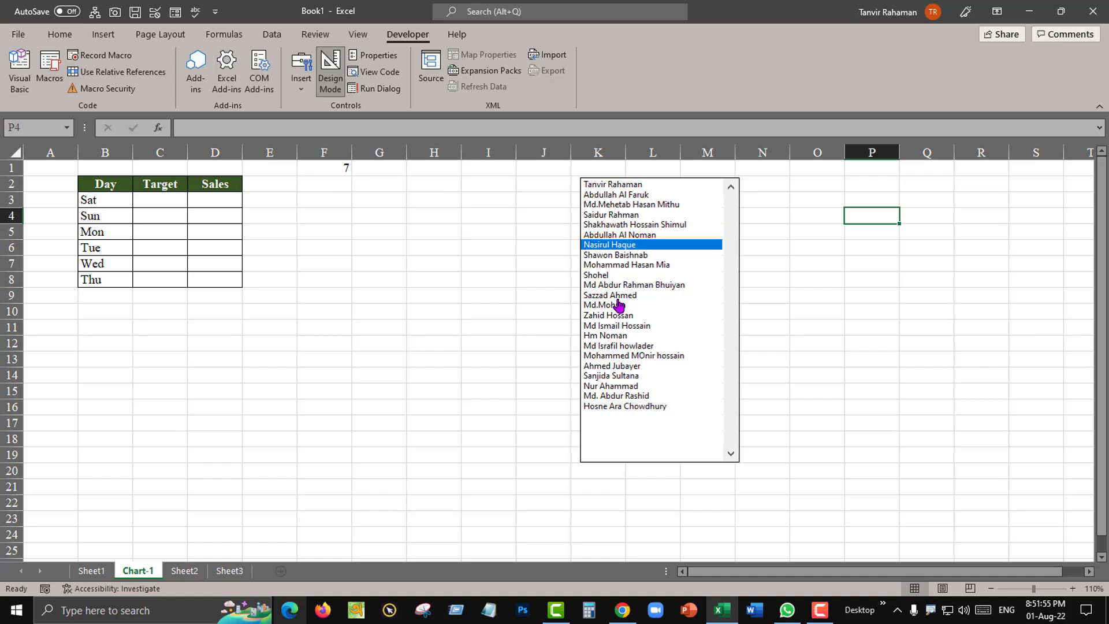
drag(105, 184, 208, 276)
click(165, 201)
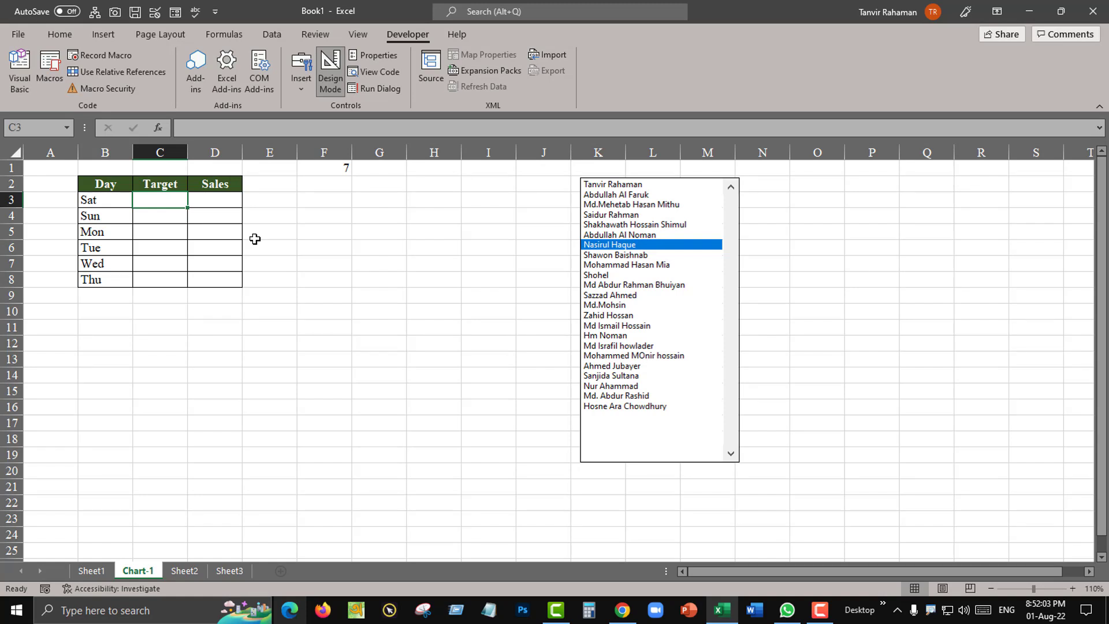
drag(95, 207, 108, 280)
Start an HLOOKUP formula in C3 with B3 as the lookup value and go to Sheet1 for its table array.
click(150, 203)
text(=)
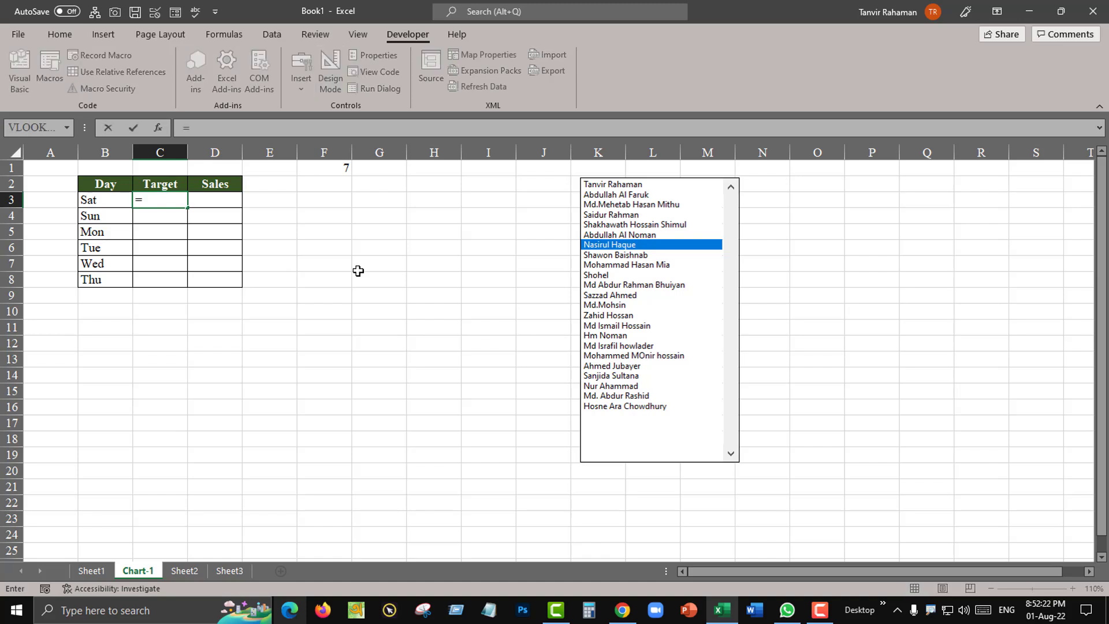
text(hlo)
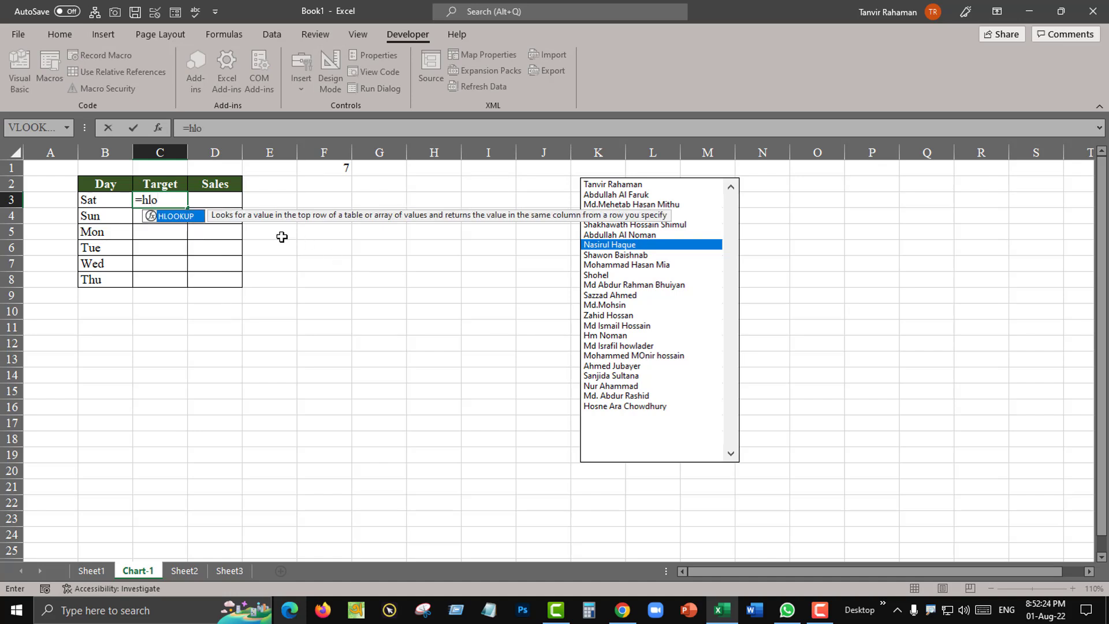
double_click(184, 217)
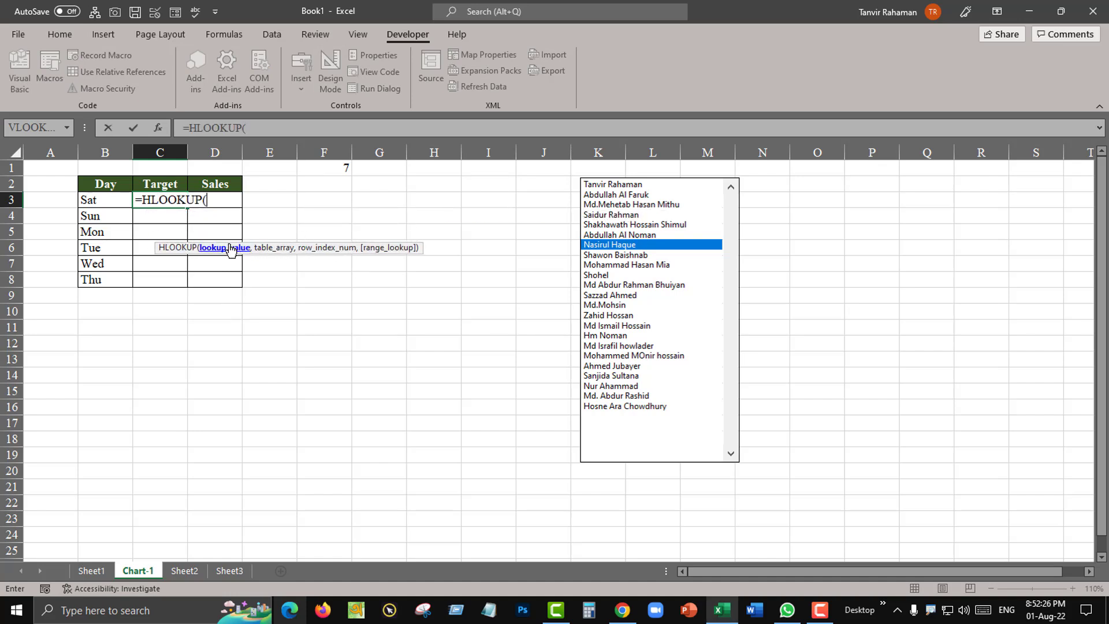
click(105, 200)
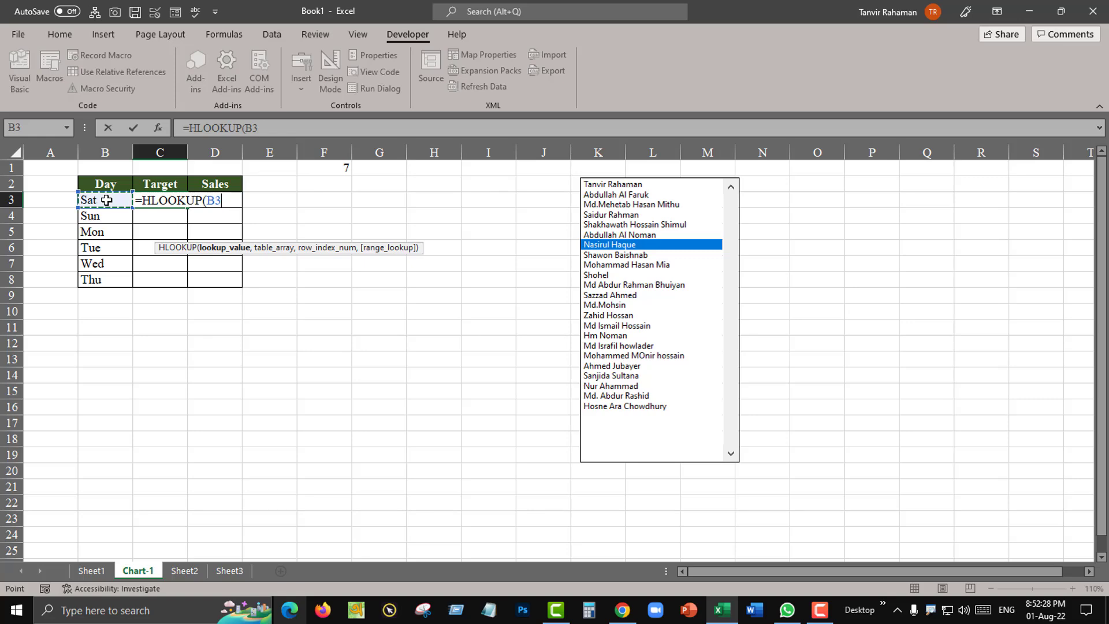
text(,)
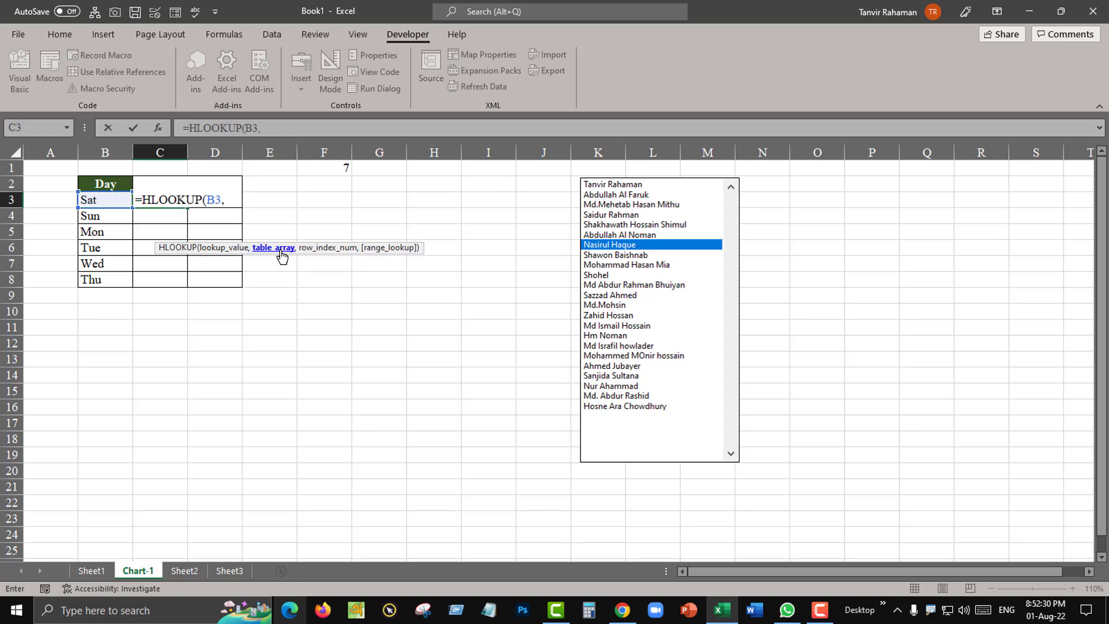
click(92, 571)
scroll(160, 280, up, 1)
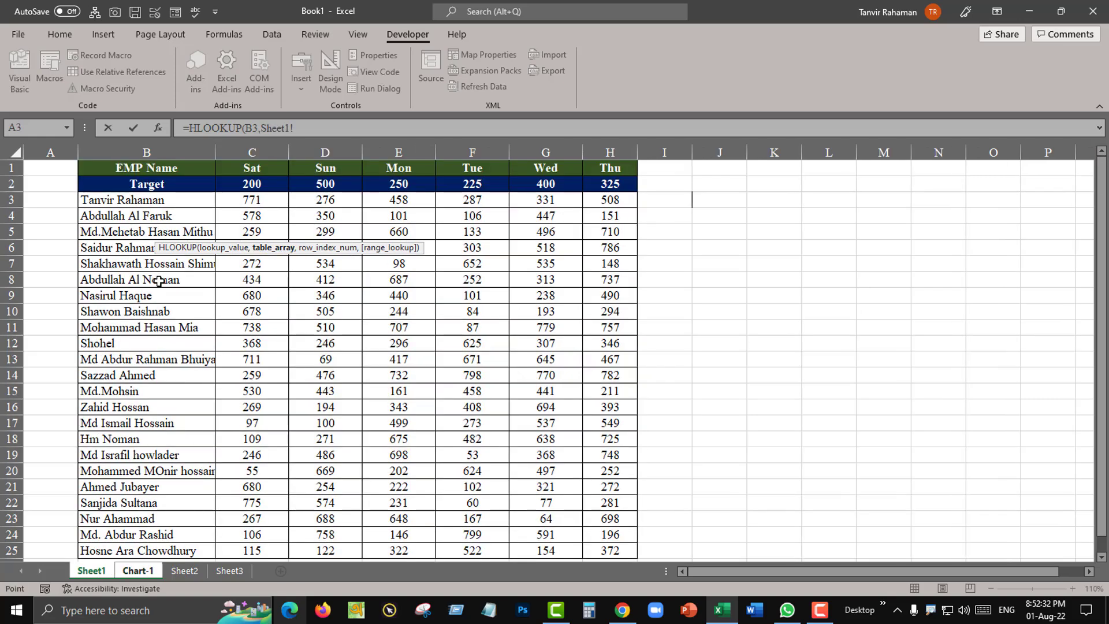
drag(139, 168, 139, 184)
drag(343, 311, 605, 517)
scroll(327, 341, up, 1)
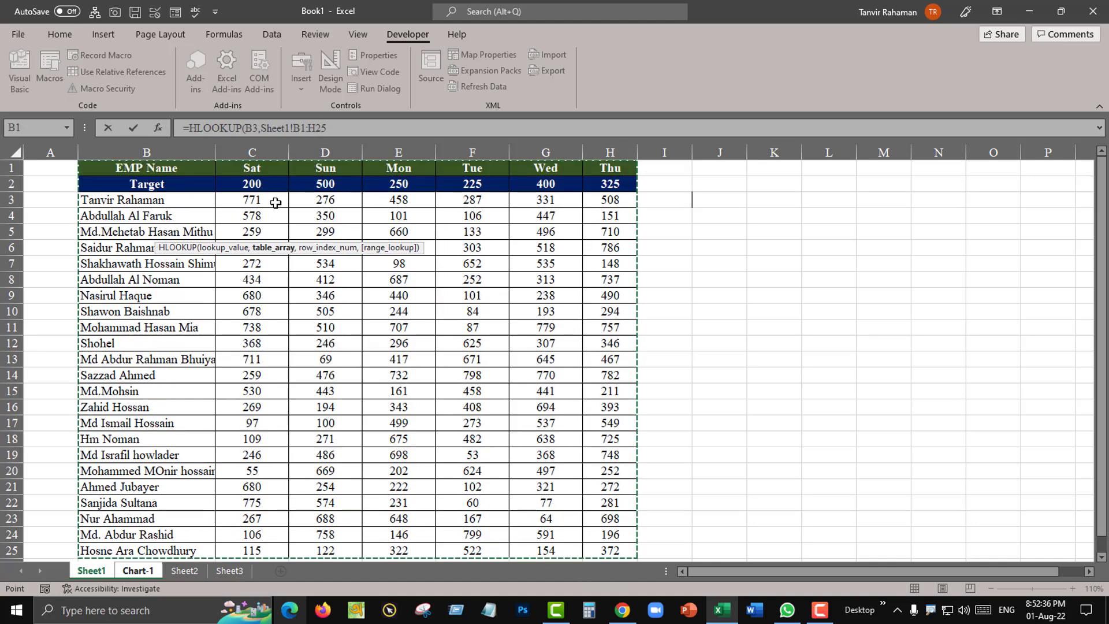
Complete the HLOOKUP formula in C3 with table array Sheet1!C1:H25, row index 2 and match type 0.
drag(265, 169, 617, 517)
scroll(376, 353, up, 1)
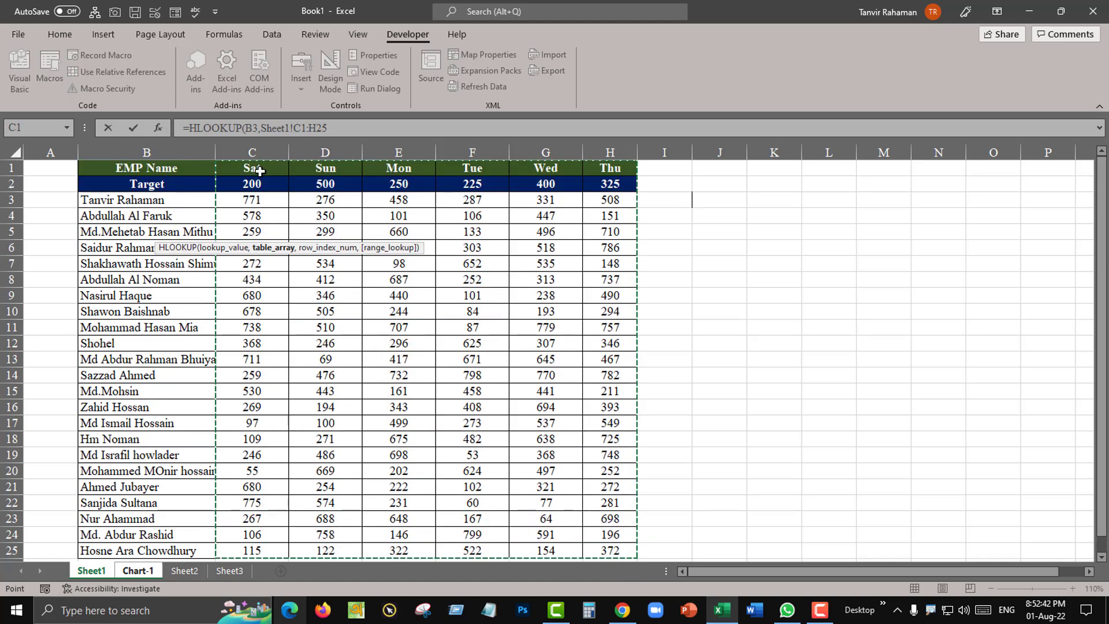
click(339, 129)
text(,2)
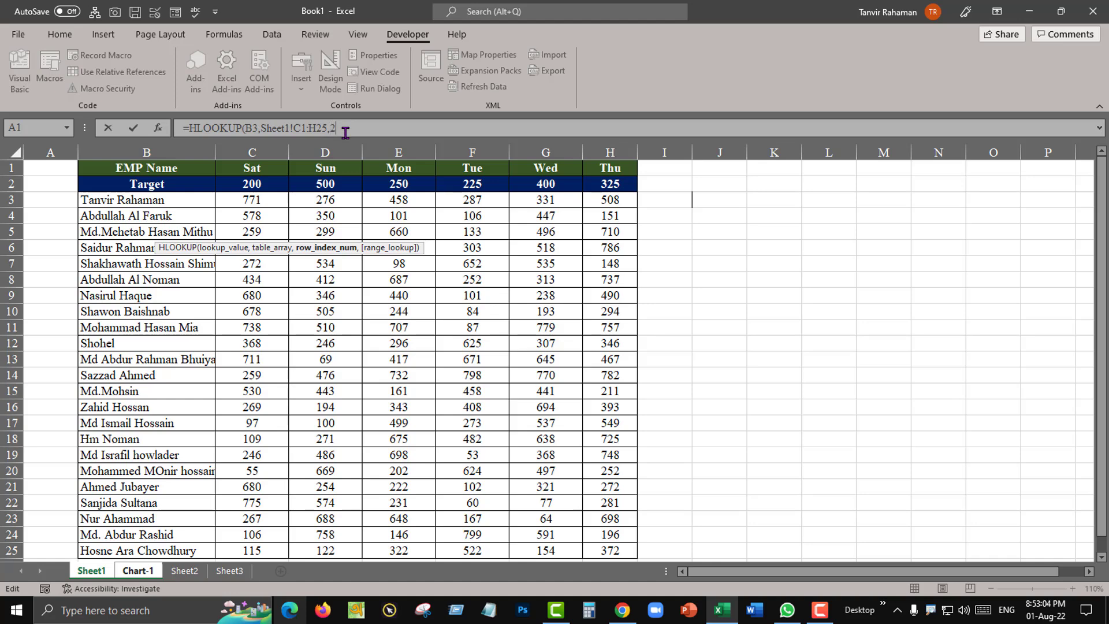
text(,0)
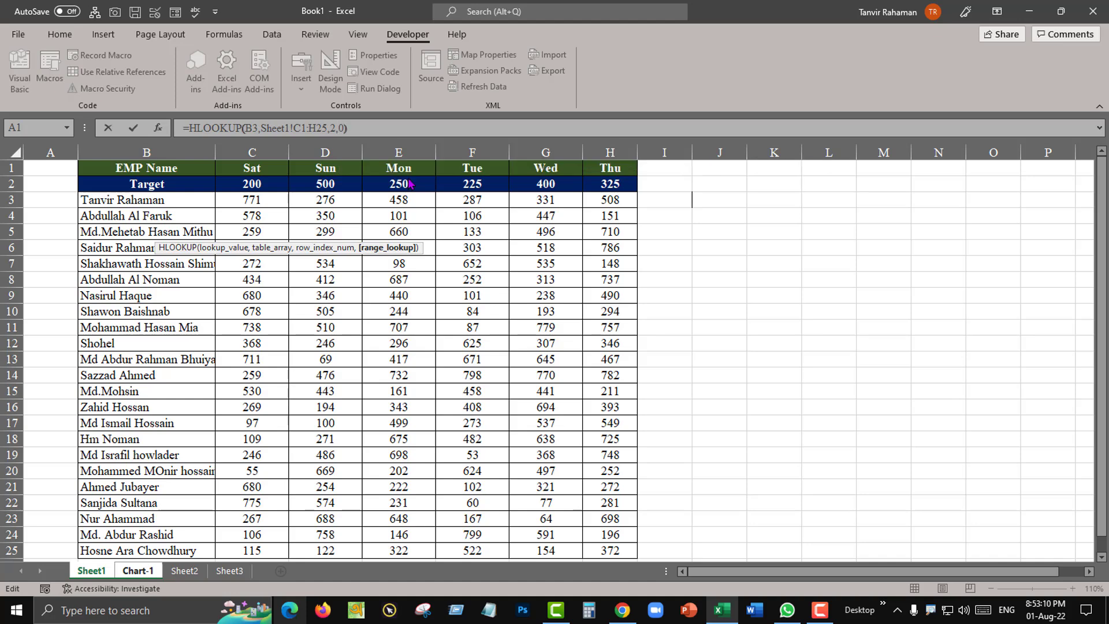
text())
key(Return)
Make the table array in C3's HLOOKUP formula absolute as Sheet1!$C$1:$H$25.
click(173, 201)
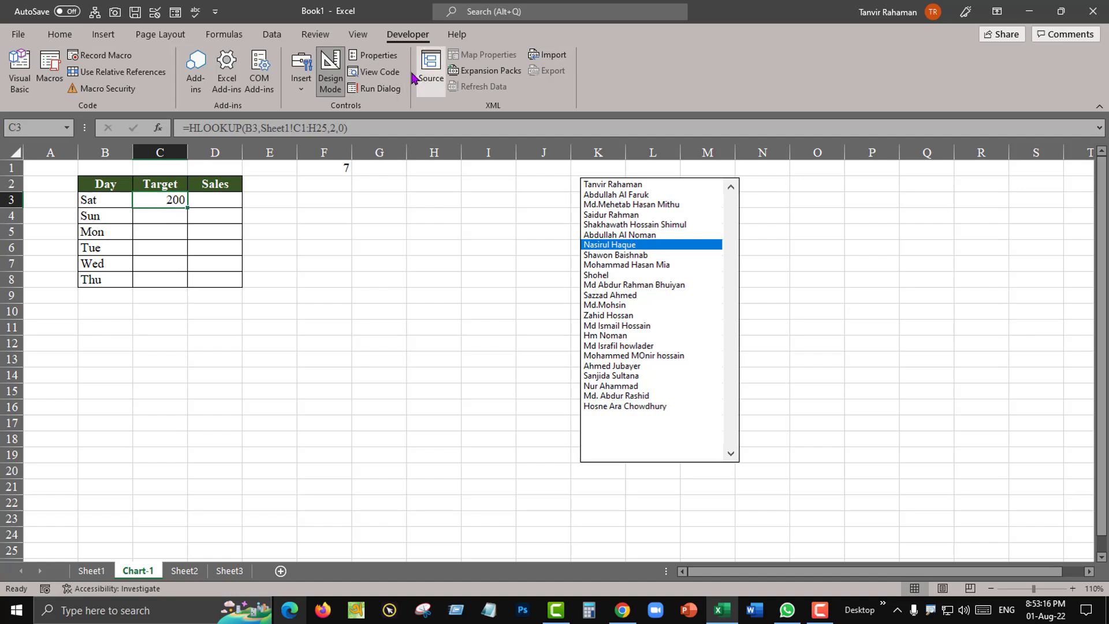
click(283, 127)
click(306, 158)
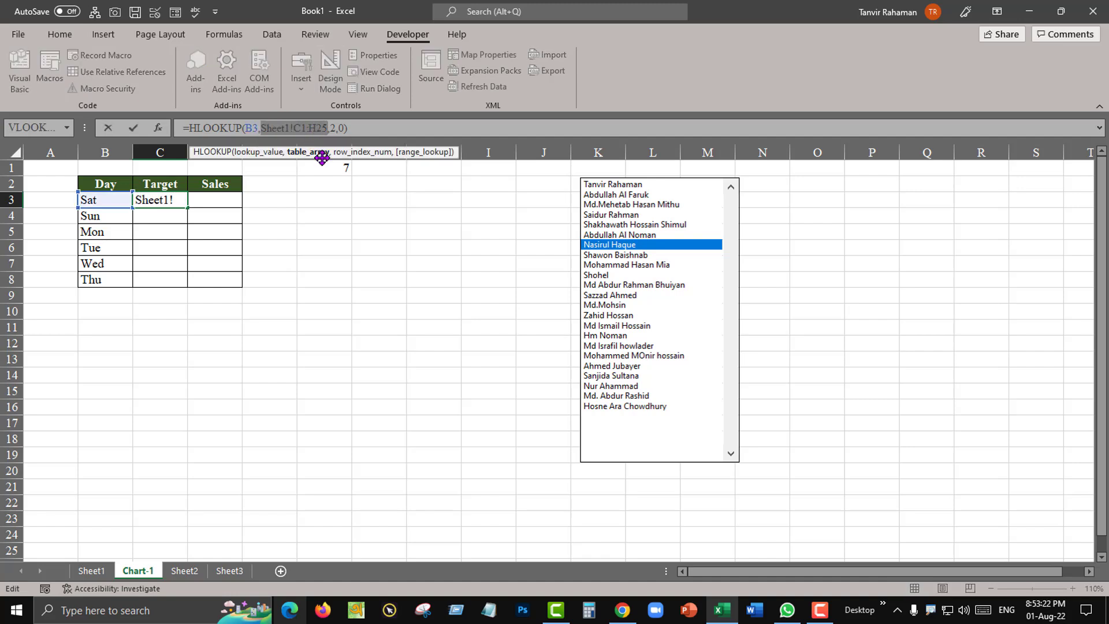
key(F4)
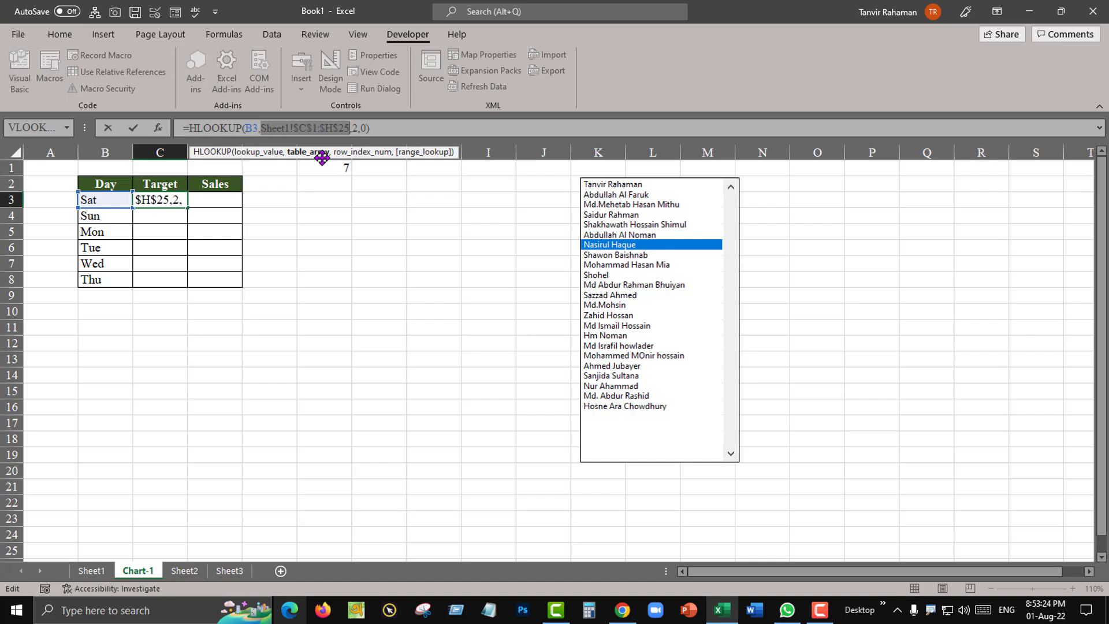
click(384, 127)
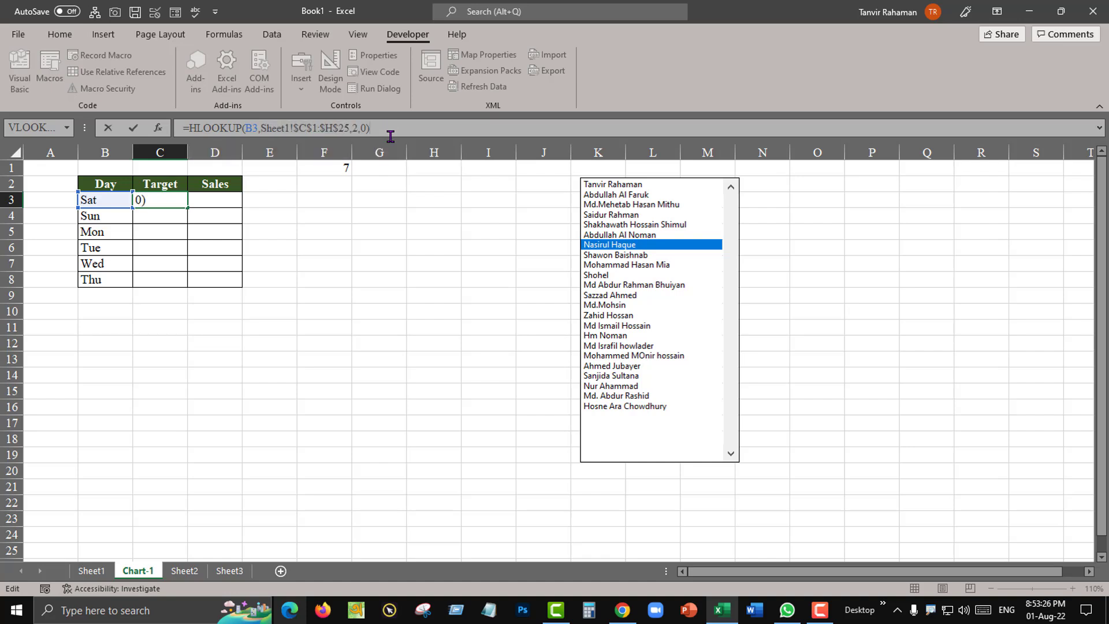
key(Return)
Copy the Target formula from C3 down to C8 and check the copied formulas.
click(185, 201)
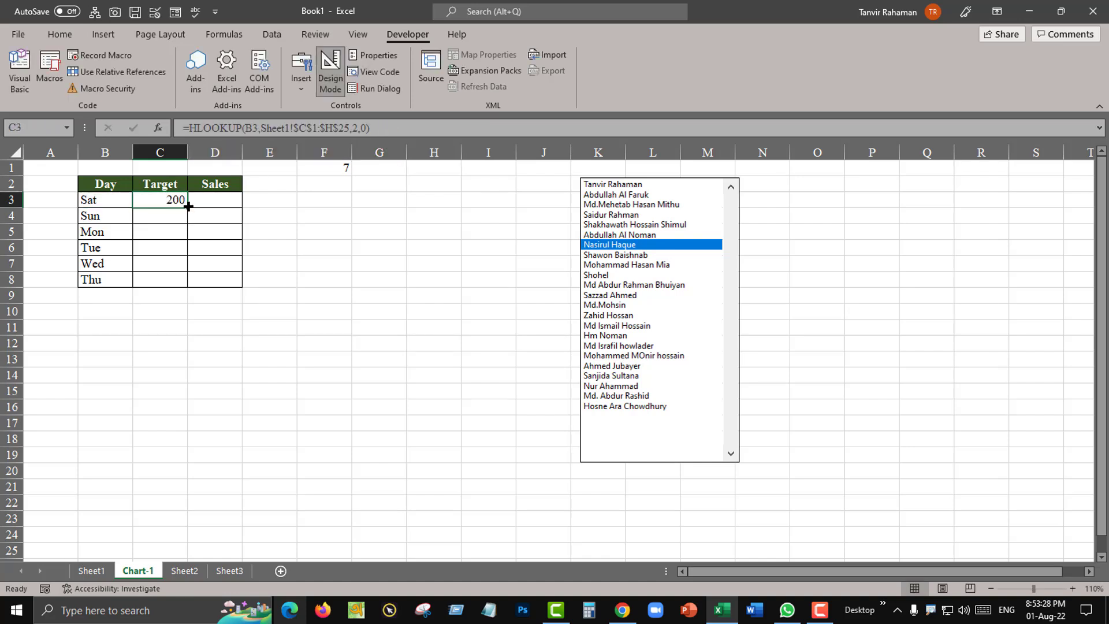
drag(187, 214, 186, 284)
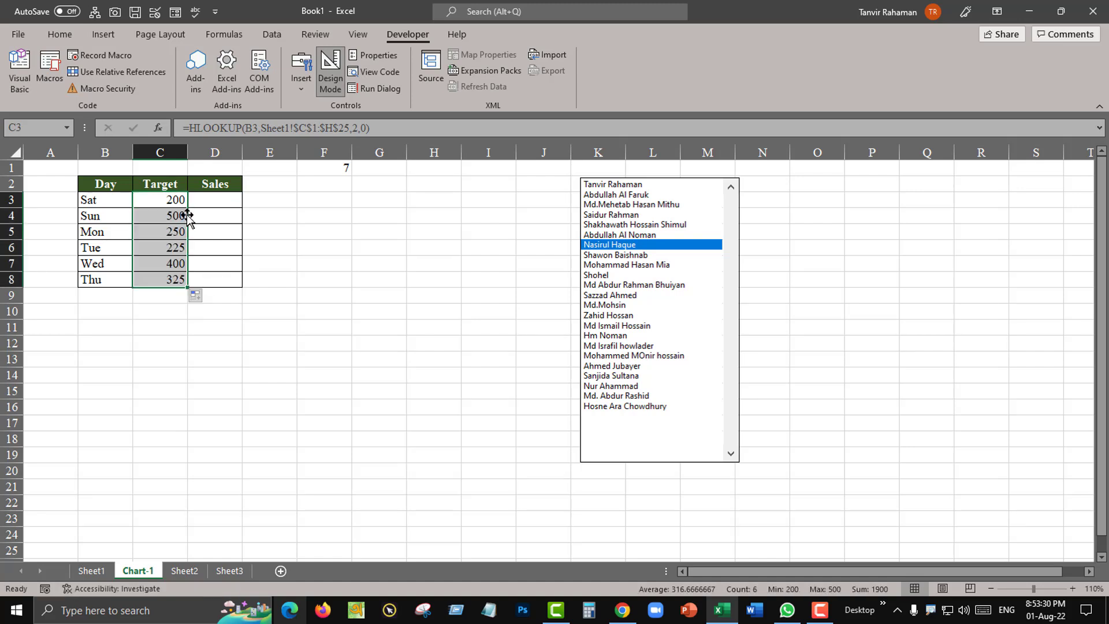
click(175, 250)
click(176, 277)
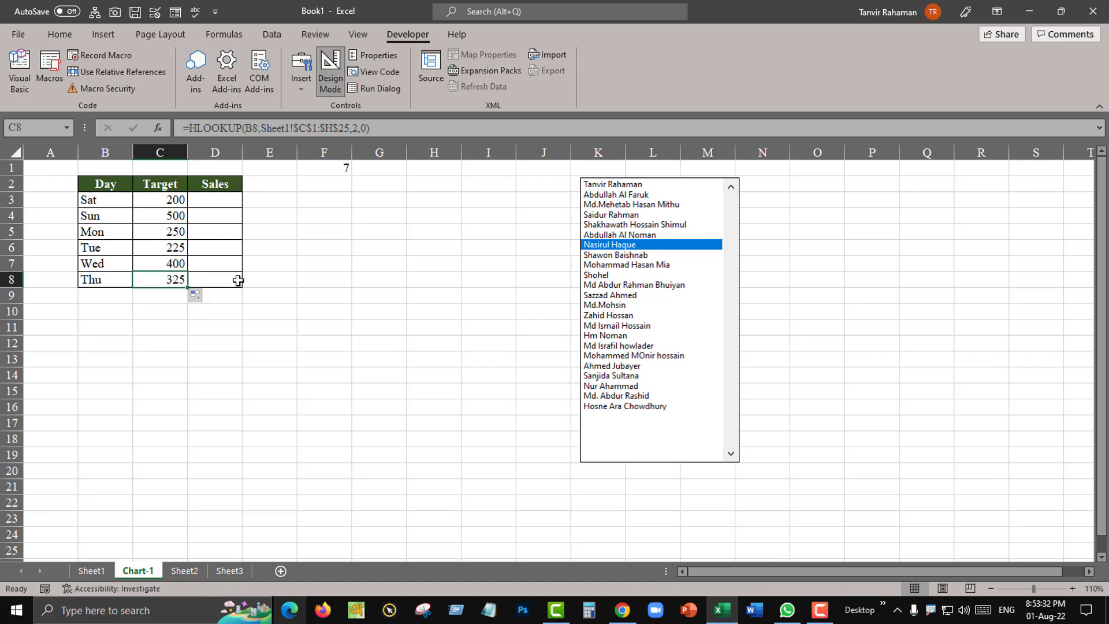
Select D3, then compare several list box selections and linked cell F1 with the employee names and daily figures on Sheet1.
click(229, 203)
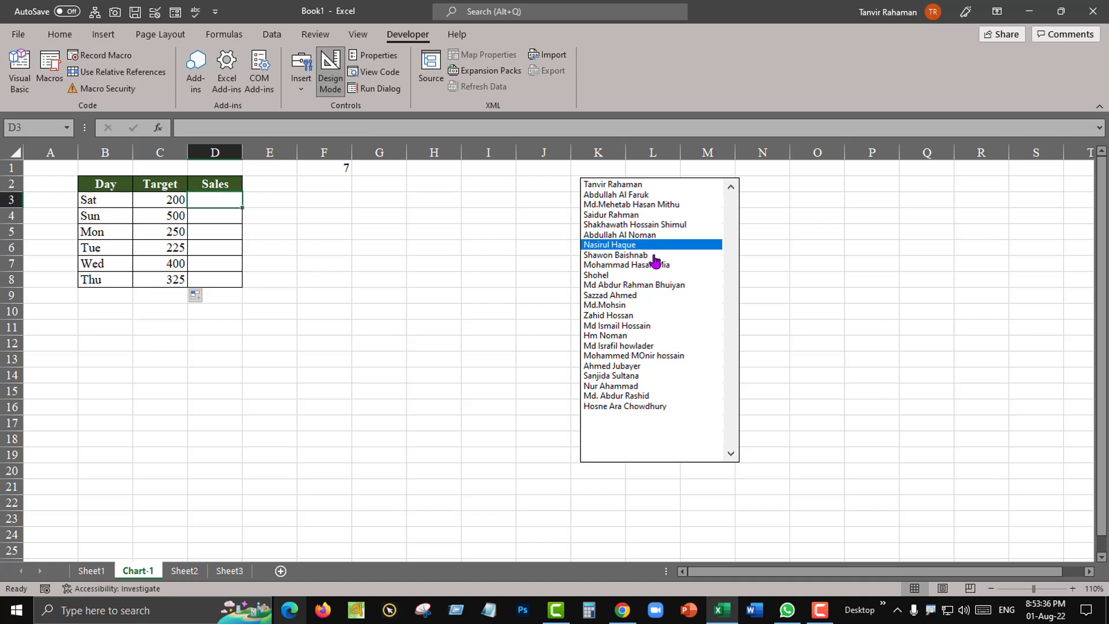
click(631, 186)
click(626, 196)
click(638, 205)
click(623, 216)
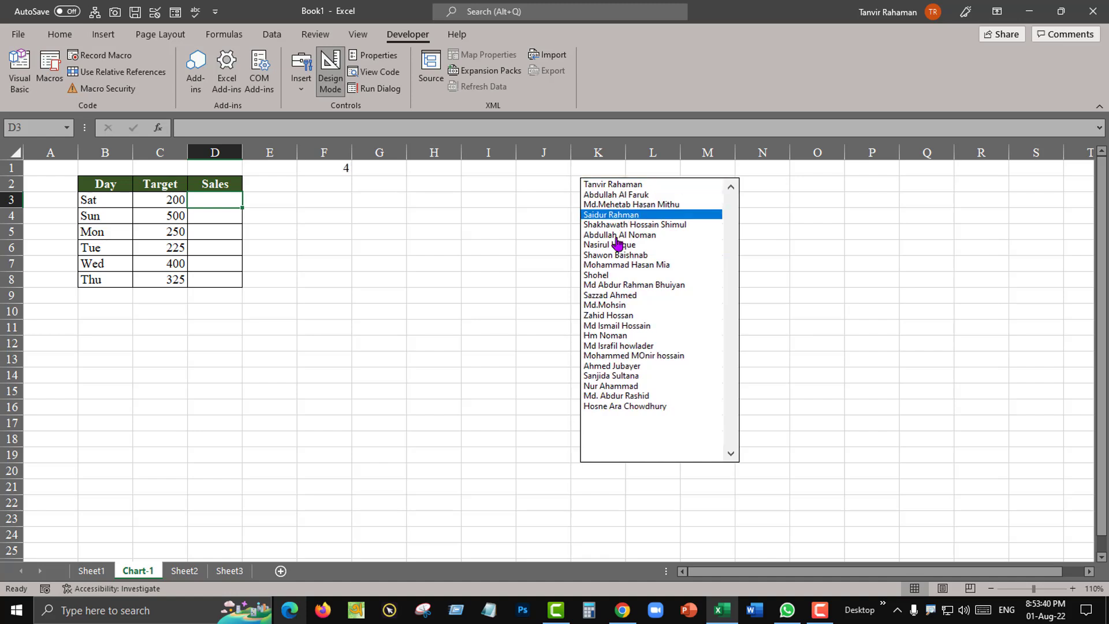
click(617, 244)
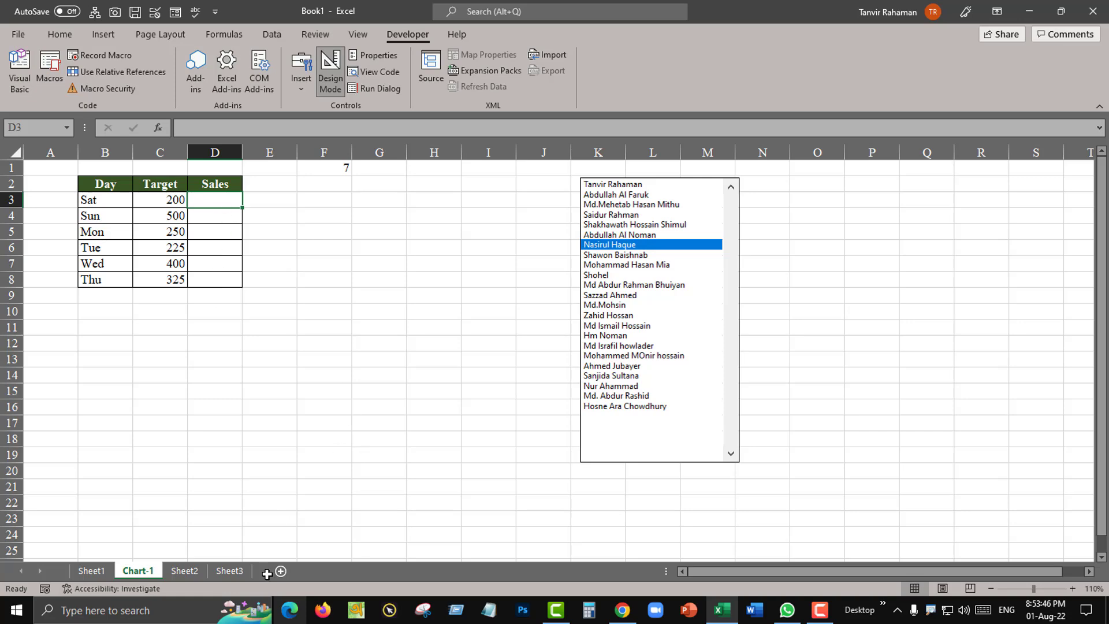
click(91, 571)
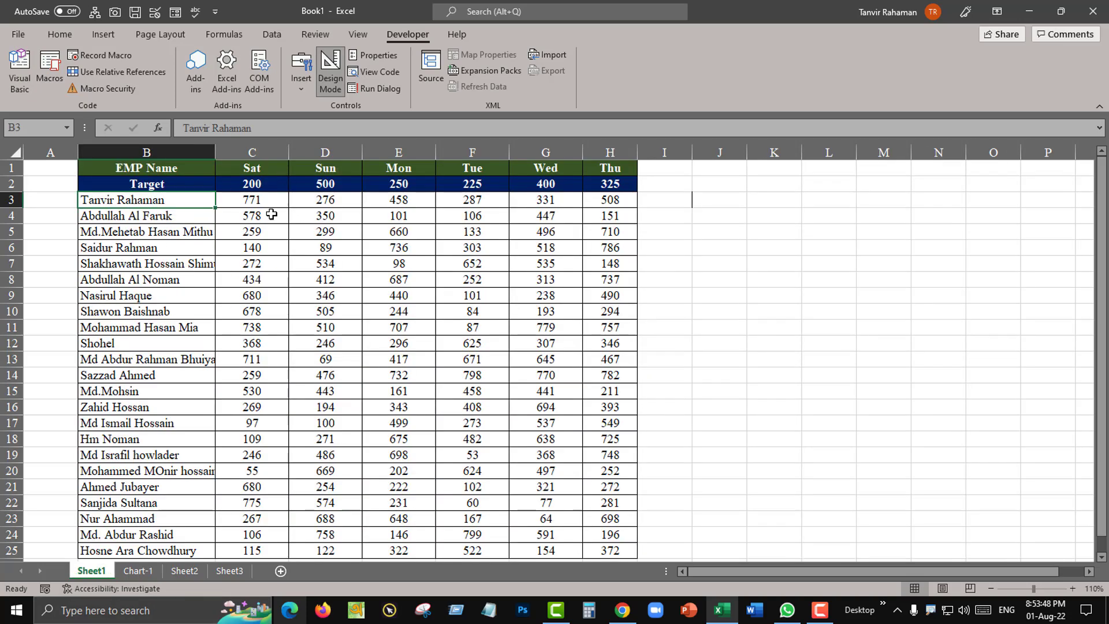
drag(165, 202, 166, 429)
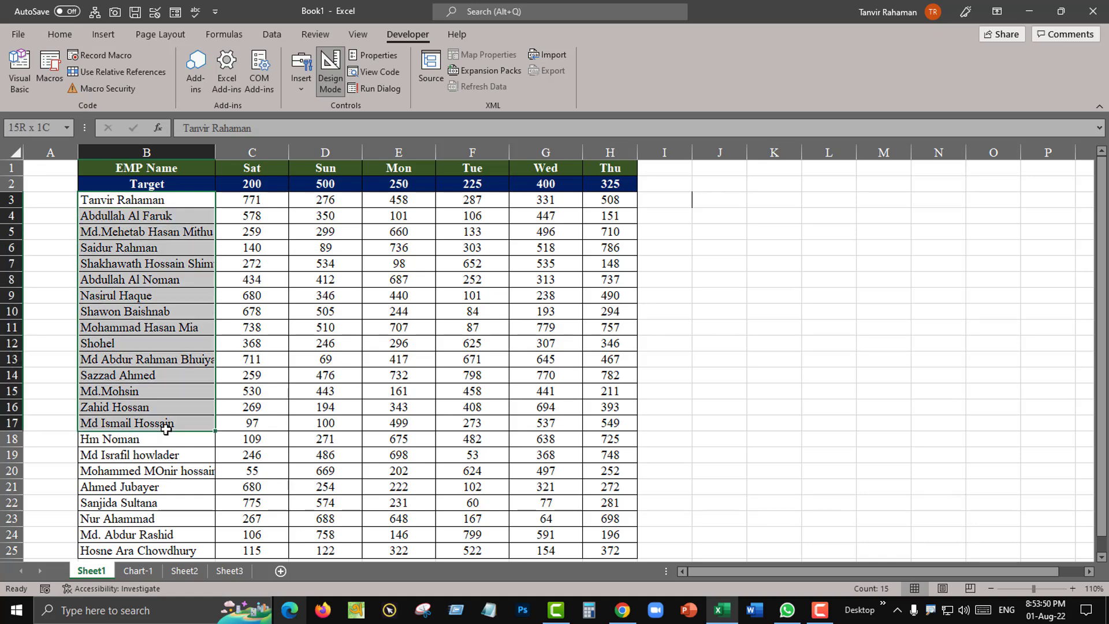
drag(258, 186, 597, 199)
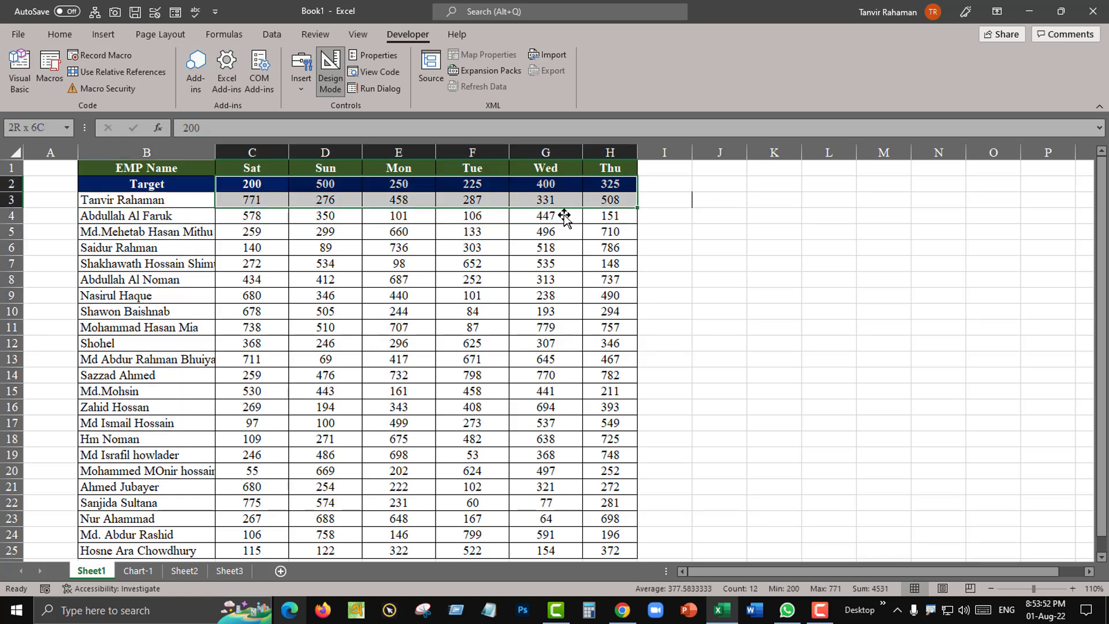
click(138, 571)
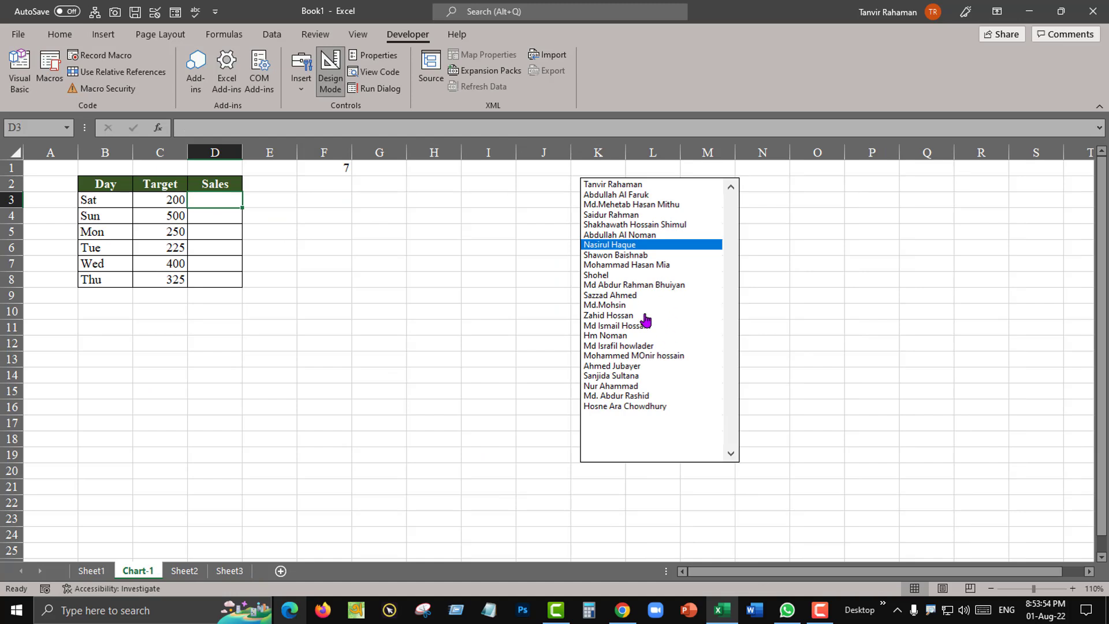
click(616, 195)
click(617, 214)
click(617, 235)
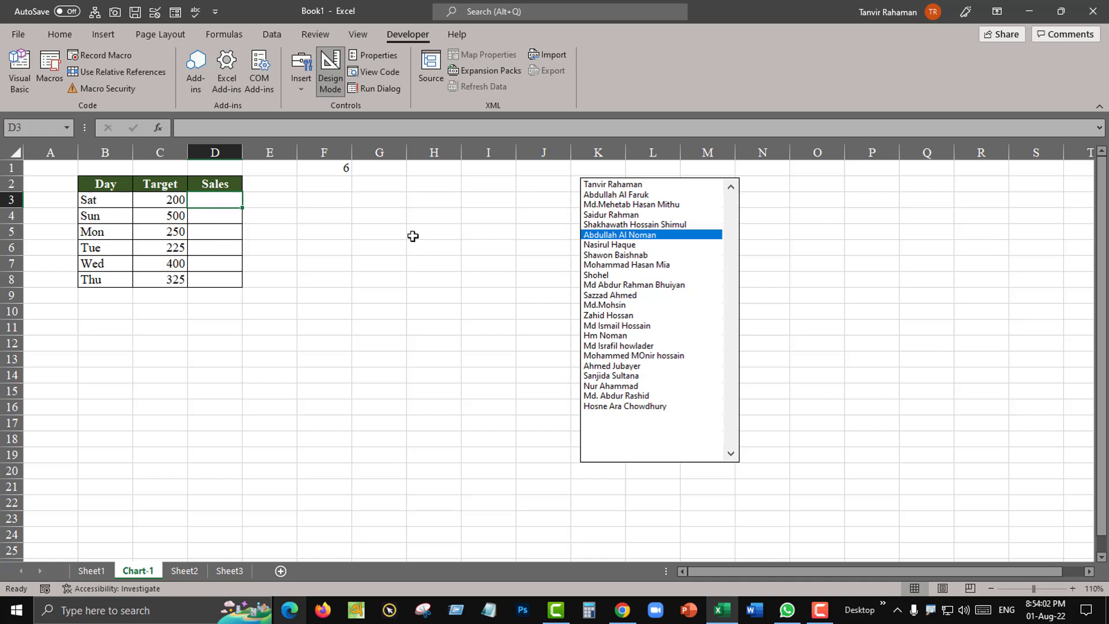
Start an HLOOKUP formula in D3 with B3 as the lookup value and Sheet1!B1:H25 as the table array.
text(=hlo)
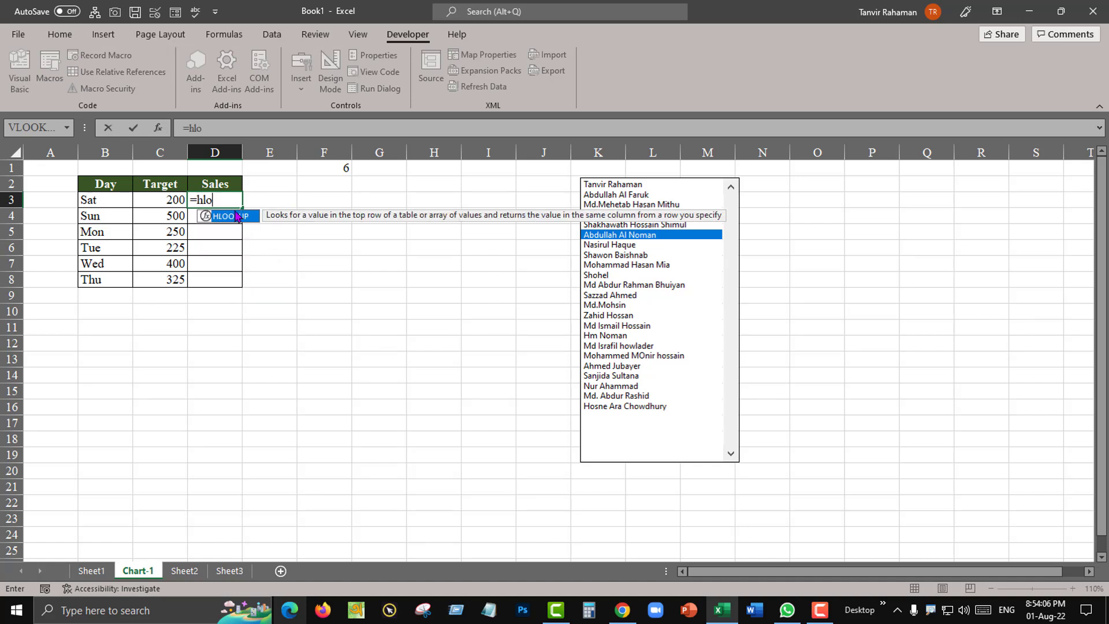
double_click(237, 216)
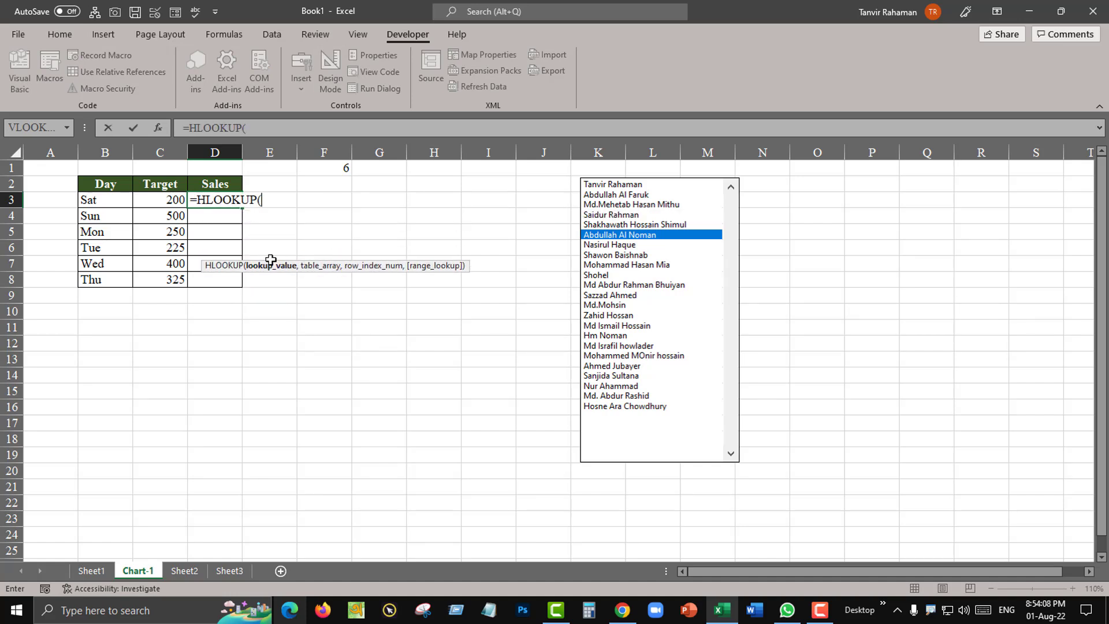
click(109, 201)
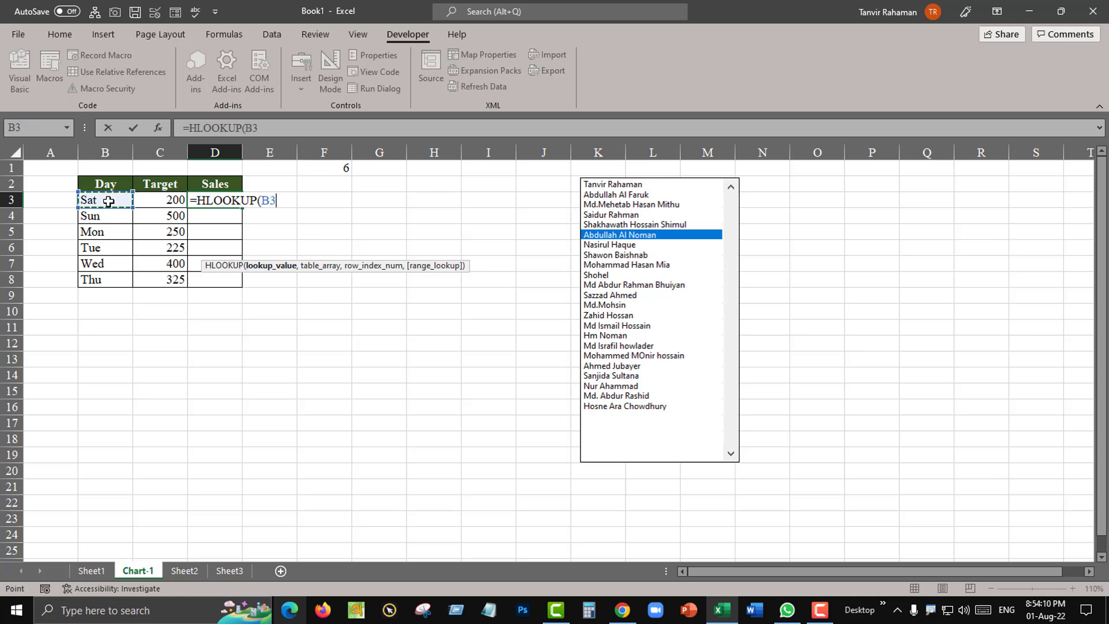
text(,)
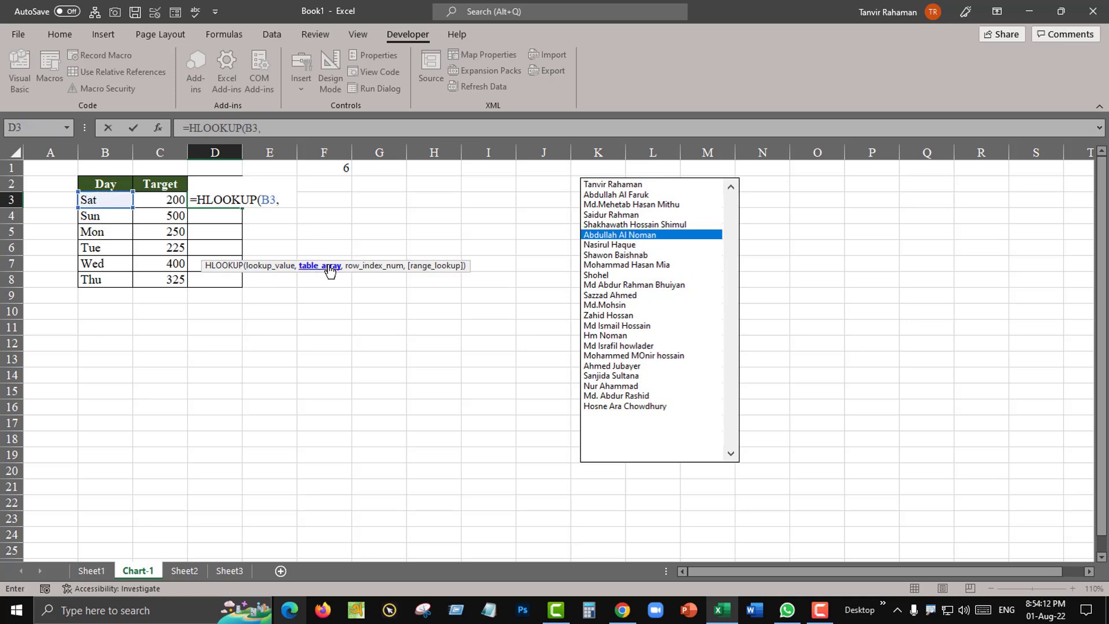
click(92, 571)
drag(174, 172, 618, 520)
scroll(425, 283, up, 1)
click(348, 128)
text(,Sheet2!)
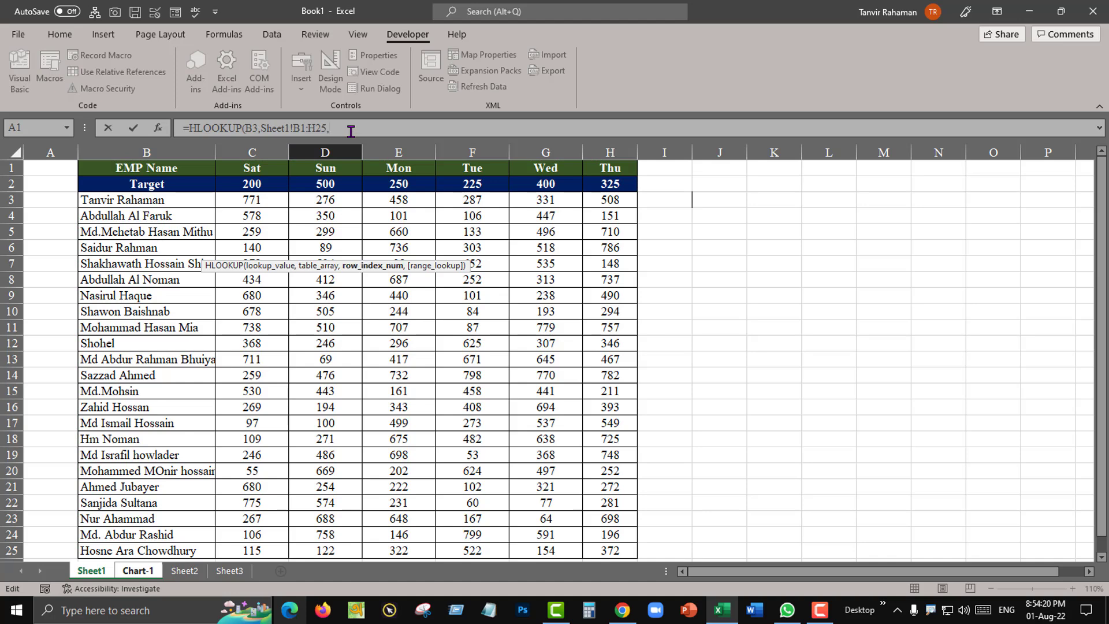
Return to Chart-1, remove the stray Sheet2! reference from D3's formula and make its table array absolute as Sheet1!$B$1:$H$25.
click(186, 570)
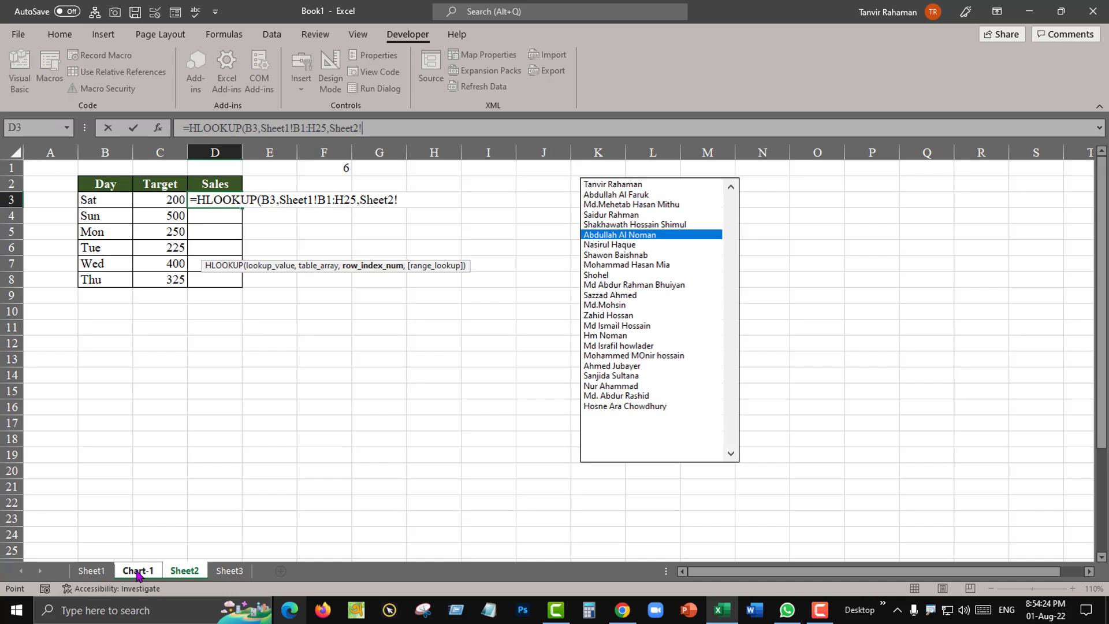
click(138, 570)
drag(371, 128, 327, 128)
key(BackSpace)
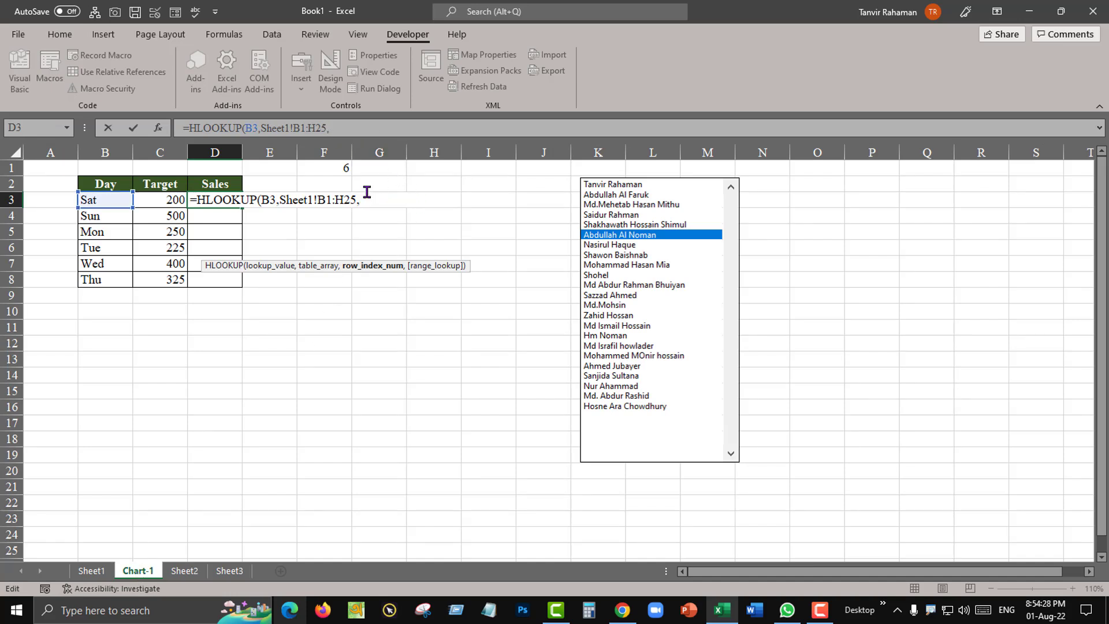
click(266, 271)
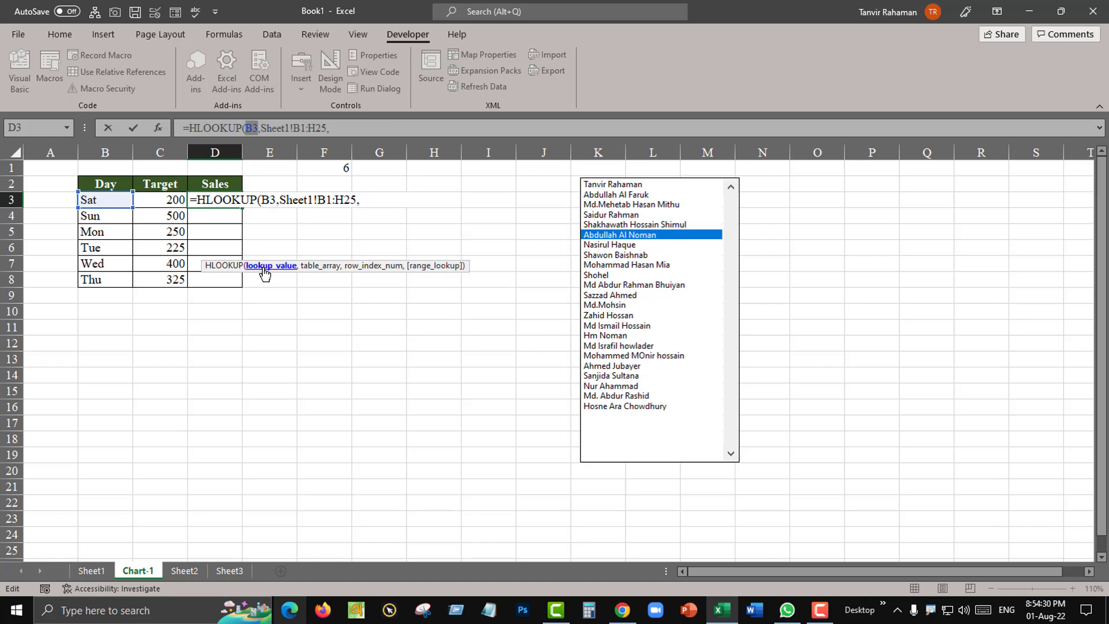
click(322, 267)
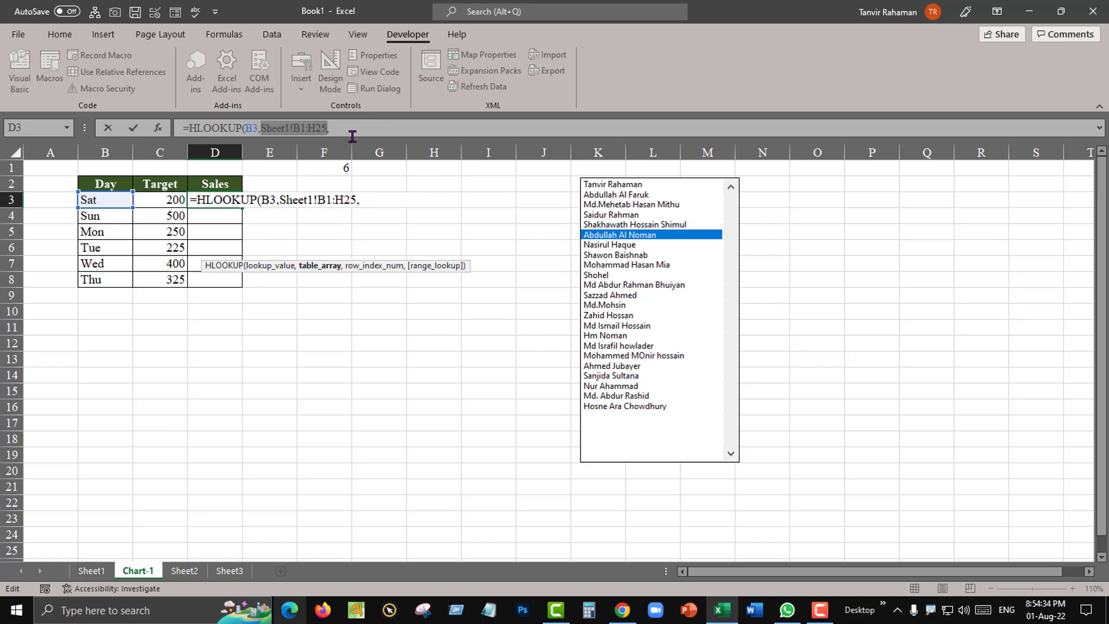
key(F4)
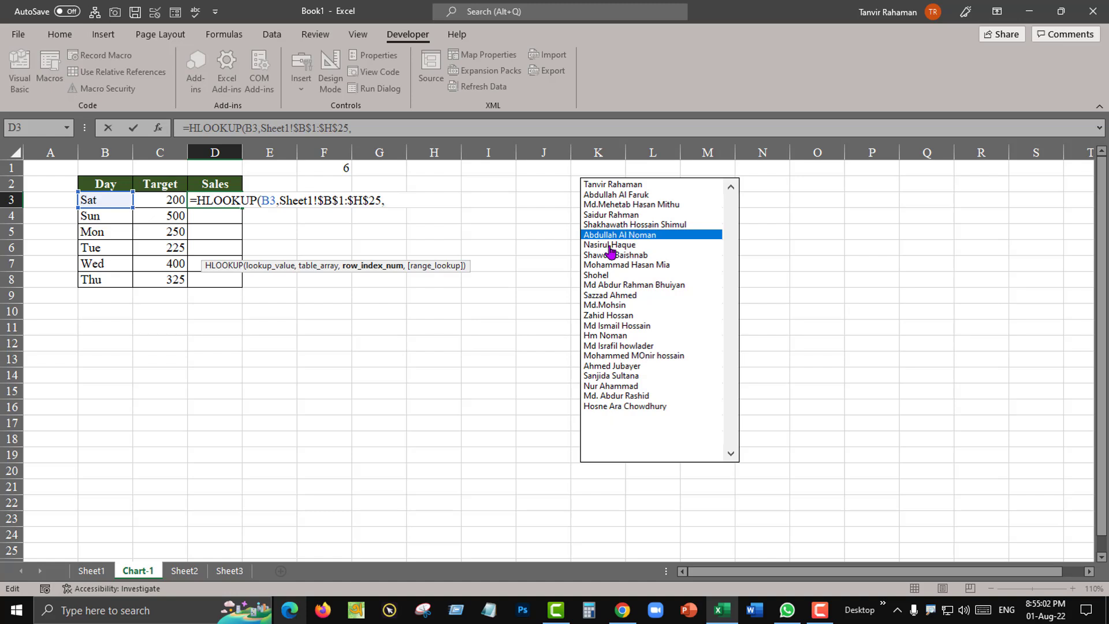
Finish the D3 formula with row index 'Chart-1'!$F$1+2 and FALSE for exact match, and fill it down to D8.
click(327, 168)
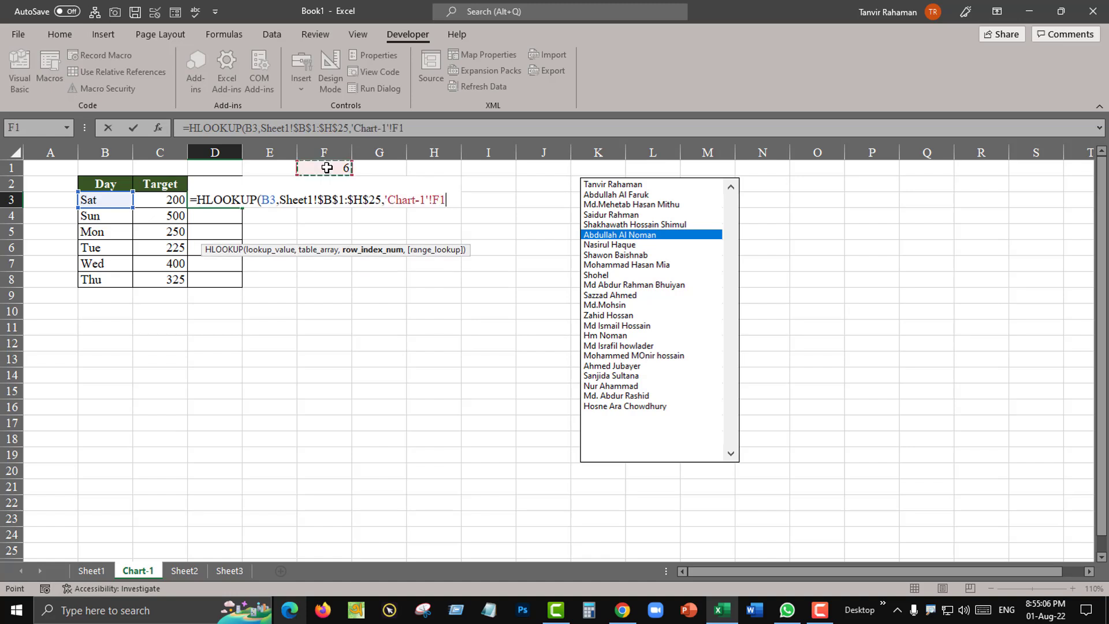
key(F4)
text(+)
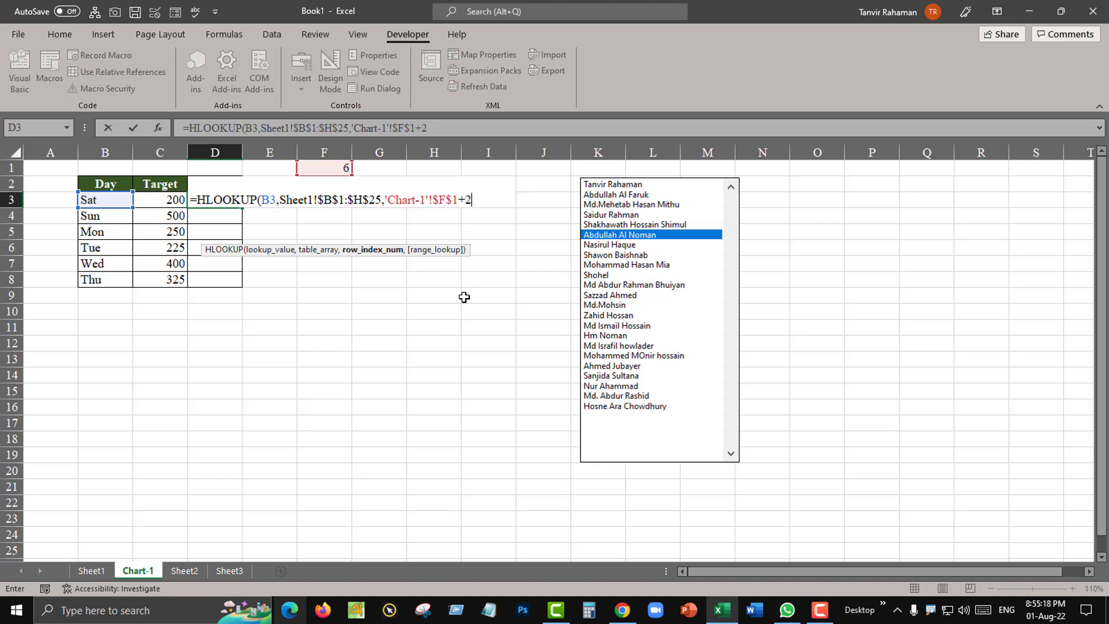
text(2,)
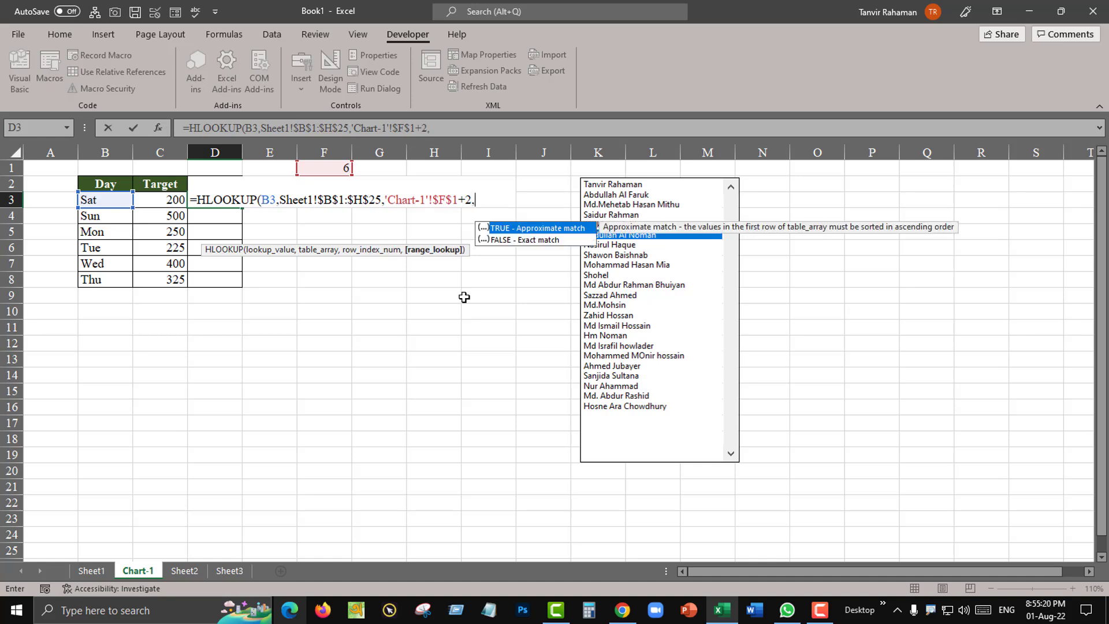
double_click(518, 240)
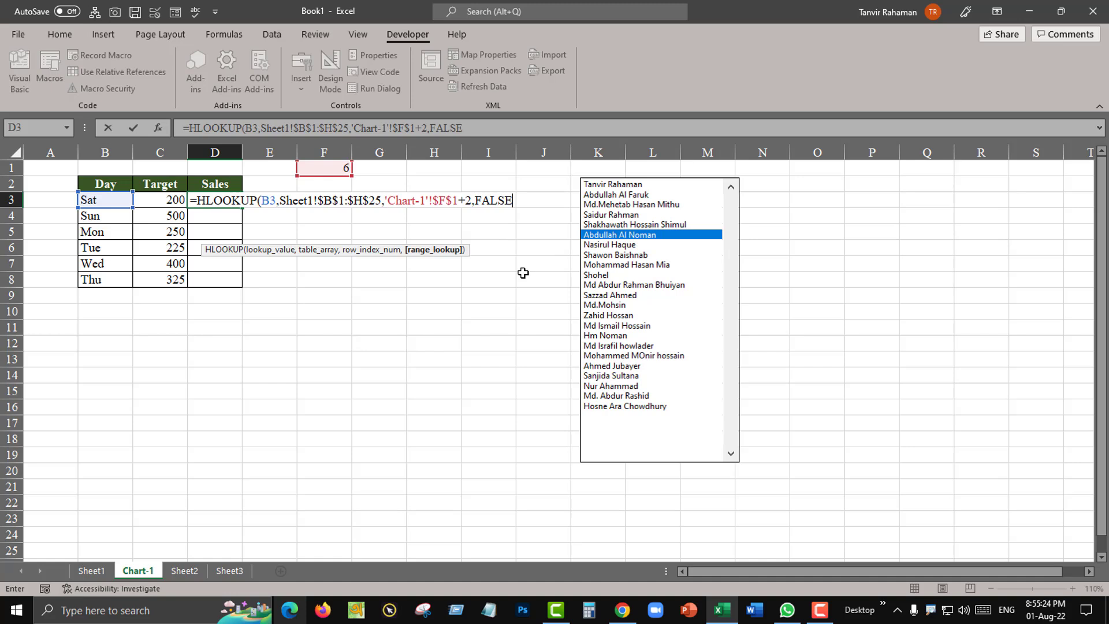
key(Return)
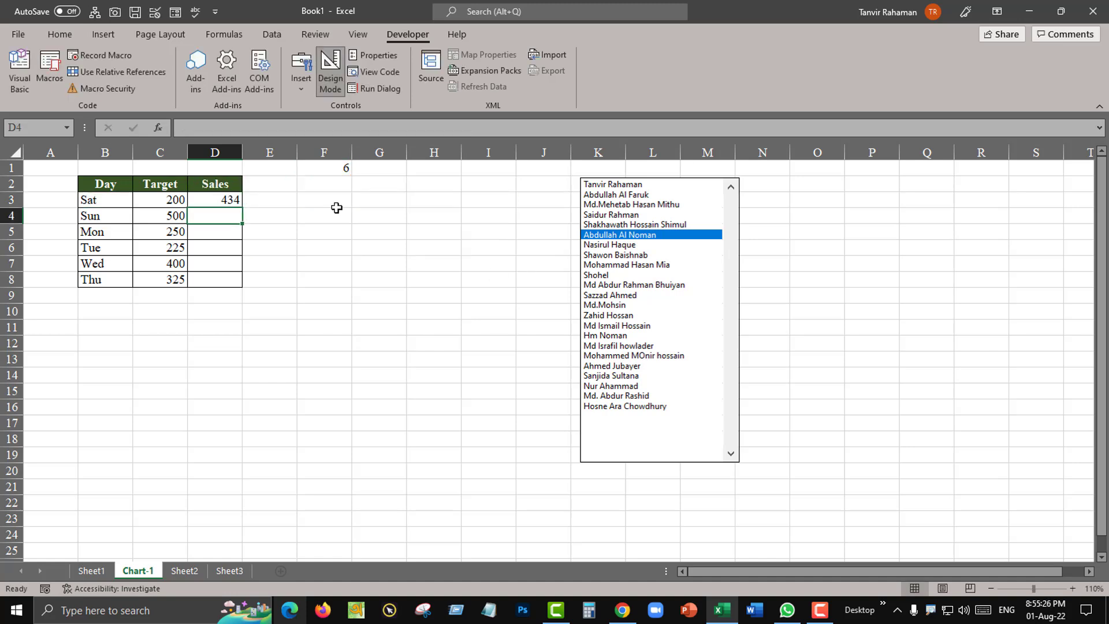
click(239, 200)
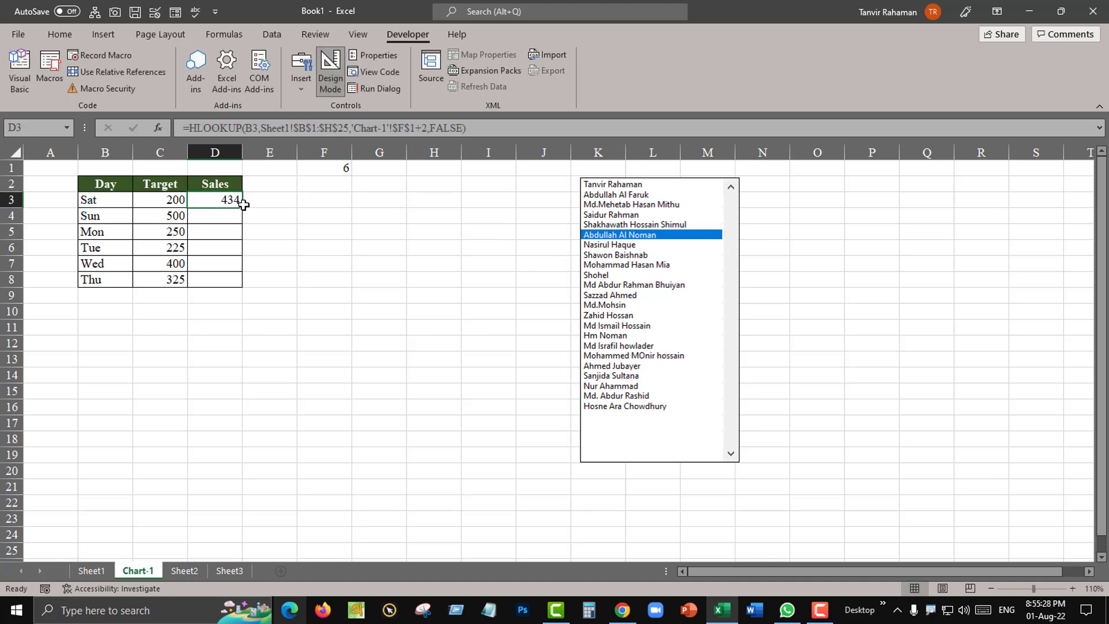
drag(242, 206, 244, 287)
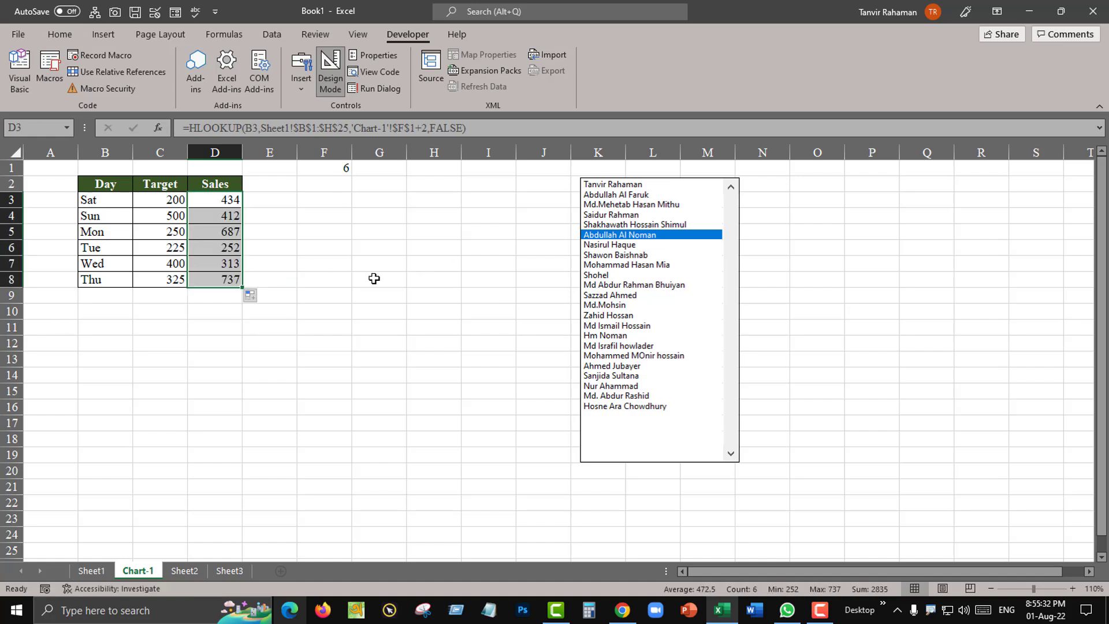
Insert a 2-D stacked column chart from B2:D8 and place it below the header row, over columns D to I.
drag(110, 190, 214, 278)
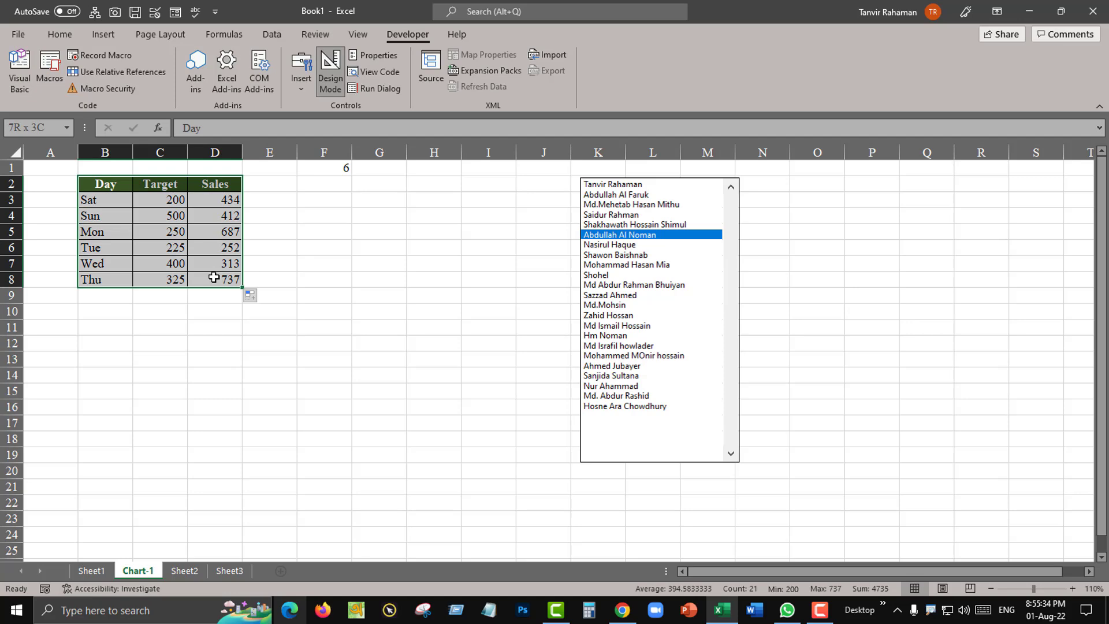
click(59, 34)
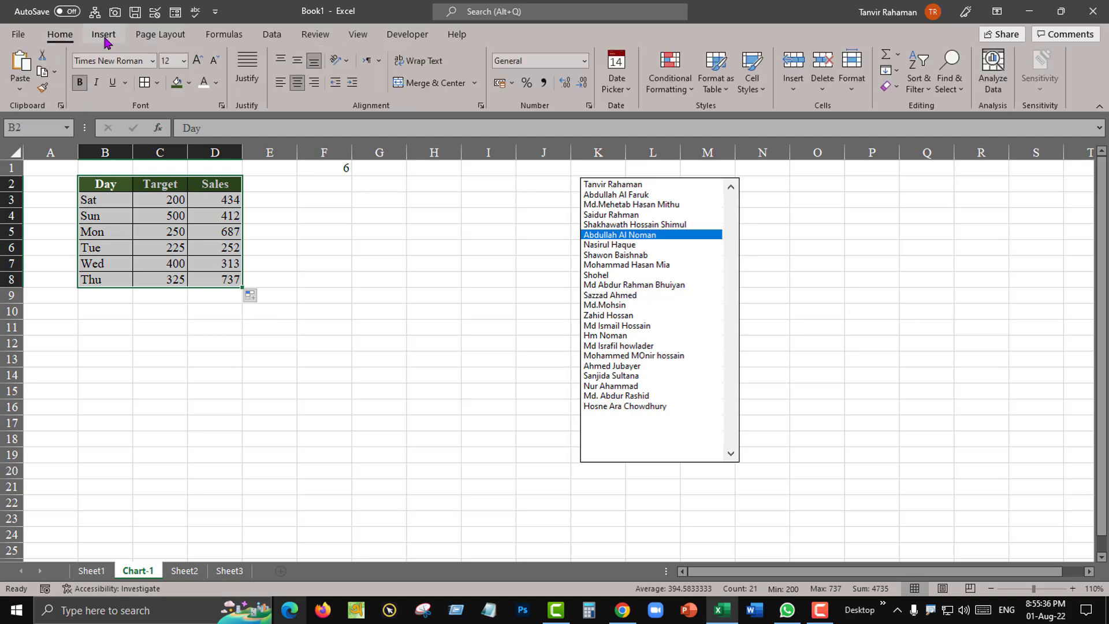
click(104, 35)
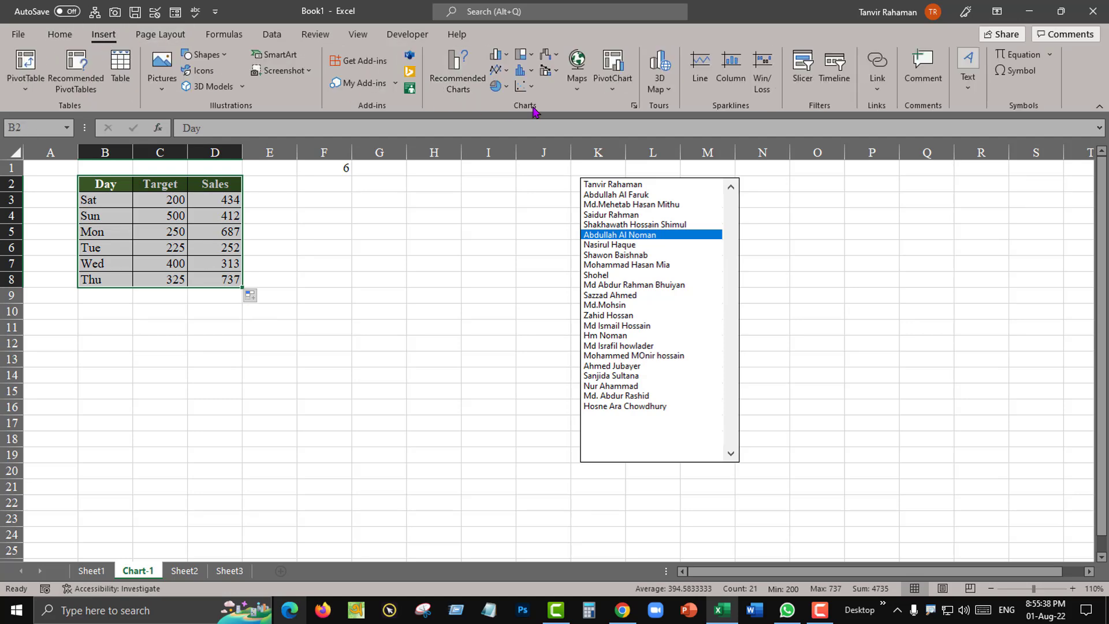
click(507, 56)
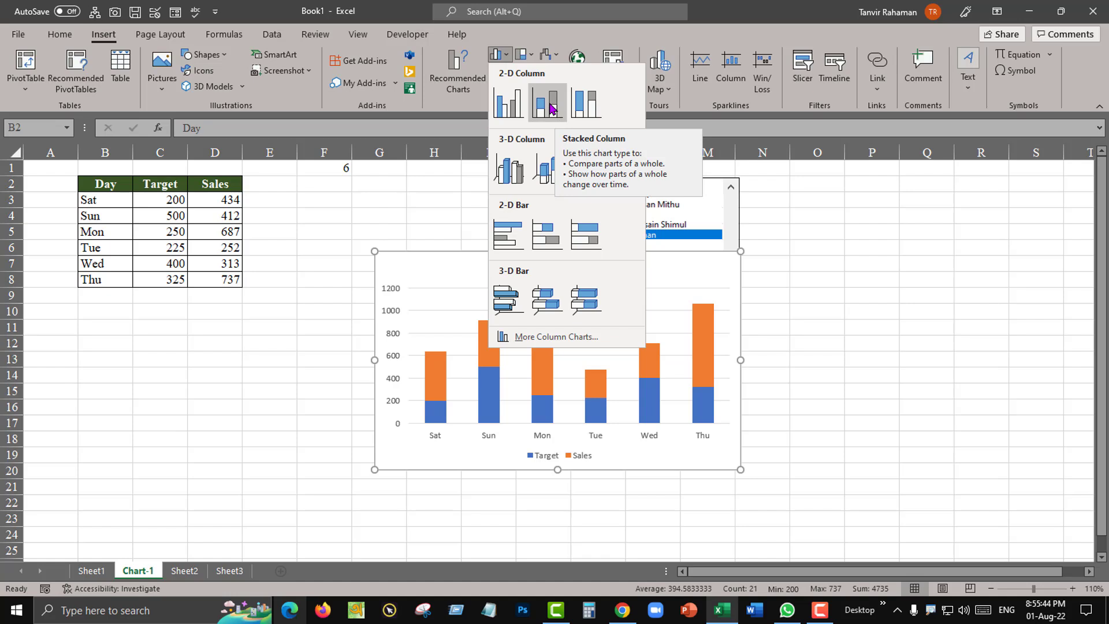
click(551, 108)
drag(603, 266, 385, 204)
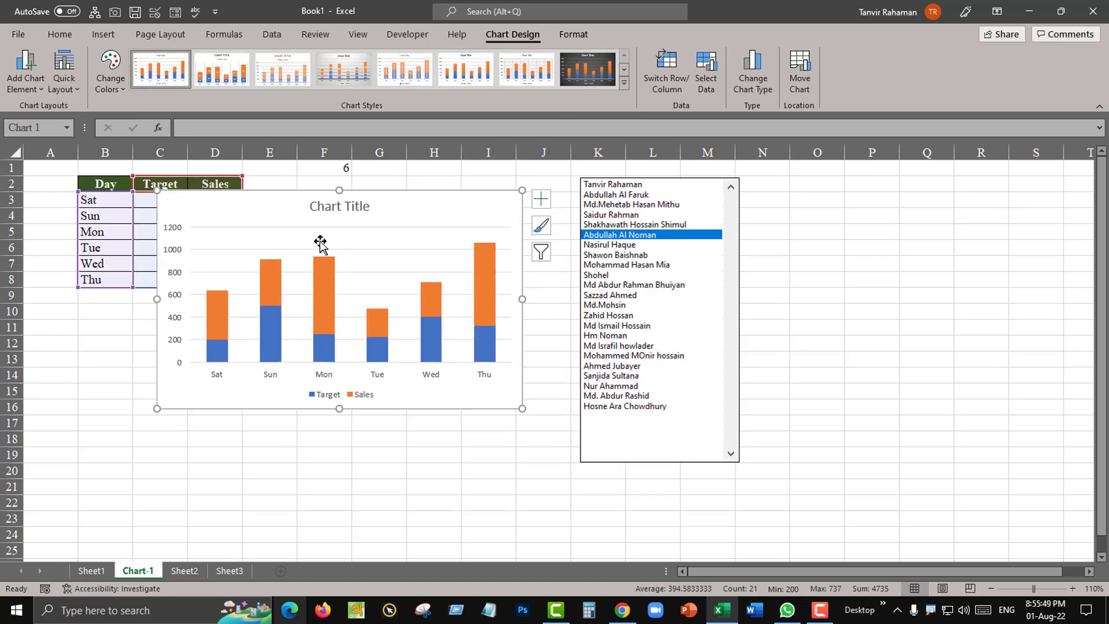
Plot the chart's Sales series on the secondary axis and set its gap width to 79%.
click(329, 279)
mouse_move(323, 300)
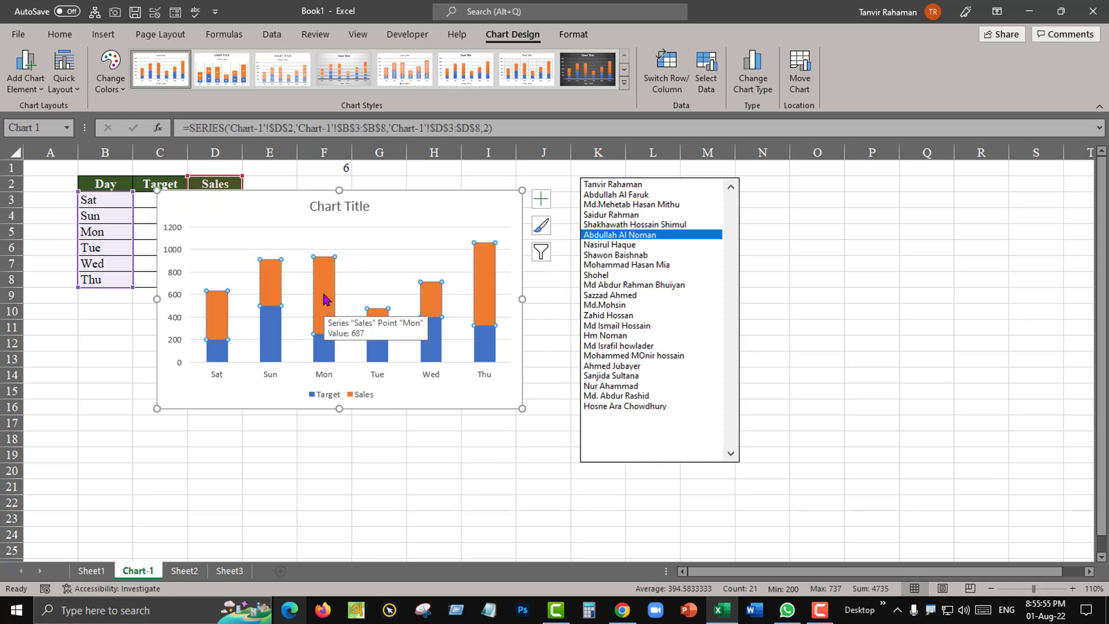
right_click(324, 279)
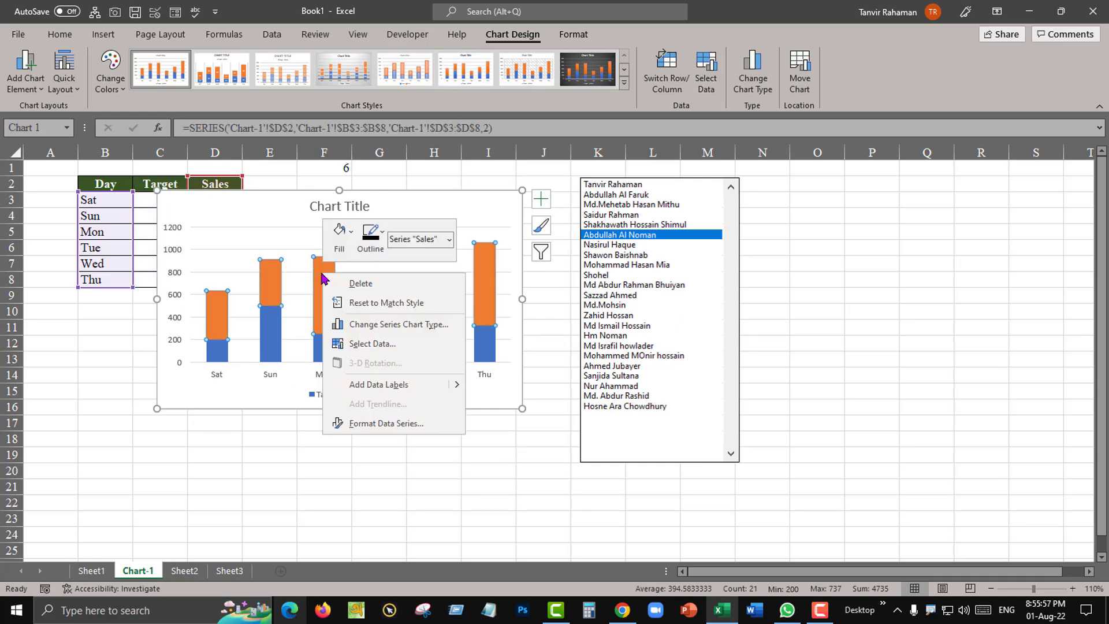
click(384, 424)
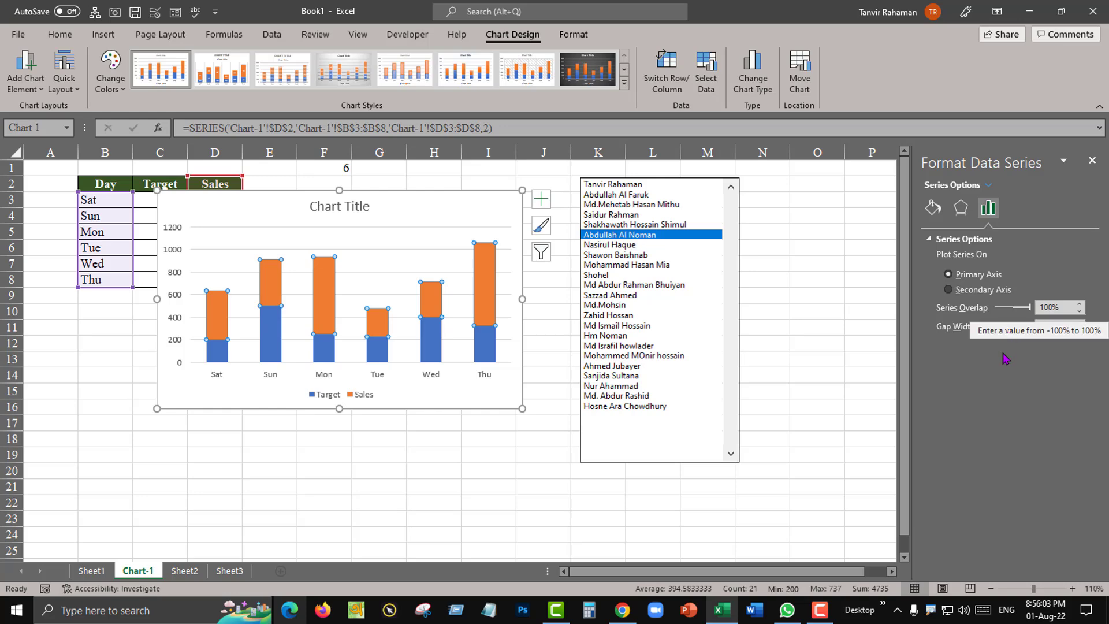
click(985, 294)
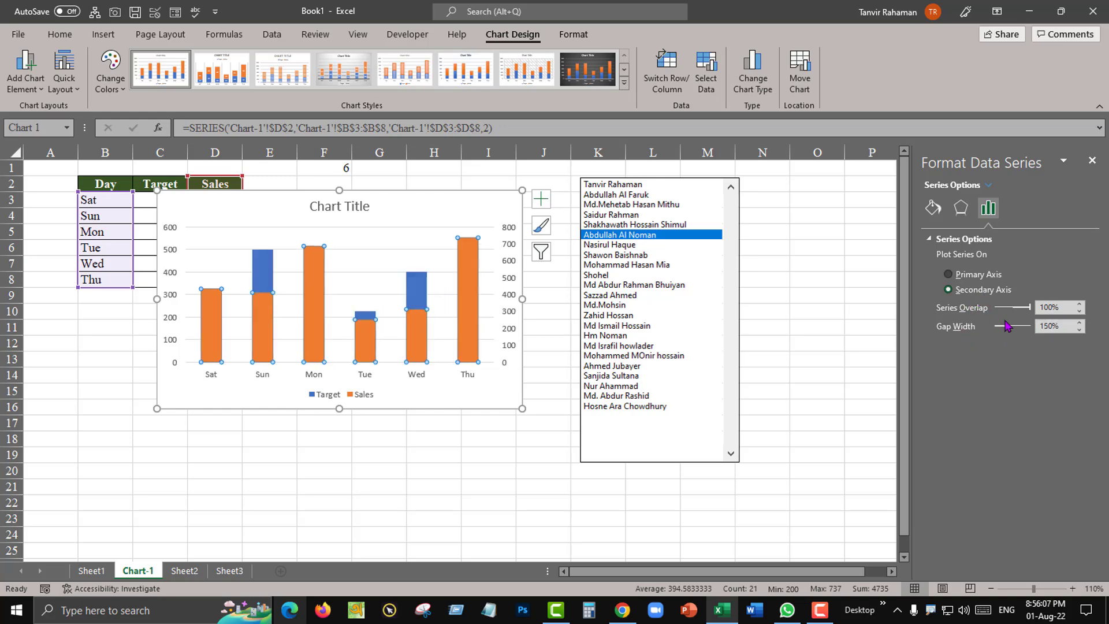
drag(1006, 329, 1003, 328)
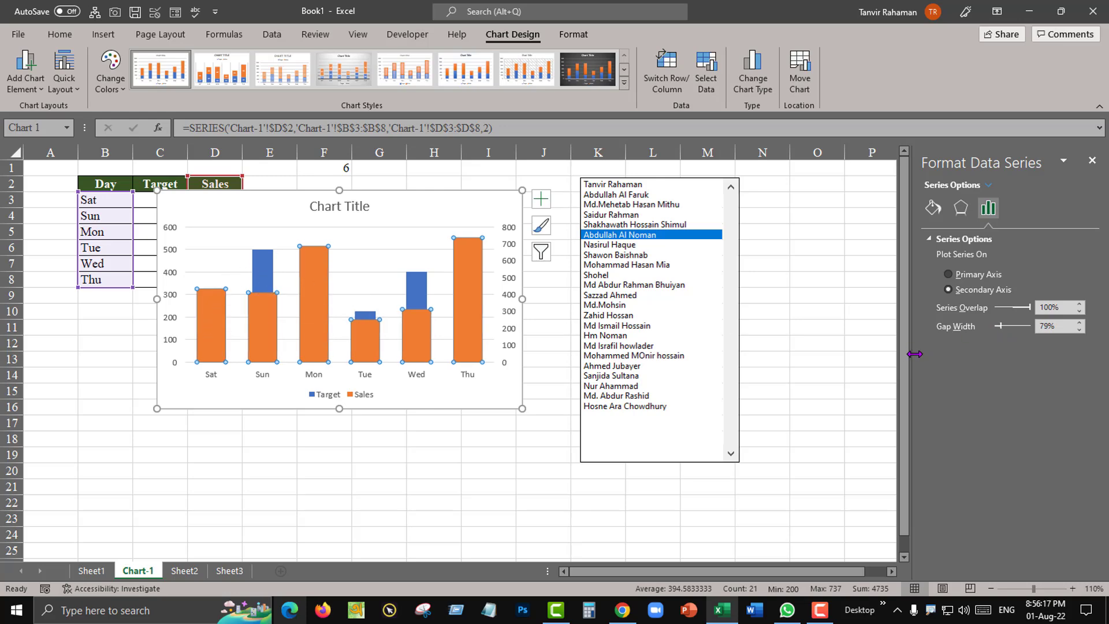
Give the Sales series a solid black fill with 60% transparency.
click(932, 209)
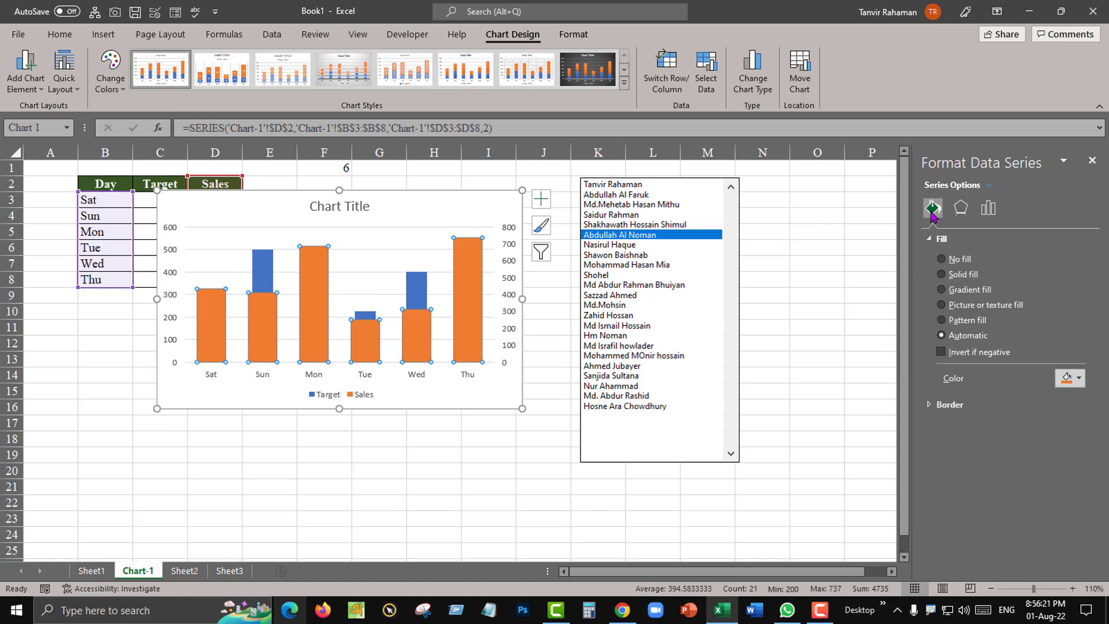
click(963, 277)
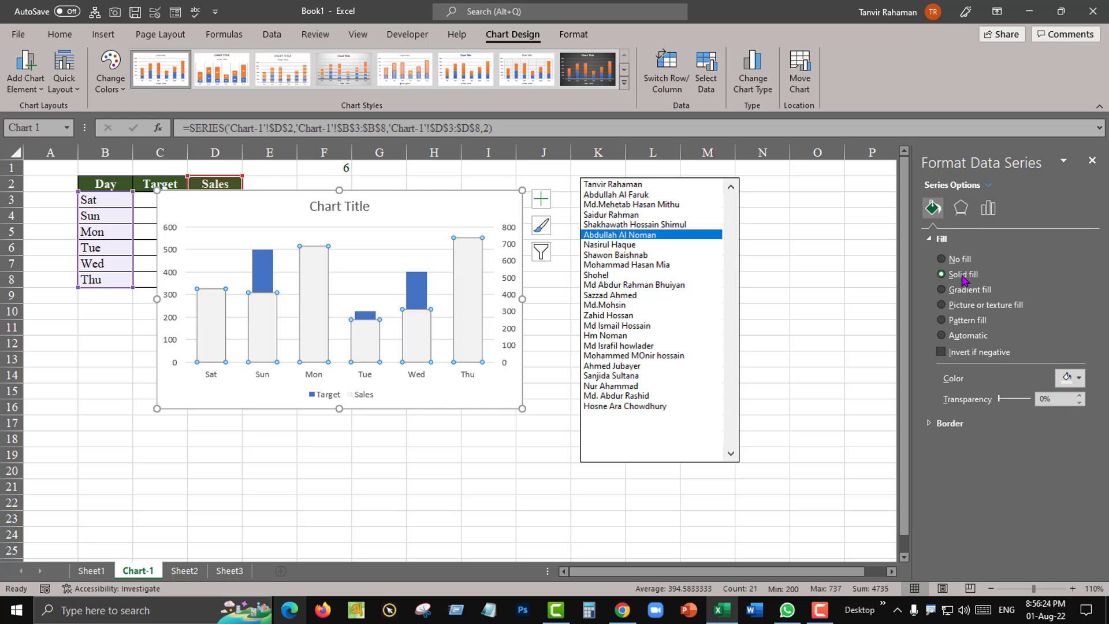
click(1079, 380)
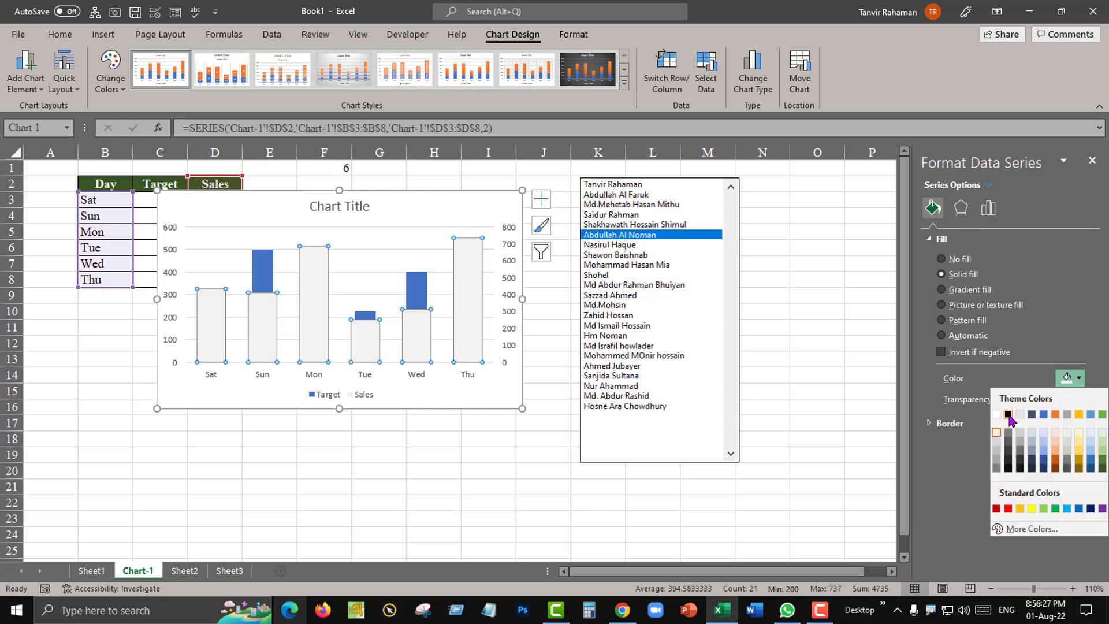
click(1008, 414)
drag(999, 400, 1019, 400)
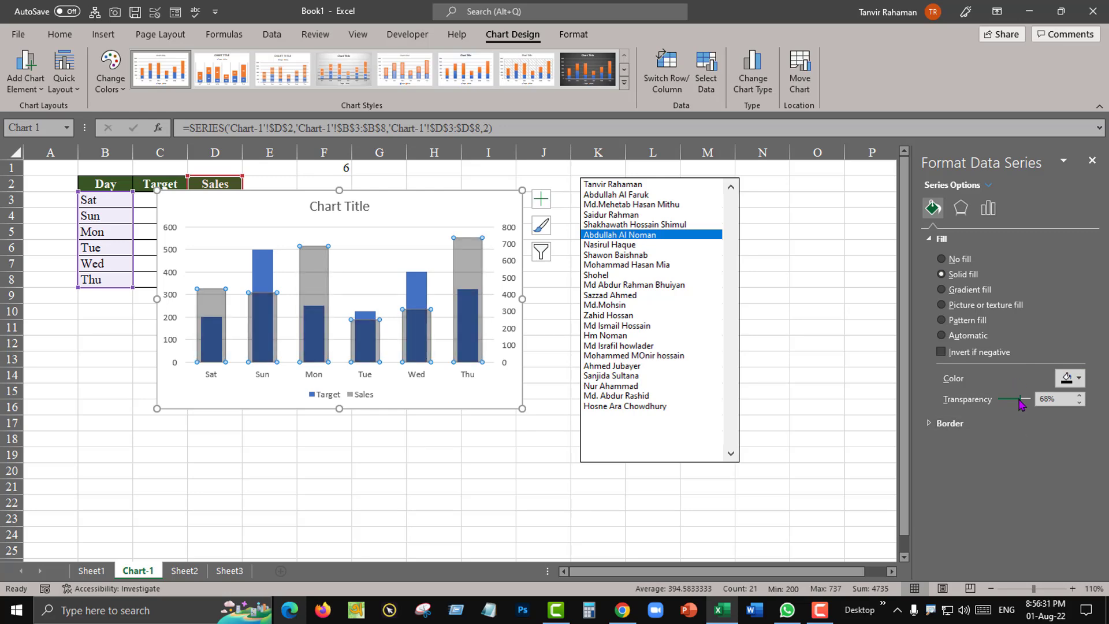
drag(1021, 405, 1018, 405)
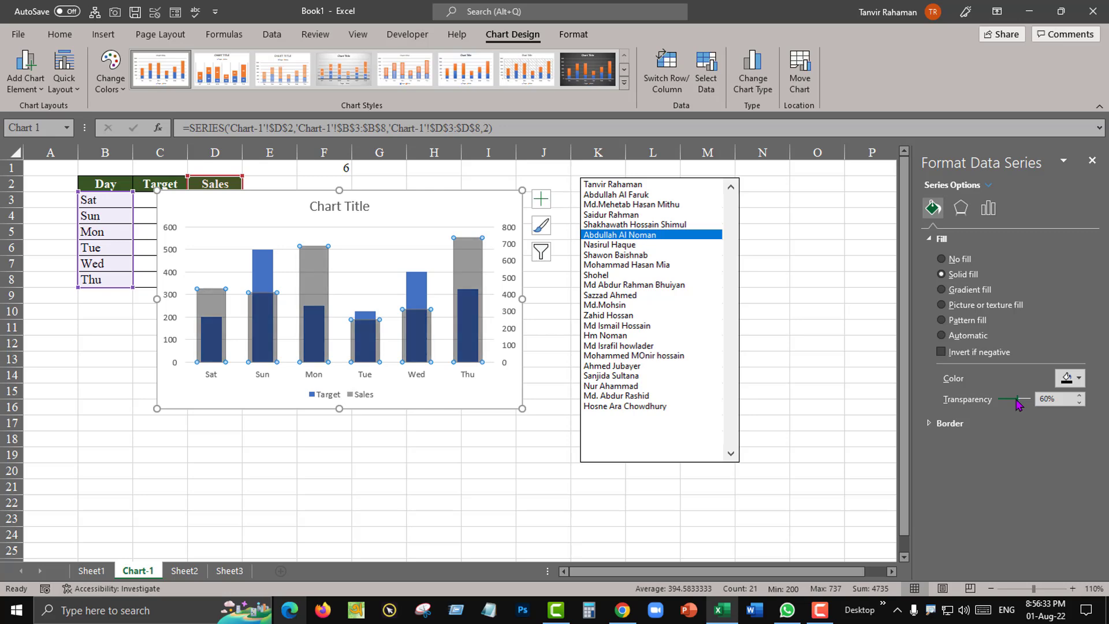
Fill the Target series columns with the darkest shade of the blue theme colour.
click(265, 274)
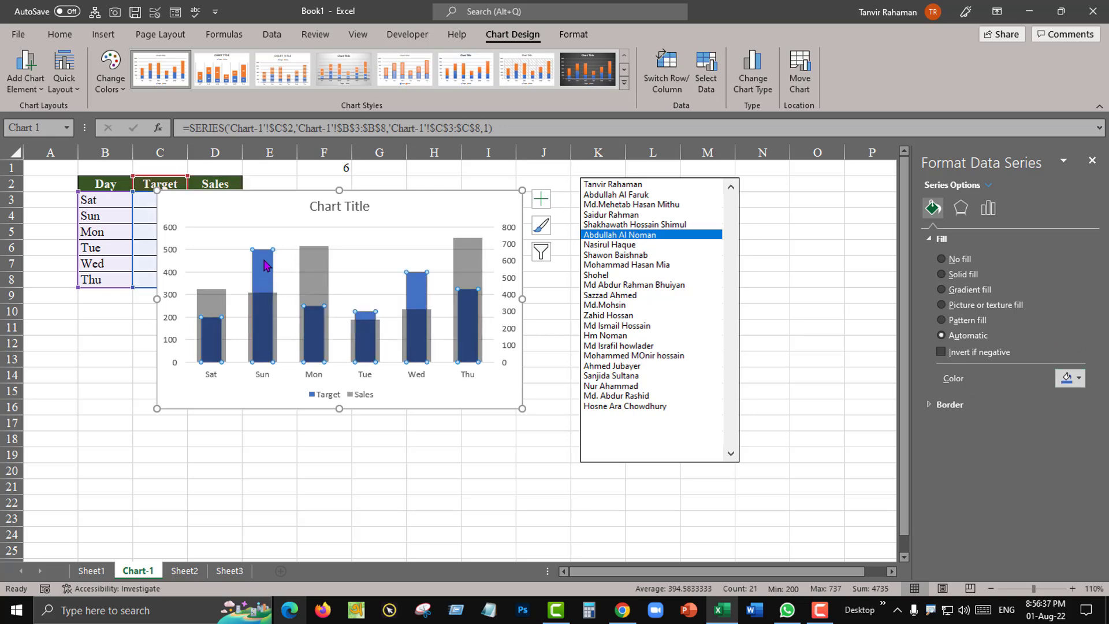
click(1075, 379)
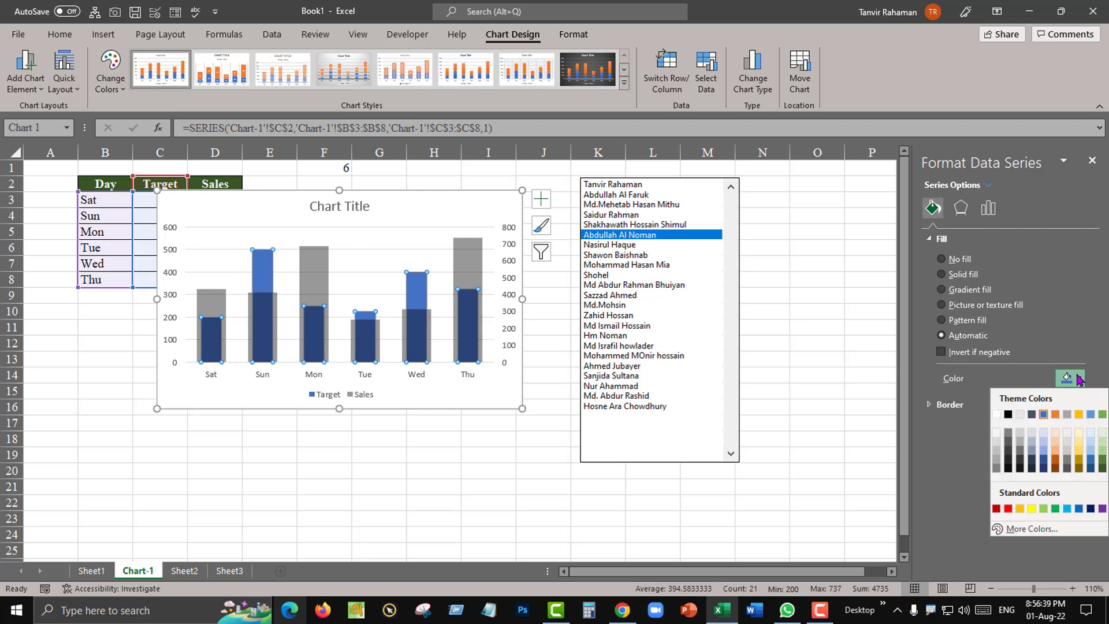
click(1044, 469)
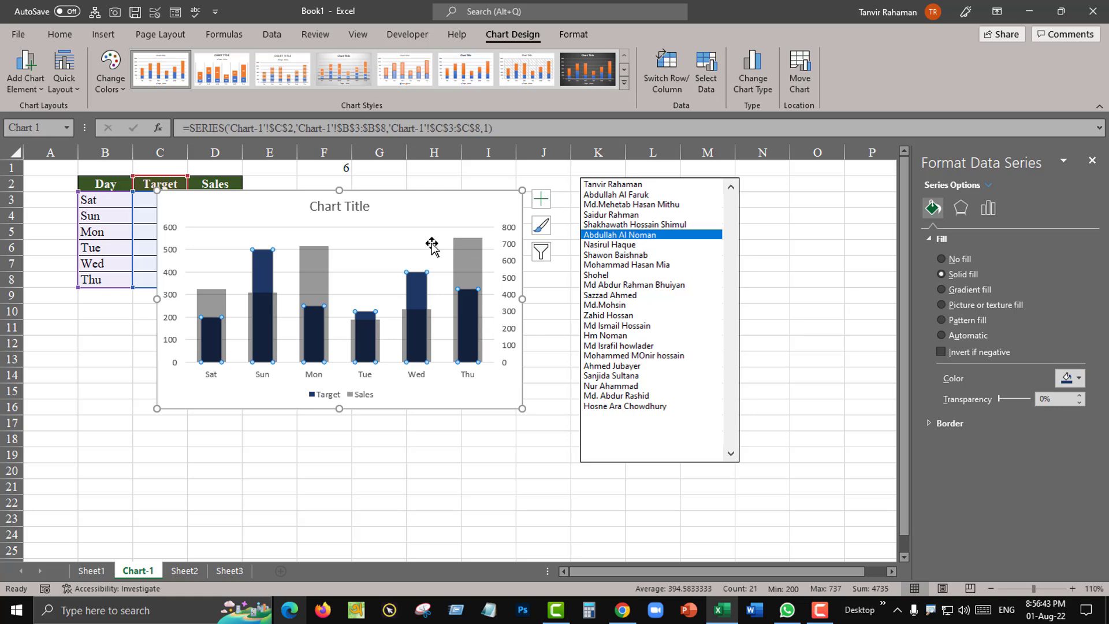
Try adding data labels to the Target series, and undo the addition.
click(264, 262)
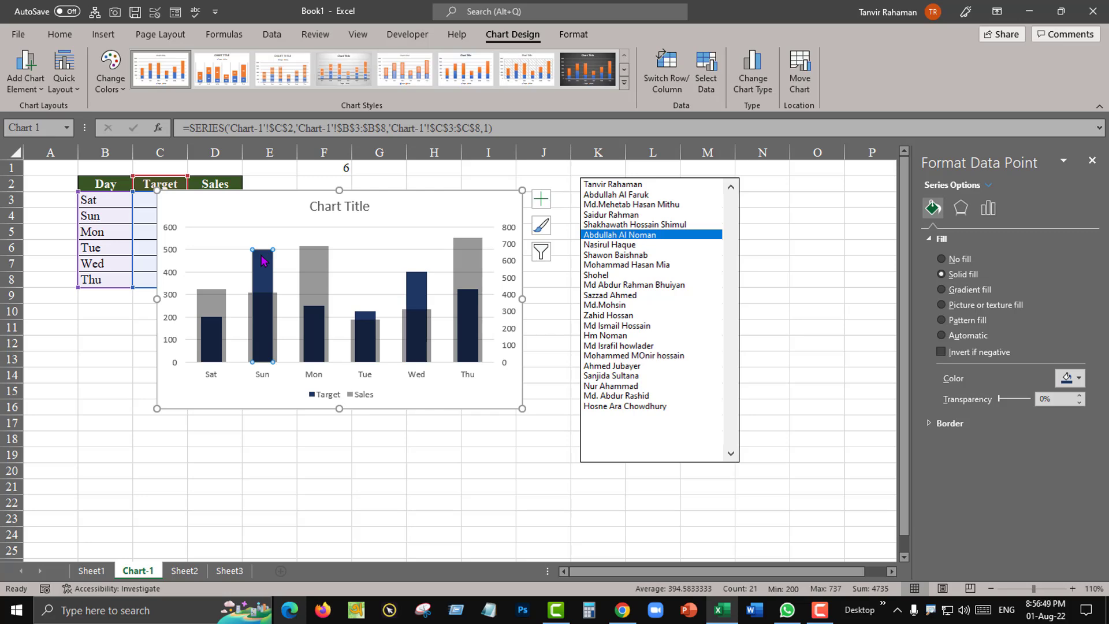
click(321, 260)
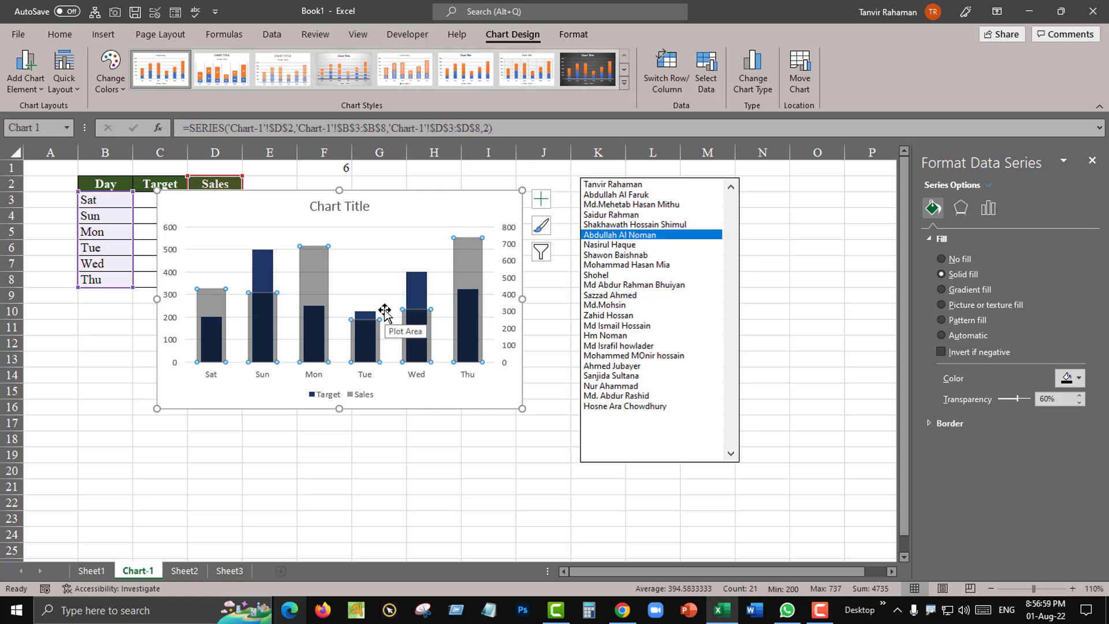
click(259, 267)
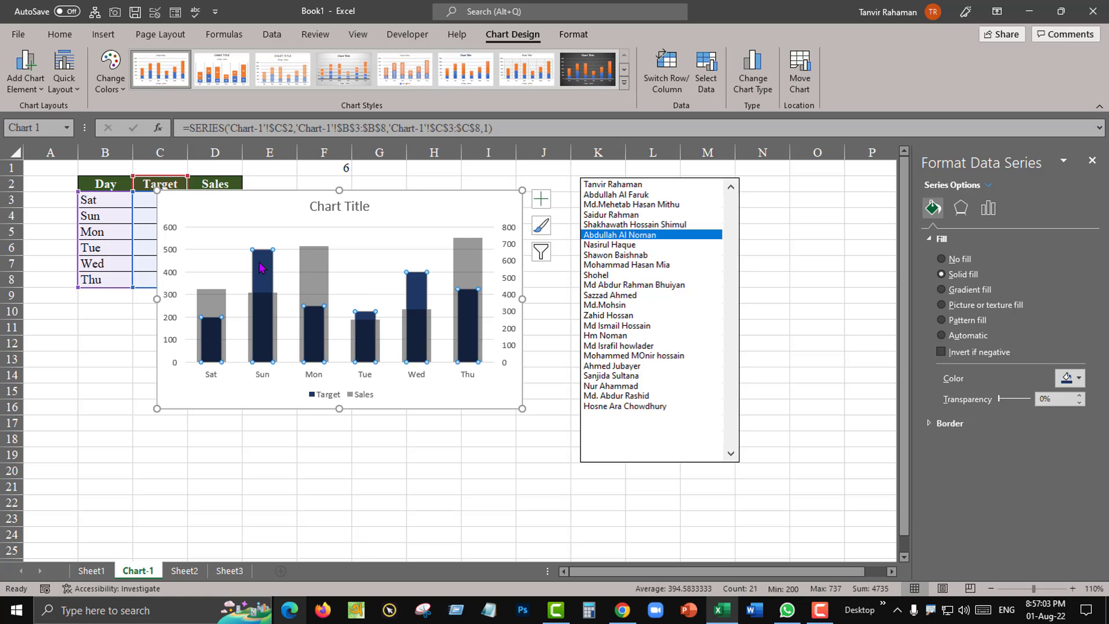
right_click(261, 265)
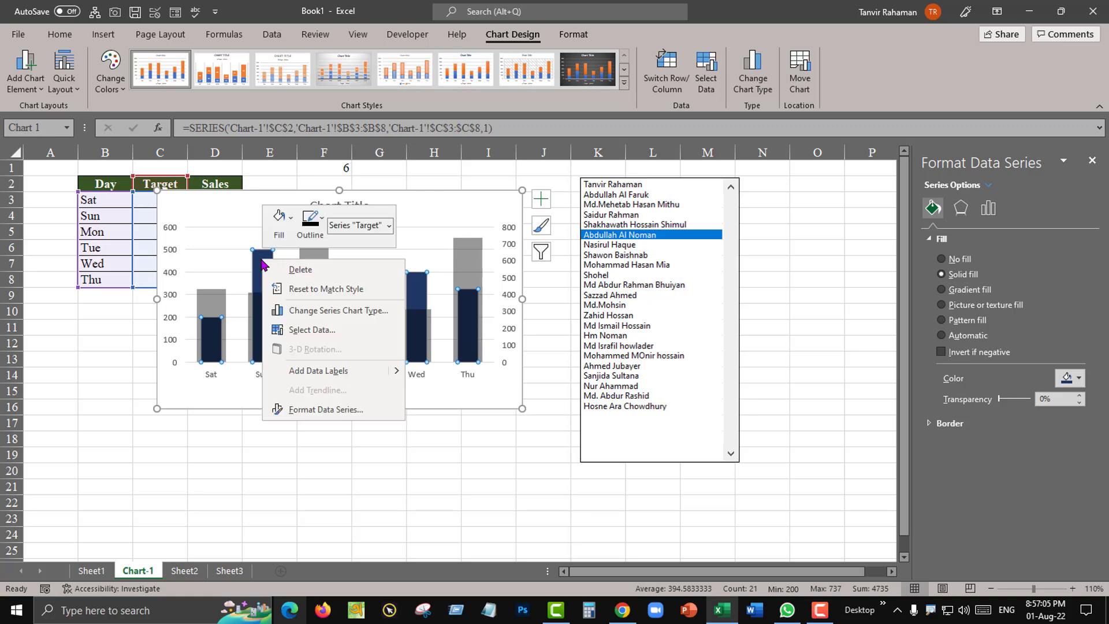
mouse_move(341, 375)
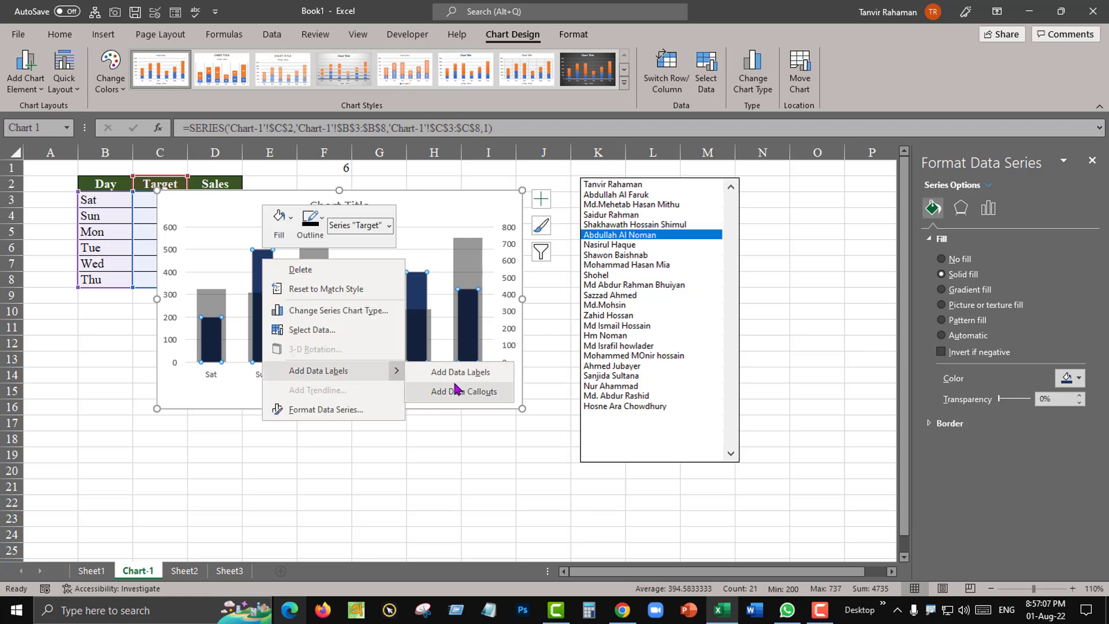
click(474, 376)
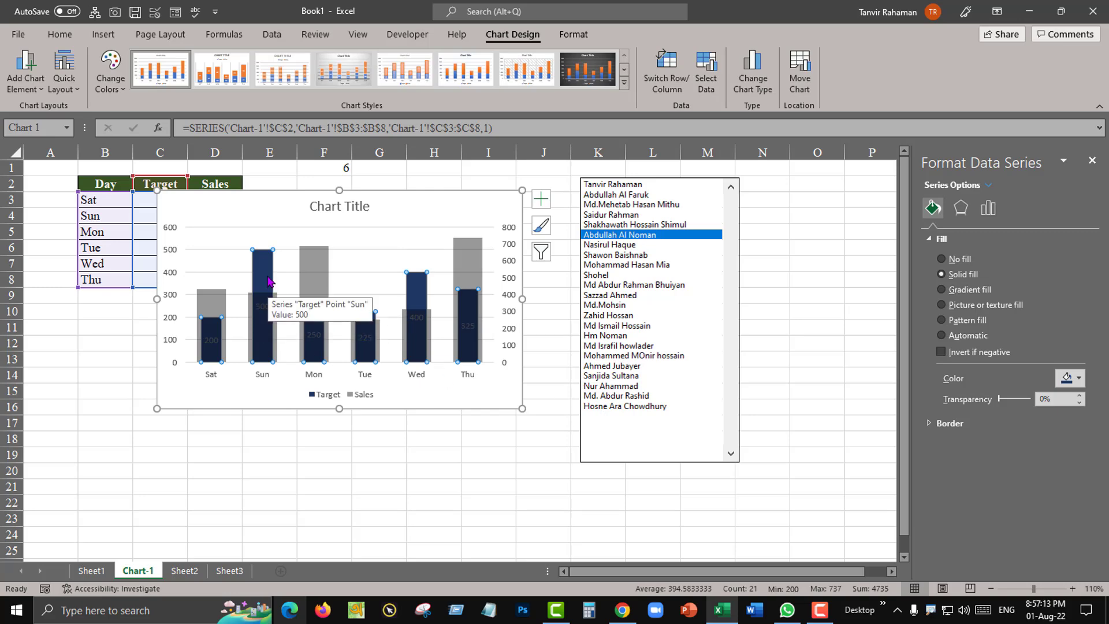
key(ctrl+z)
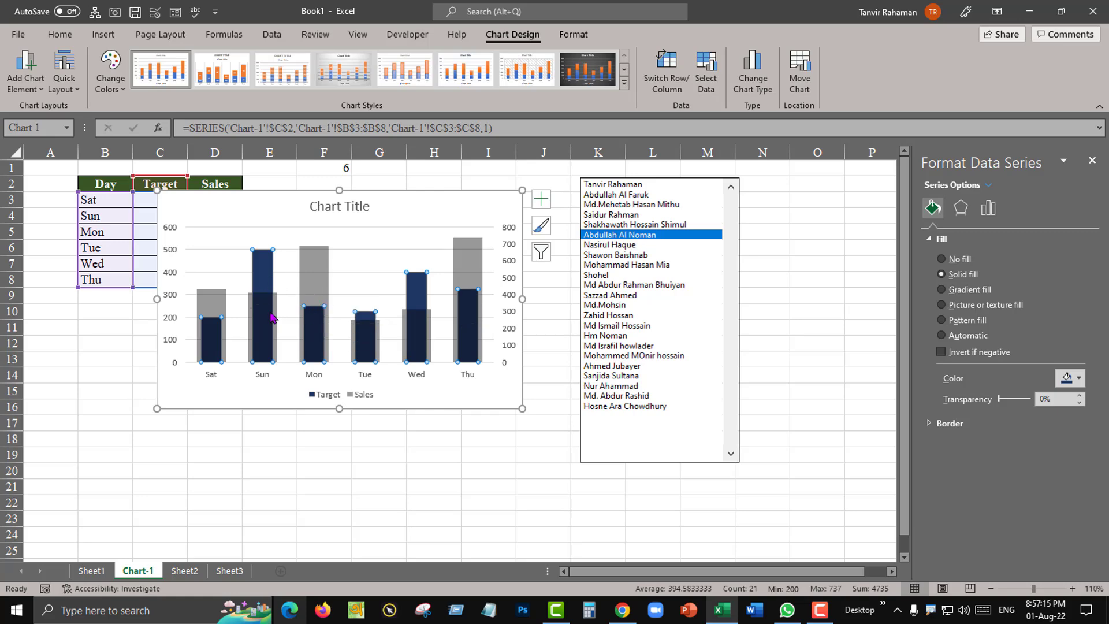
Add data labels to the Sales series and make their text bold and white.
click(326, 271)
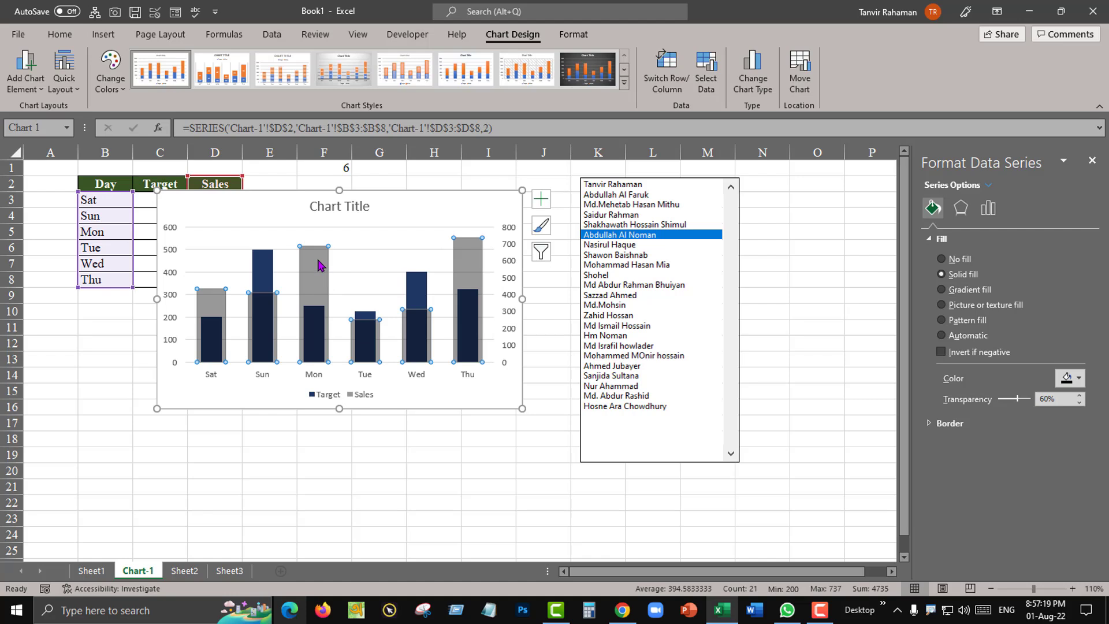
right_click(320, 266)
click(384, 369)
click(315, 304)
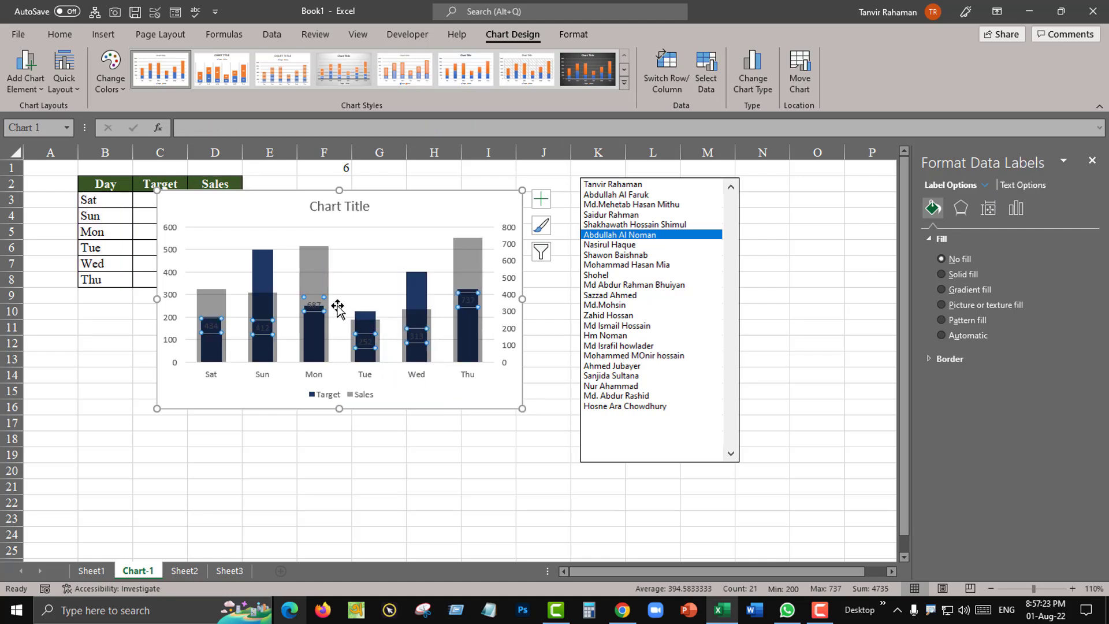
click(57, 35)
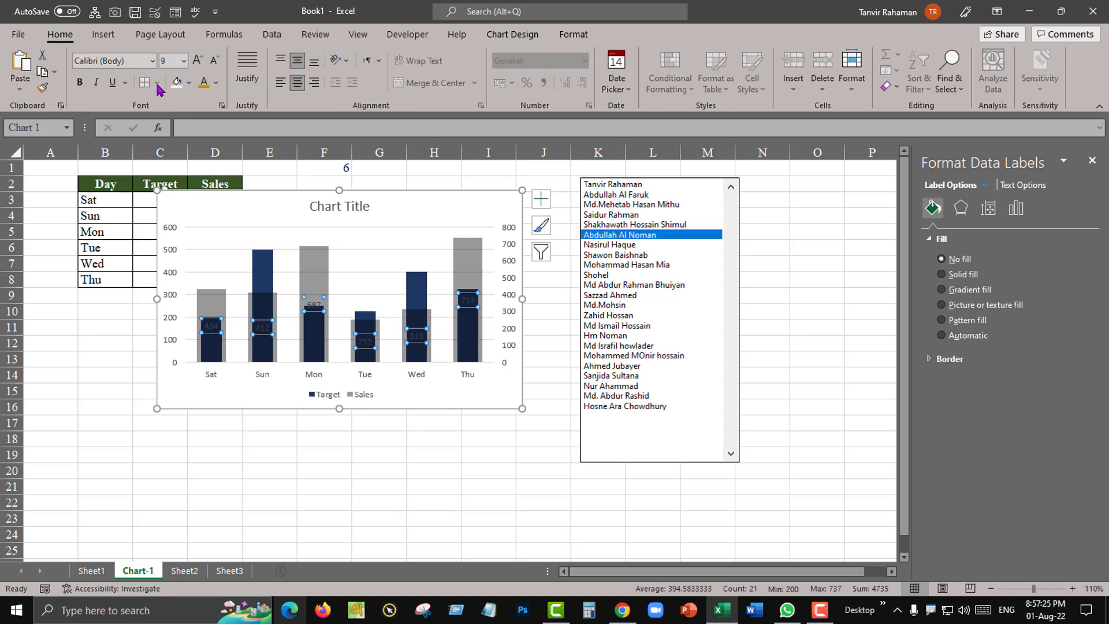
click(216, 83)
click(206, 145)
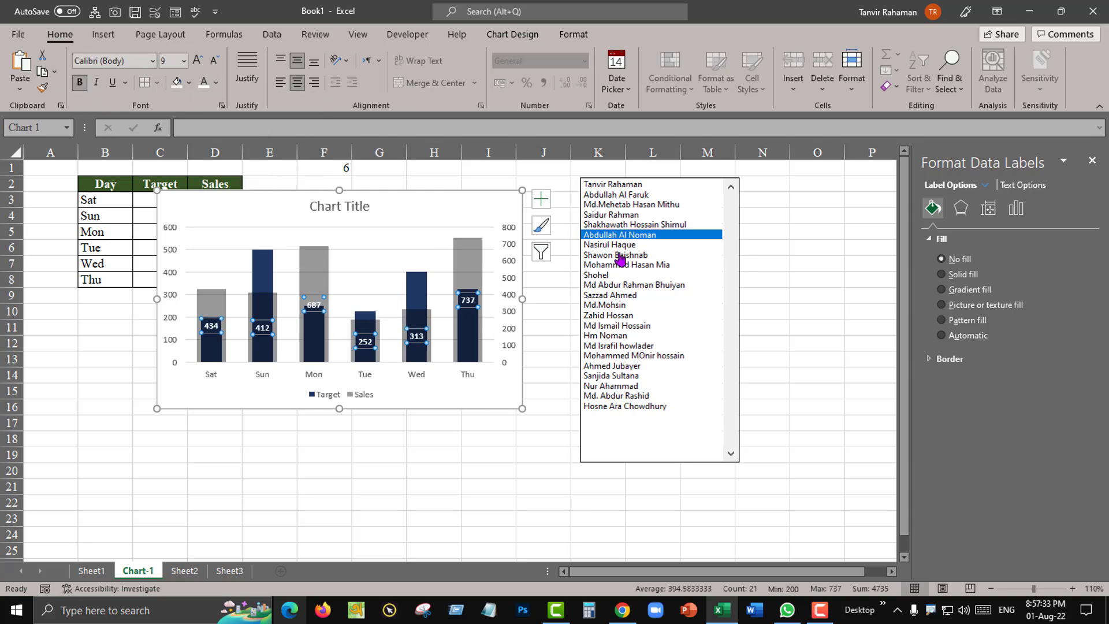
Select several different employees in the list box to check how the chart and cell F1 respond.
click(802, 247)
click(619, 246)
click(618, 265)
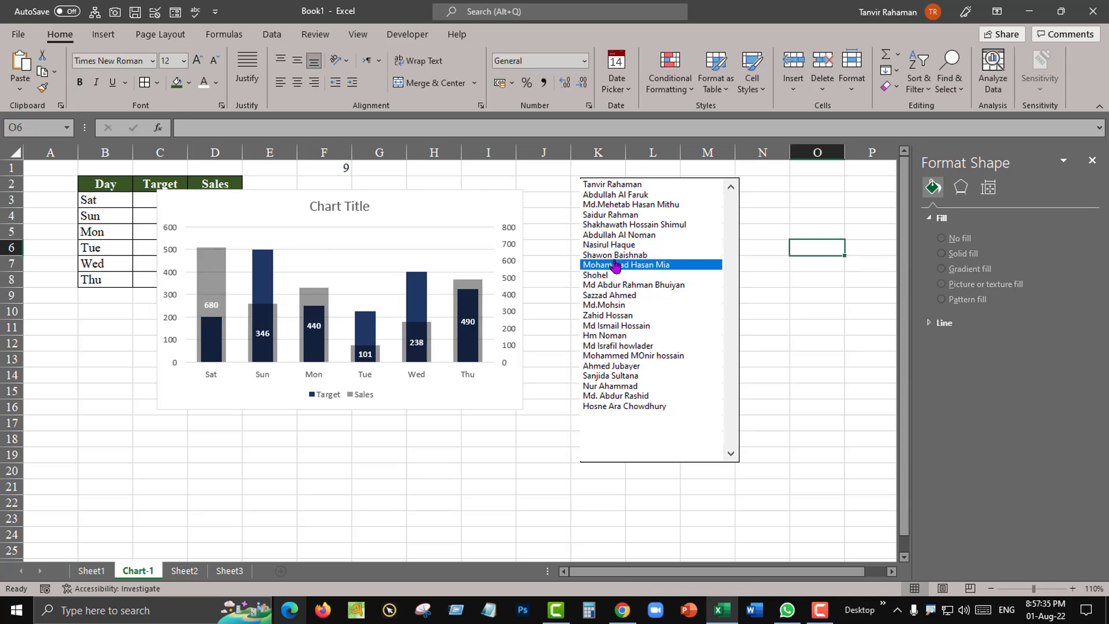
click(618, 306)
click(616, 356)
click(611, 385)
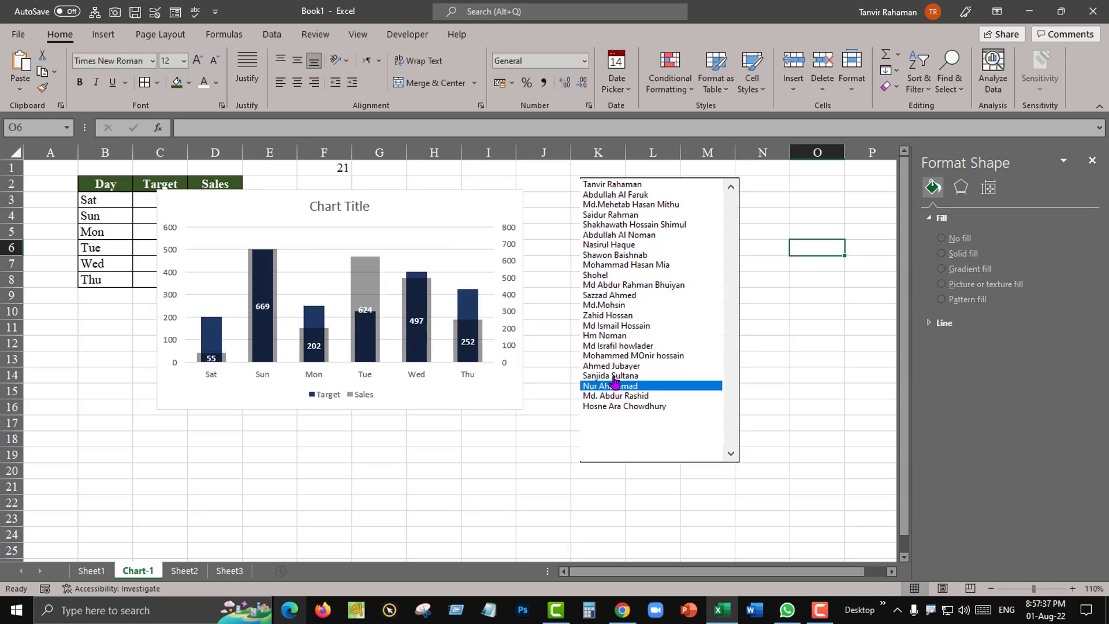
Remove the axes, chart title and gridlines from the Sales versus Target chart.
click(402, 212)
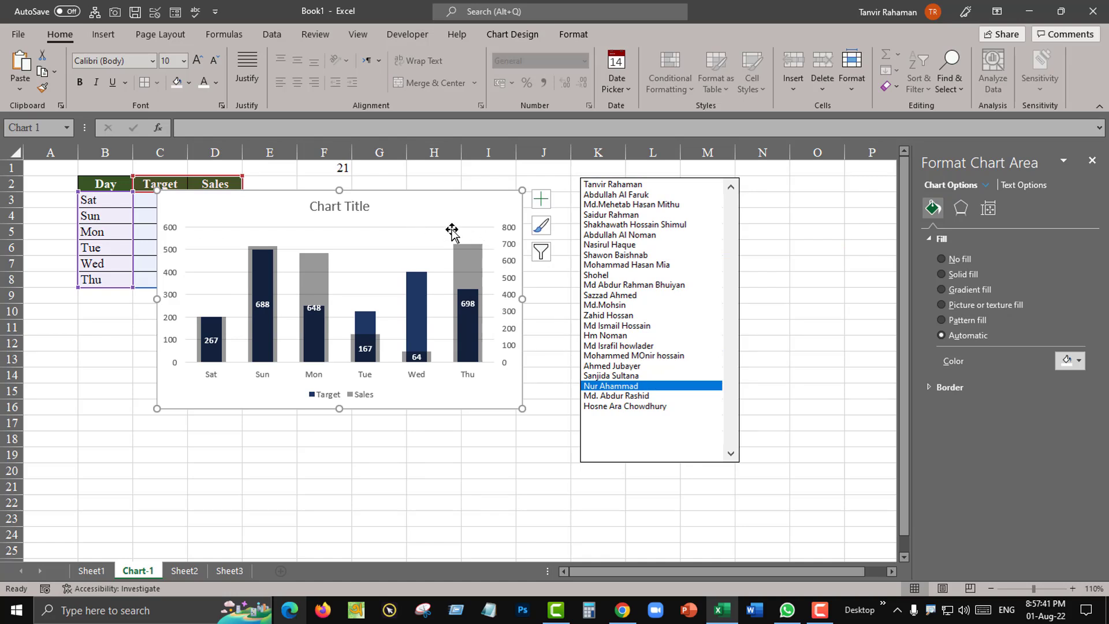
click(542, 201)
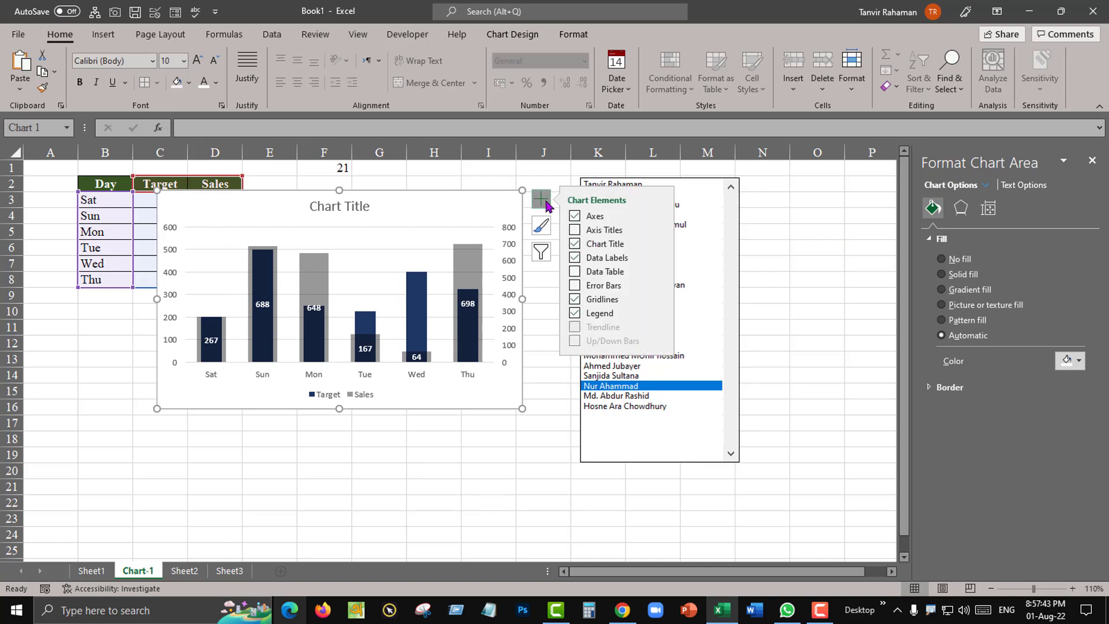
click(575, 216)
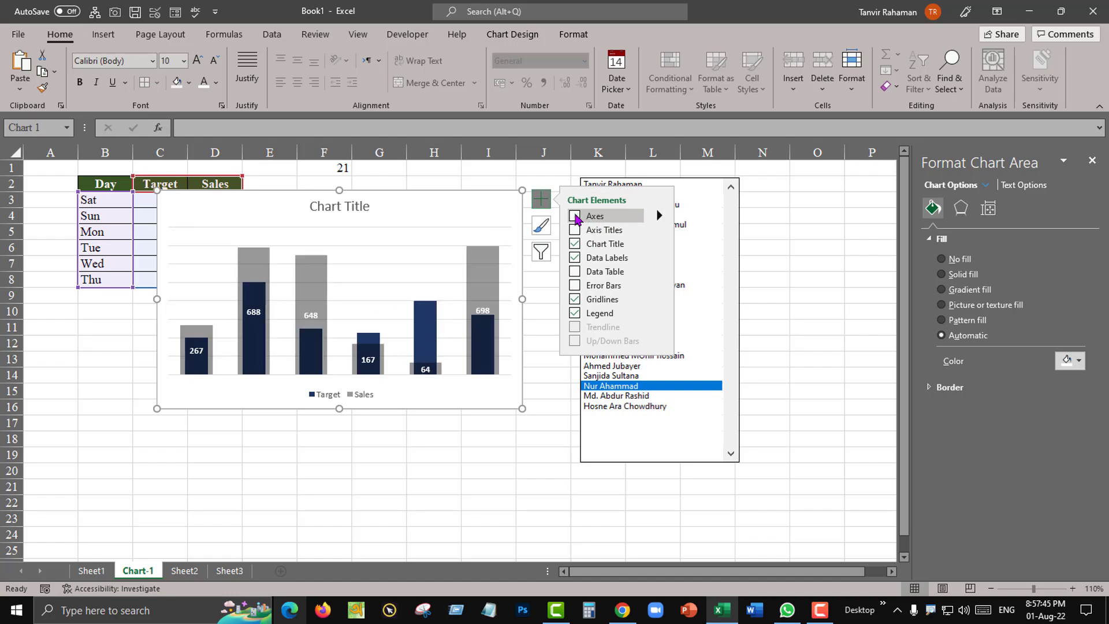
click(575, 244)
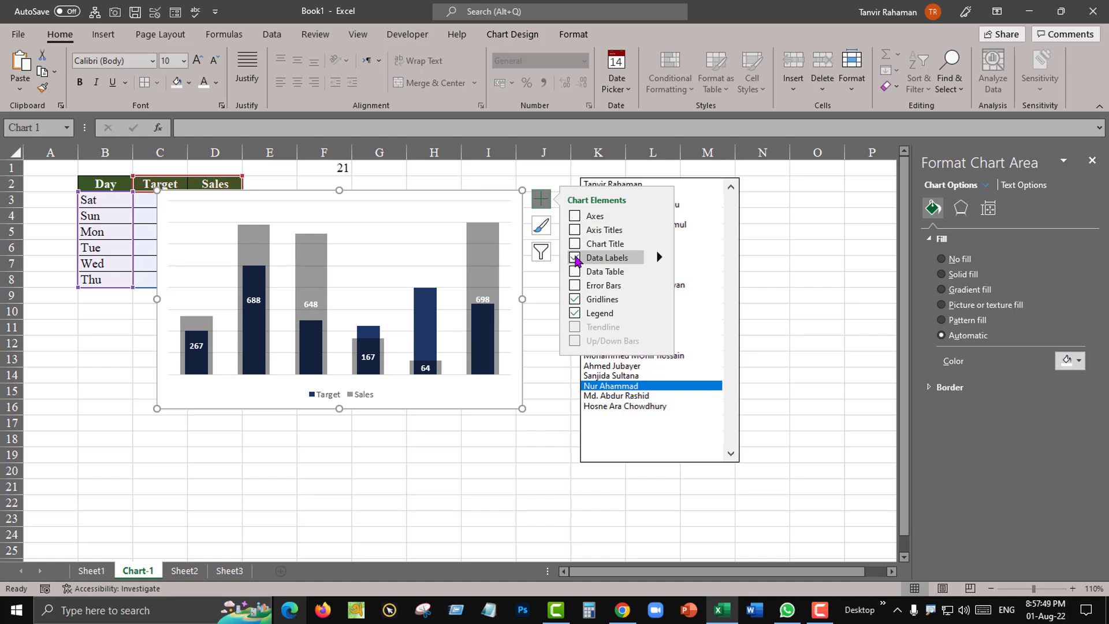
click(575, 299)
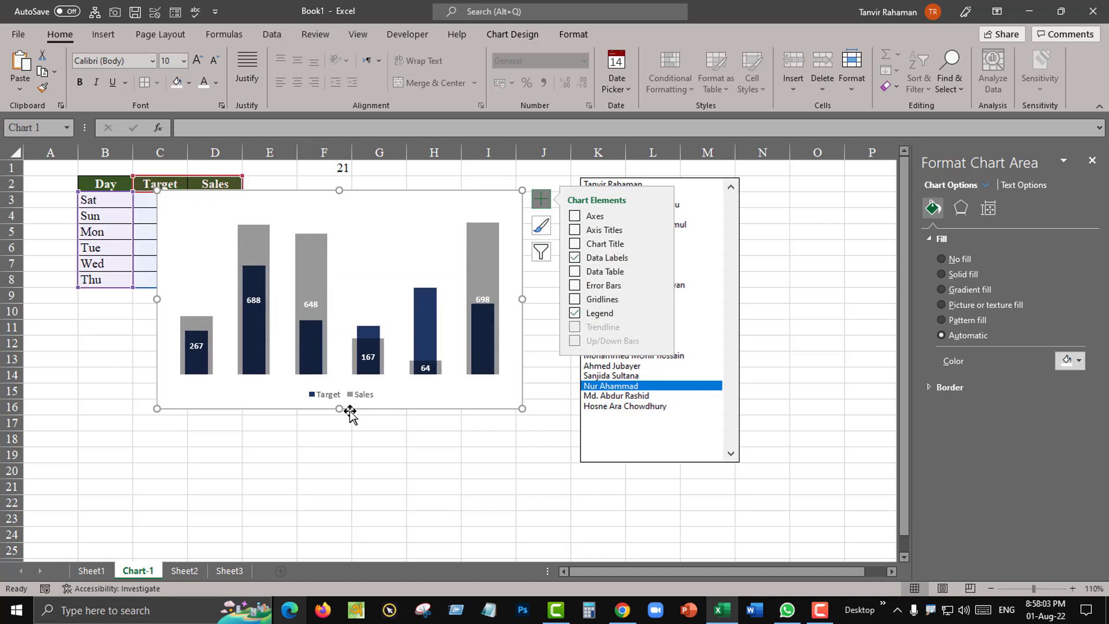
Set the chart legend's text to 14 pt and make it bold.
click(360, 397)
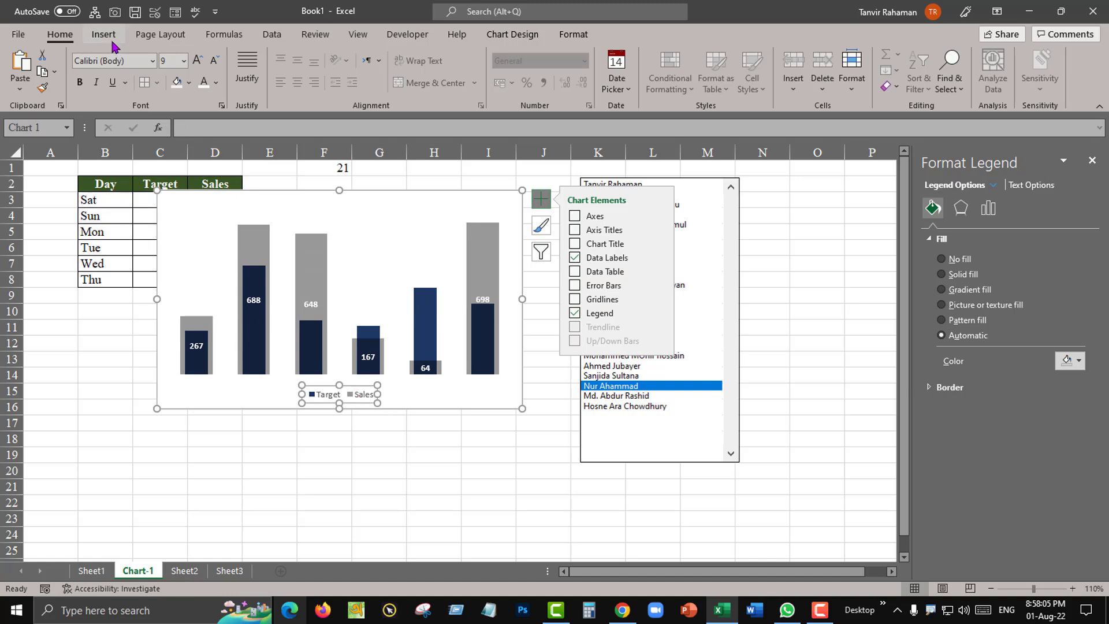
click(197, 60)
click(197, 61)
click(197, 61)
click(197, 61)
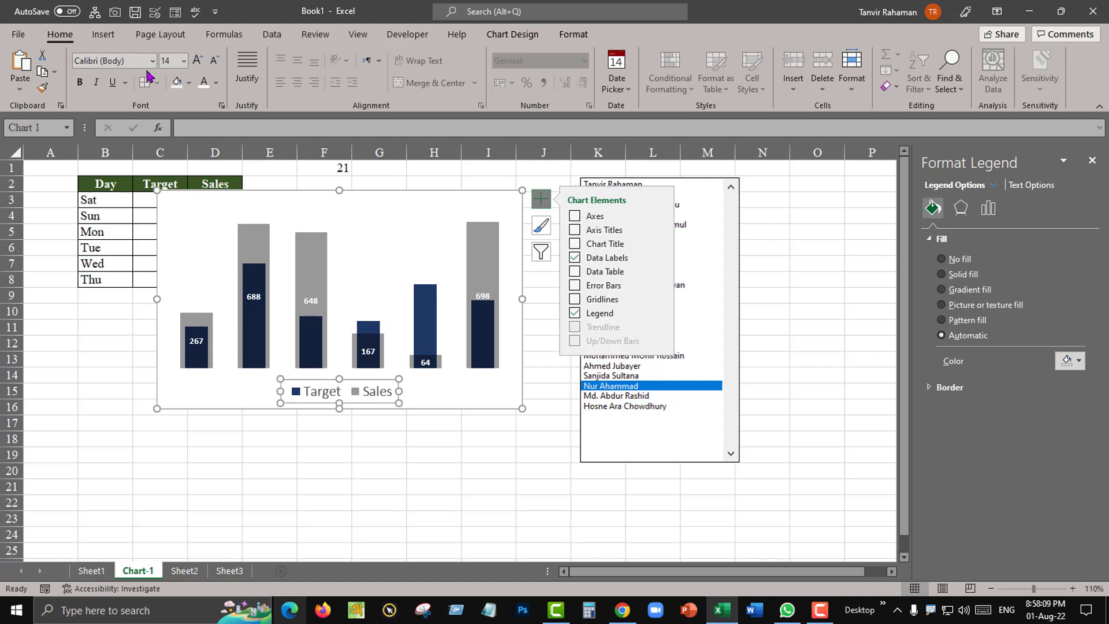
click(87, 83)
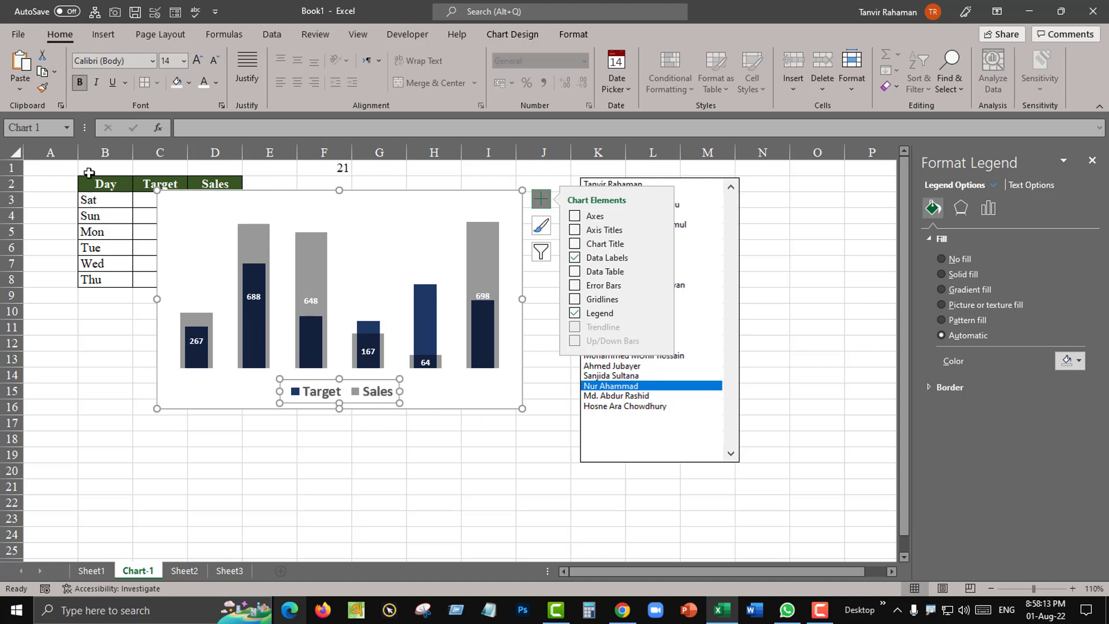
Hide the table in A1:E10 with white text, no borders and a white fill, and hide the value in F1 with white text.
drag(57, 167, 250, 315)
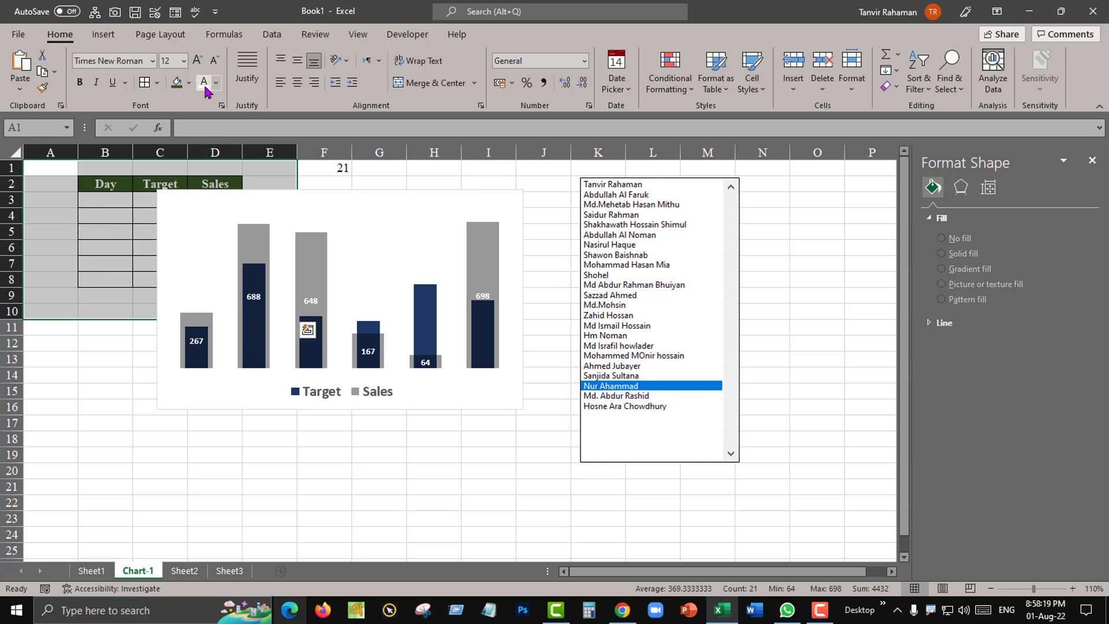
click(157, 82)
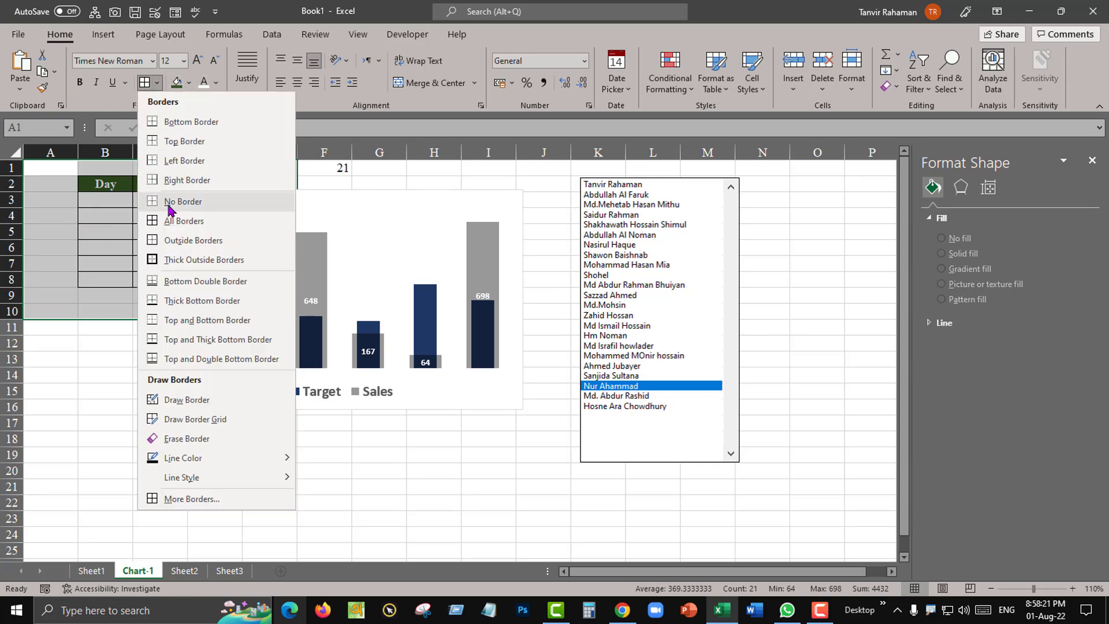
click(171, 202)
click(188, 82)
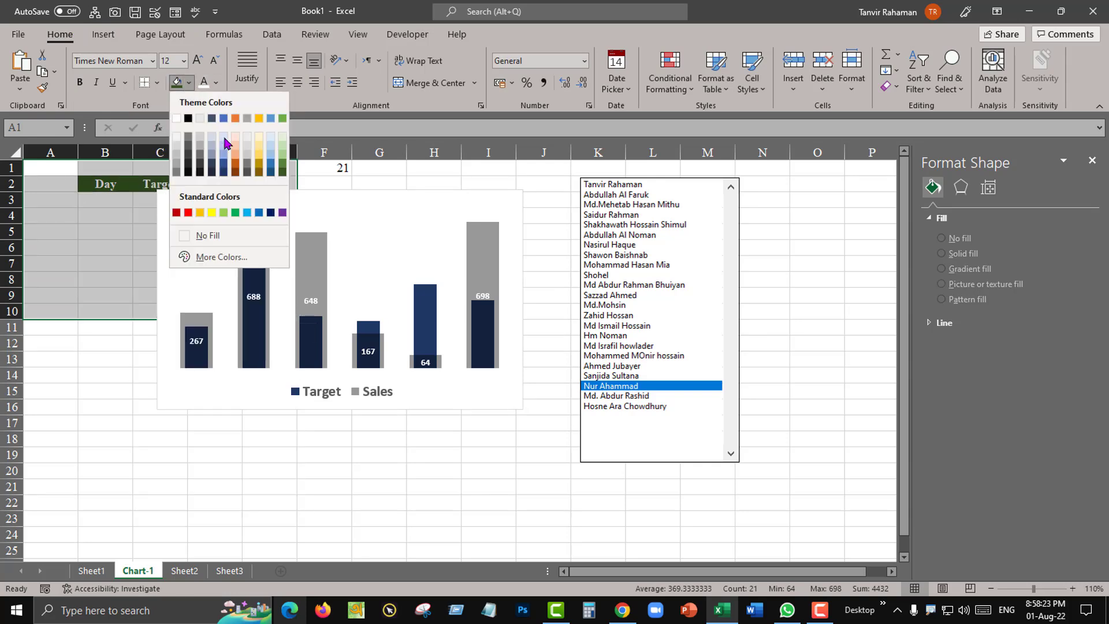
click(176, 151)
click(330, 170)
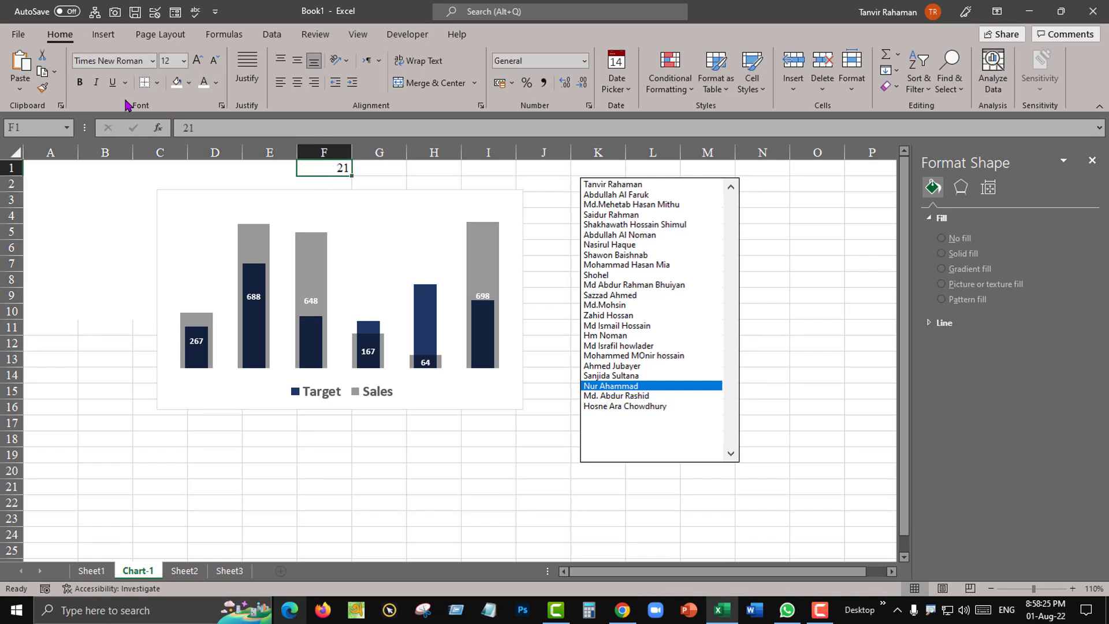
Move the chart over the hidden table near the sheet's upper-left corner and enlarge it to about 4.14 by 6.84 inches.
click(509, 209)
click(496, 198)
mouse_move(496, 198)
mouse_down()
mouse_move(404, 185)
mouse_move(391, 168)
mouse_move(397, 177)
mouse_up()
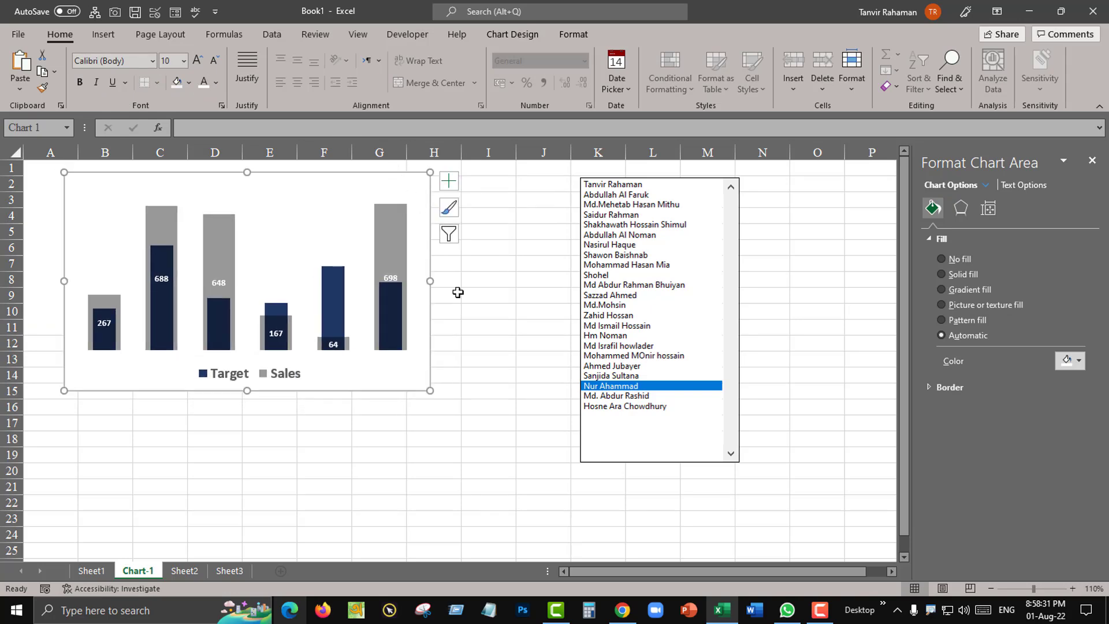
drag(431, 392, 565, 474)
click(792, 212)
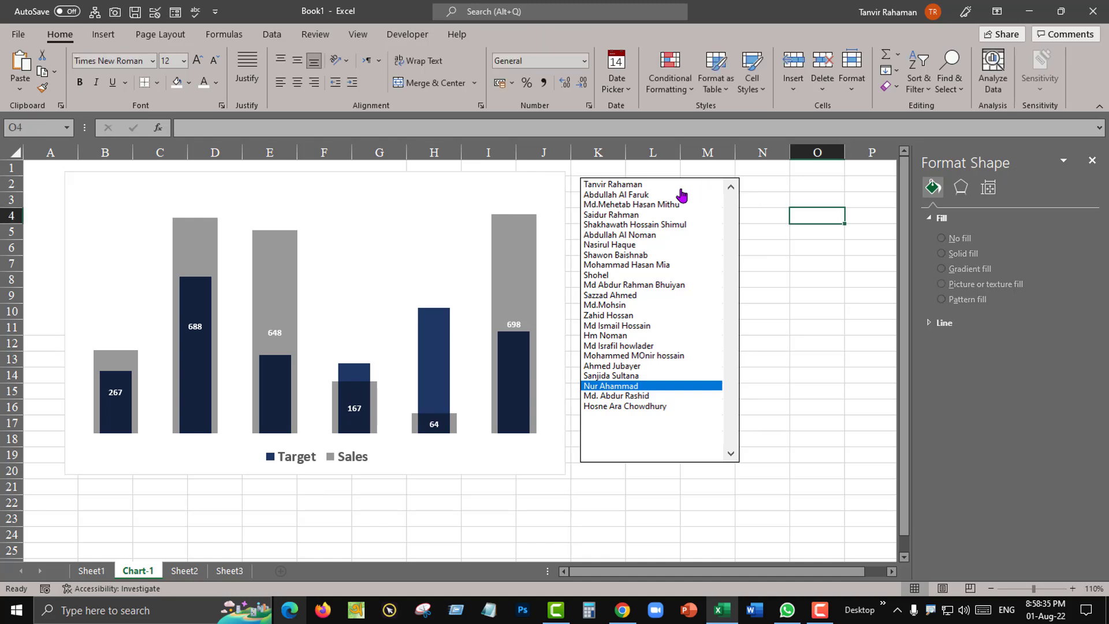
Place the employee list box flush against the chart's right edge, match its height to the chart, and close the shape formatting pane.
right_click(722, 189)
key(Escape)
drag(667, 177, 661, 175)
drag(725, 458, 729, 475)
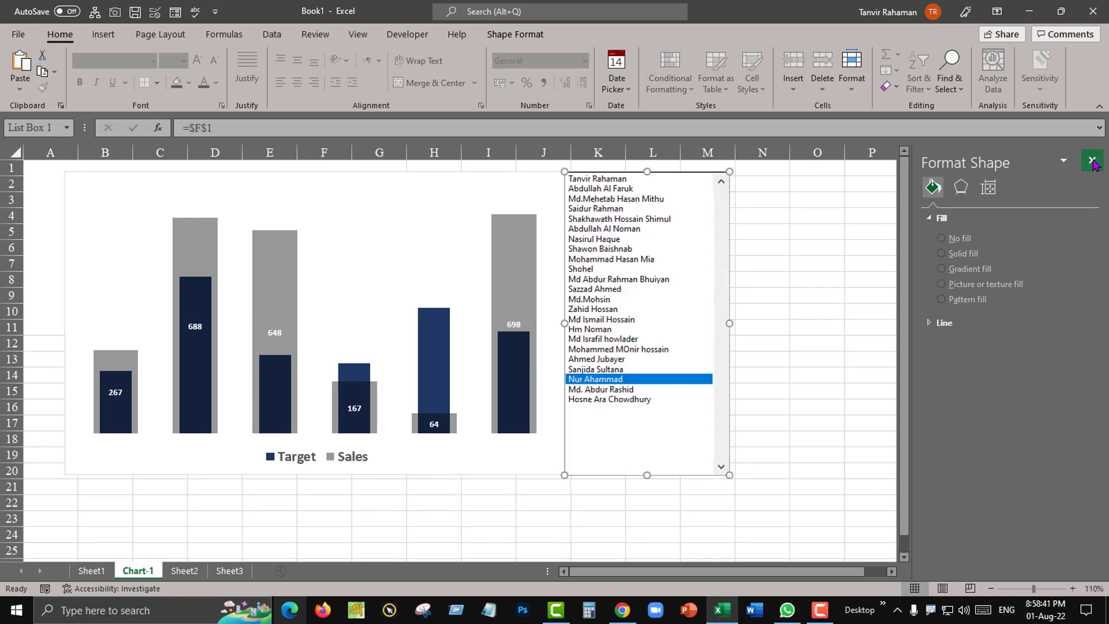
click(1092, 160)
Give the chart area a black outline.
click(388, 176)
click(531, 37)
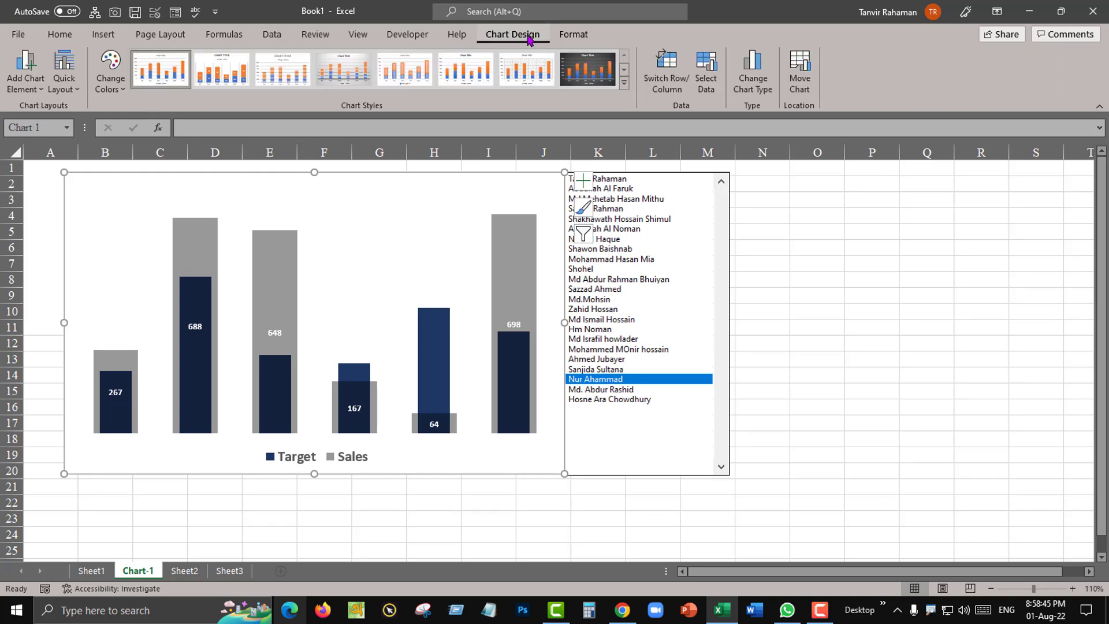
click(581, 35)
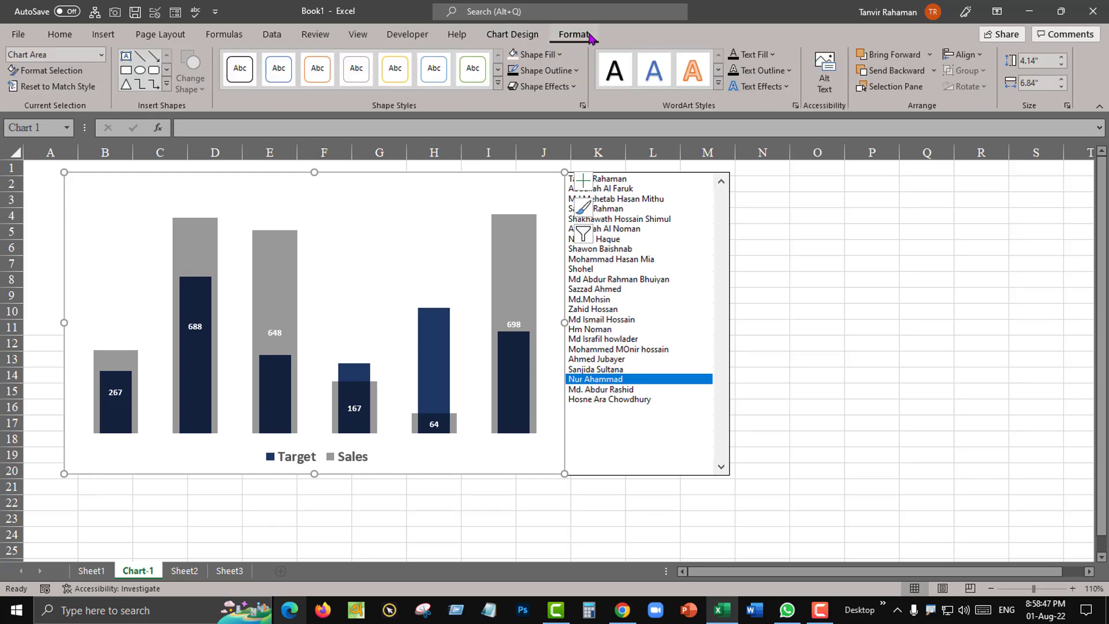
click(569, 71)
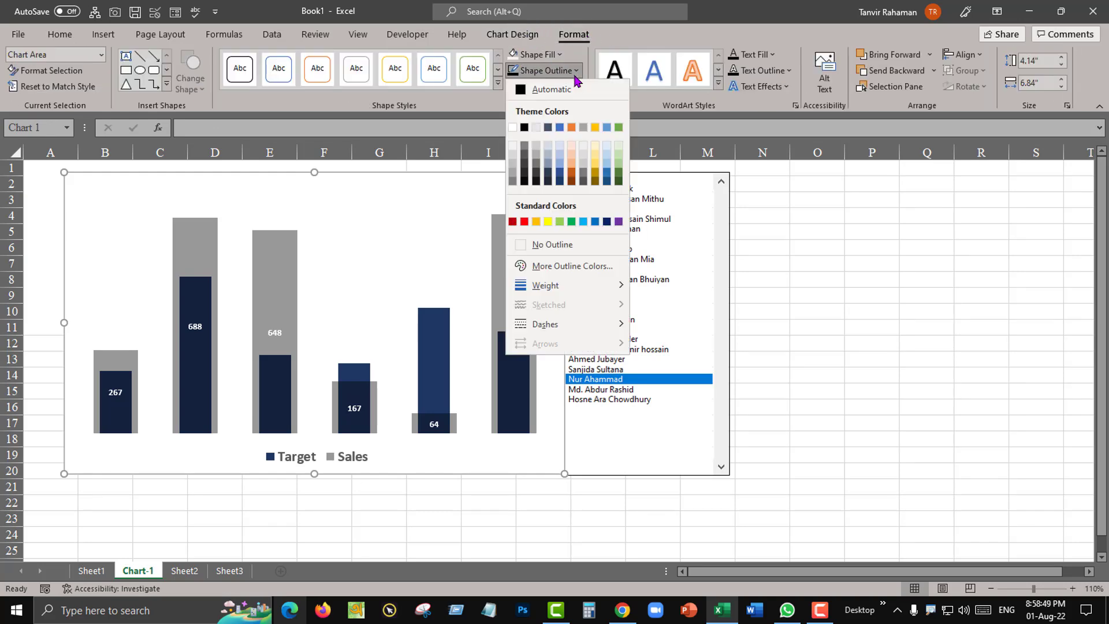
click(524, 127)
click(824, 251)
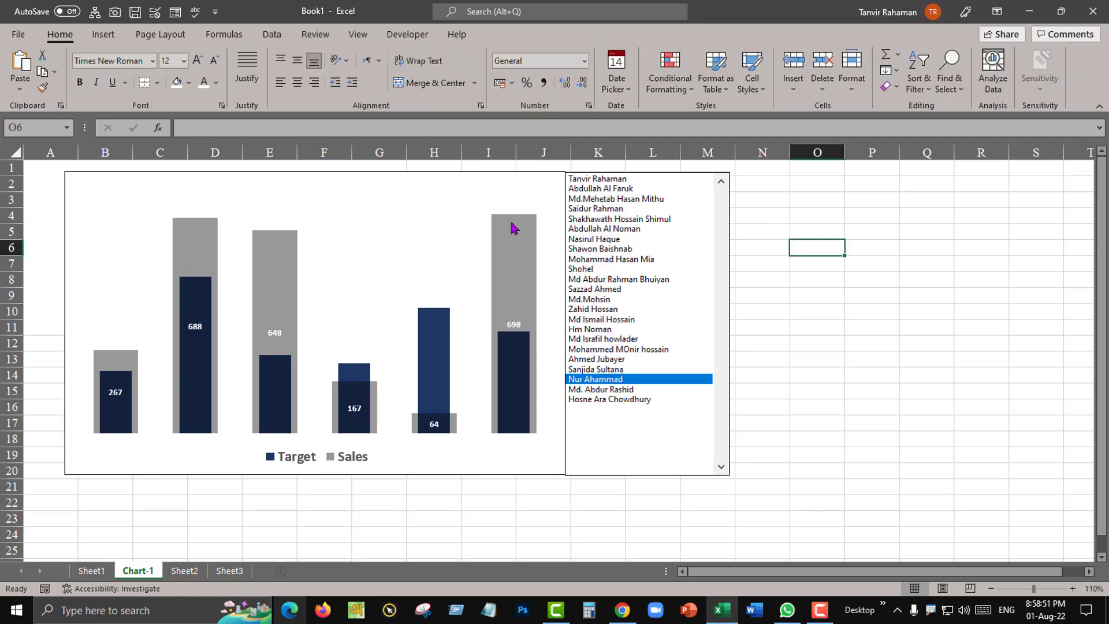
Turn off the worksheet gridlines and set the ribbon to show tabs only.
click(358, 34)
click(333, 83)
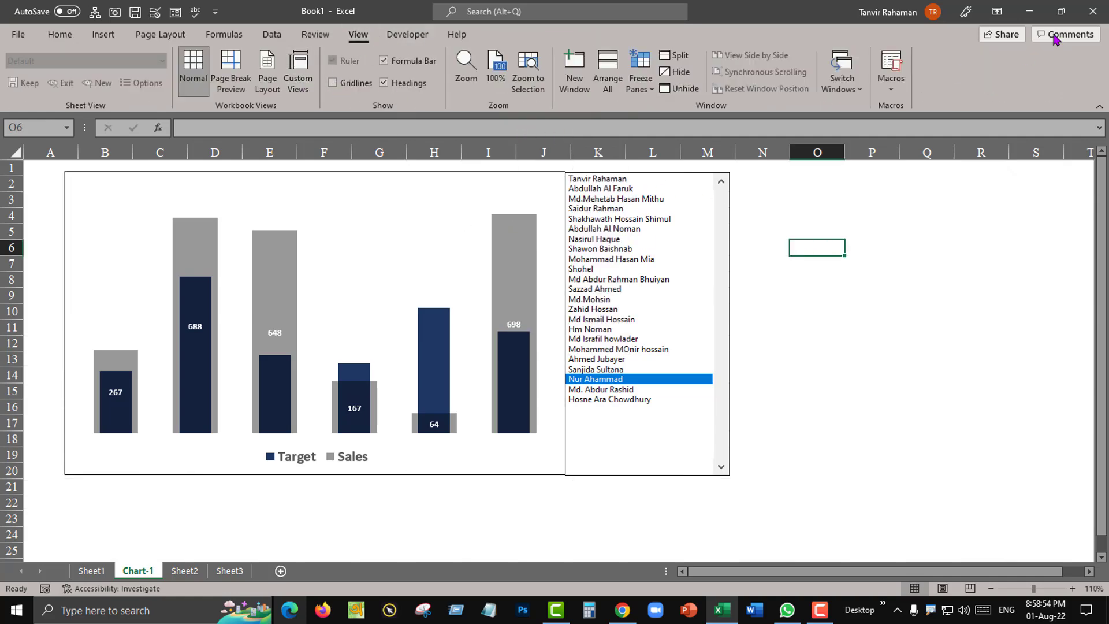
click(1002, 16)
click(976, 143)
click(873, 310)
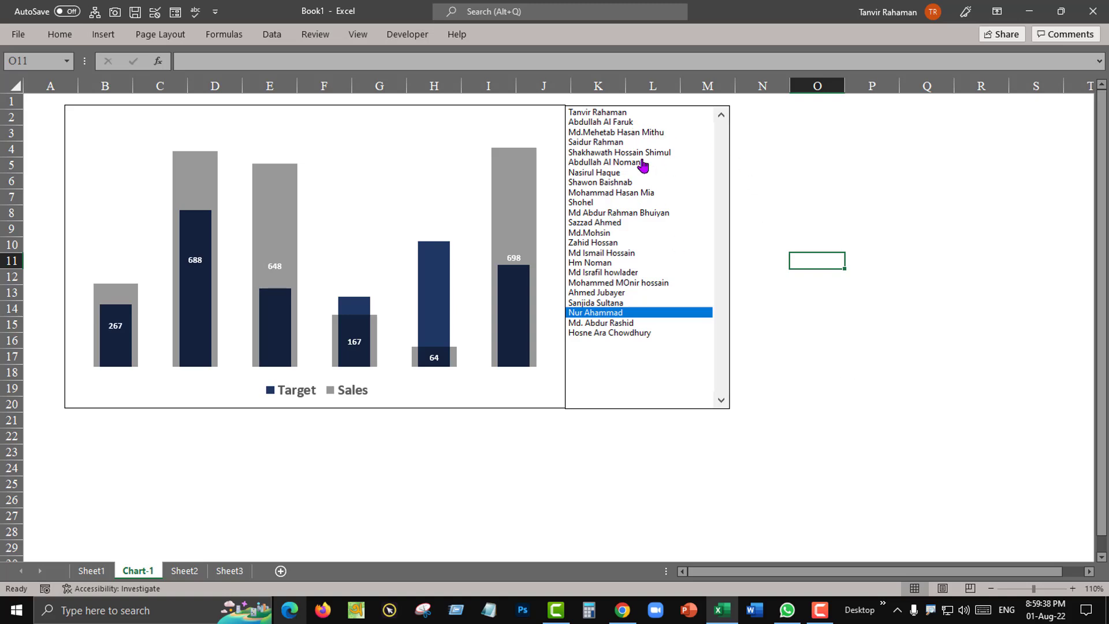
Select various employees throughout the list box to check that the finished chart's Target and Sales columns update.
click(604, 113)
click(604, 122)
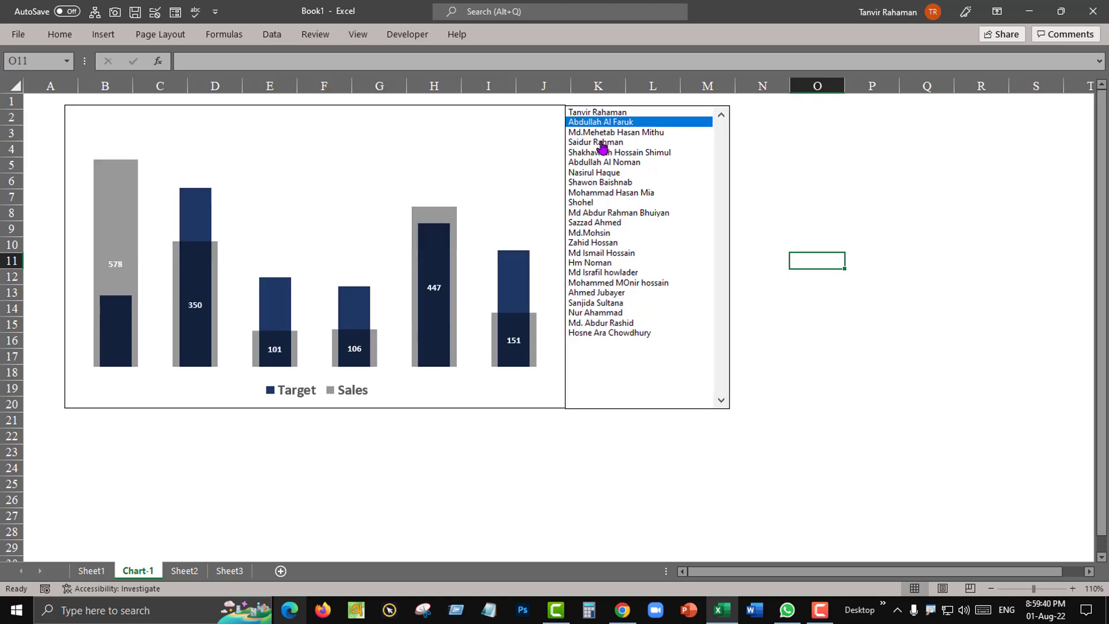
click(601, 143)
click(599, 172)
click(596, 223)
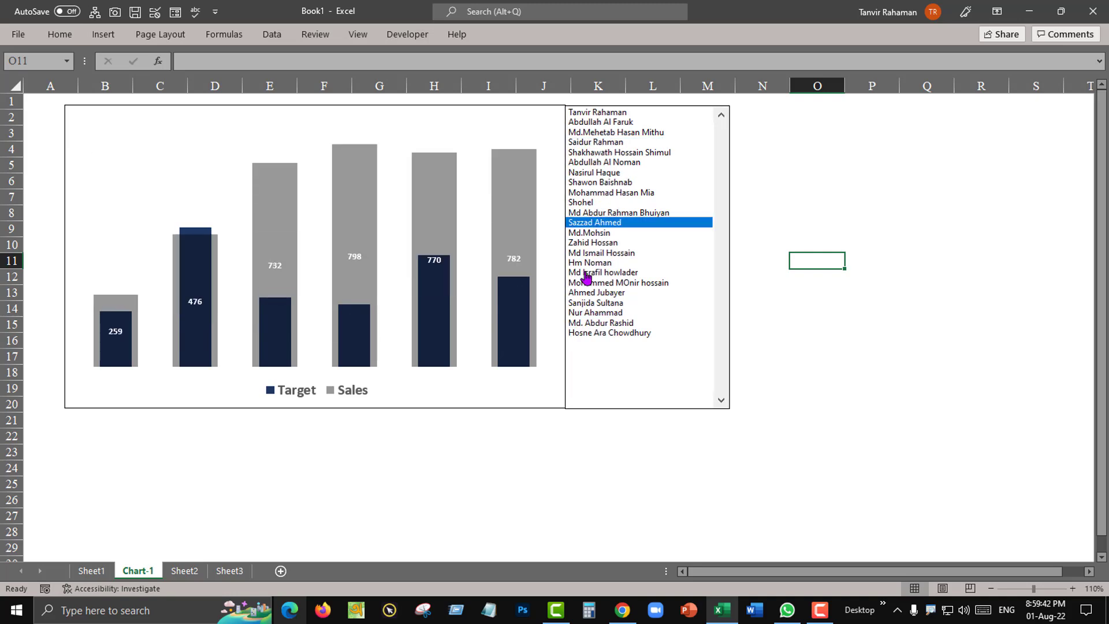
click(601, 233)
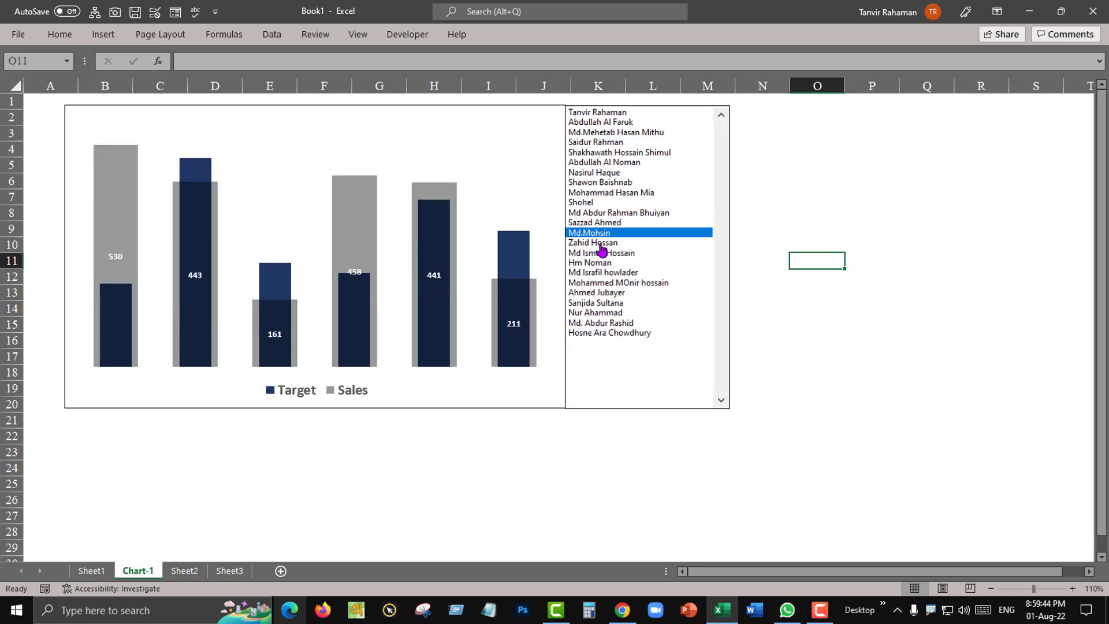
click(601, 252)
click(603, 272)
click(604, 283)
click(604, 302)
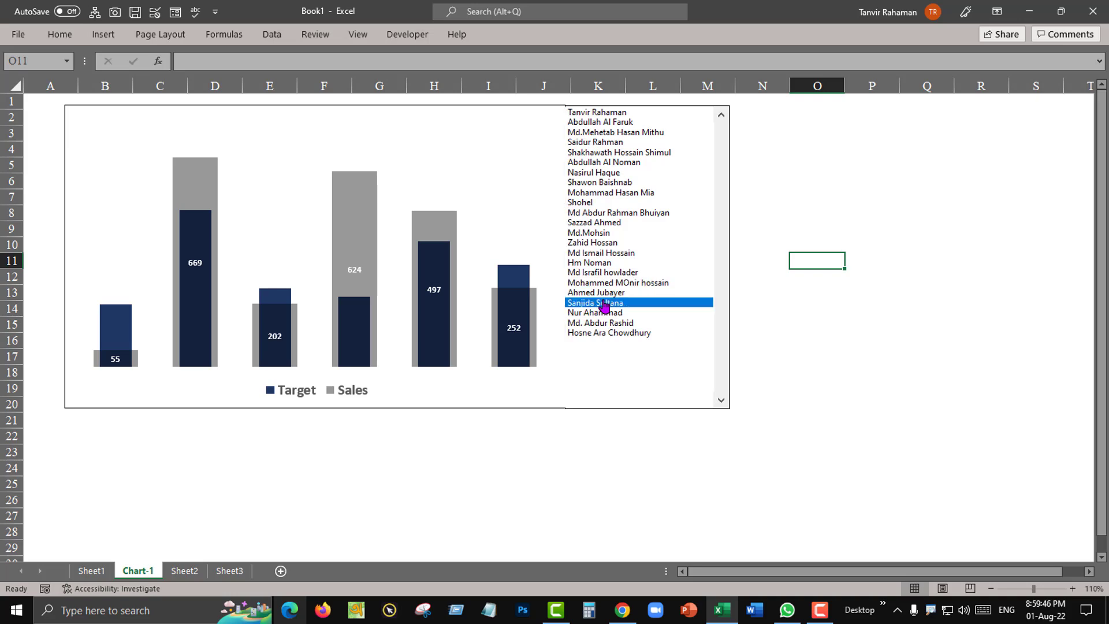
click(601, 331)
click(601, 272)
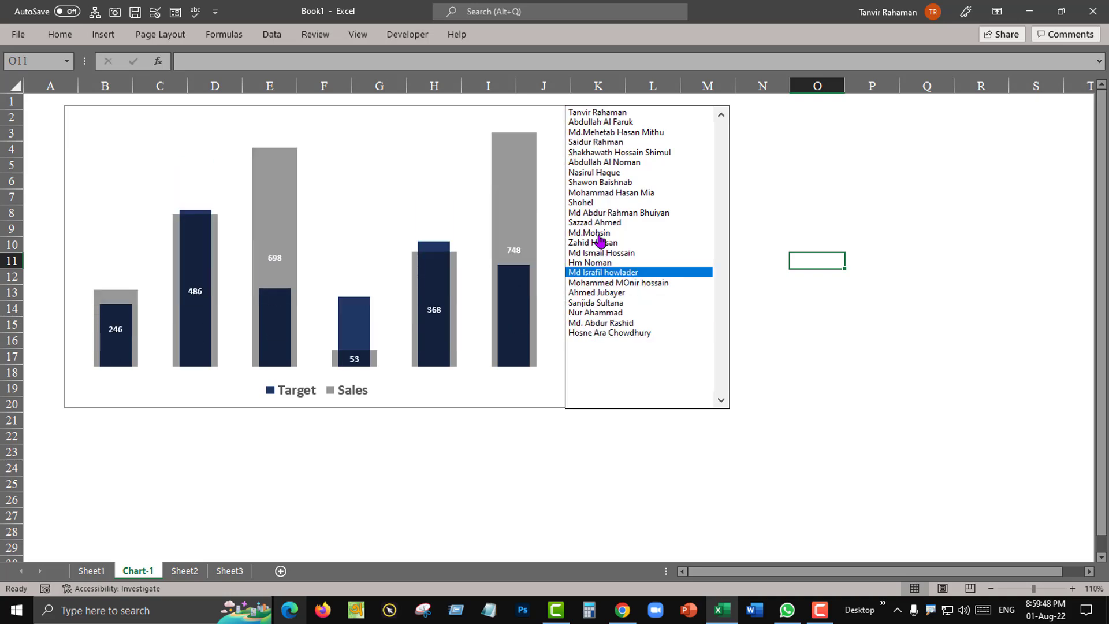
click(599, 242)
click(602, 203)
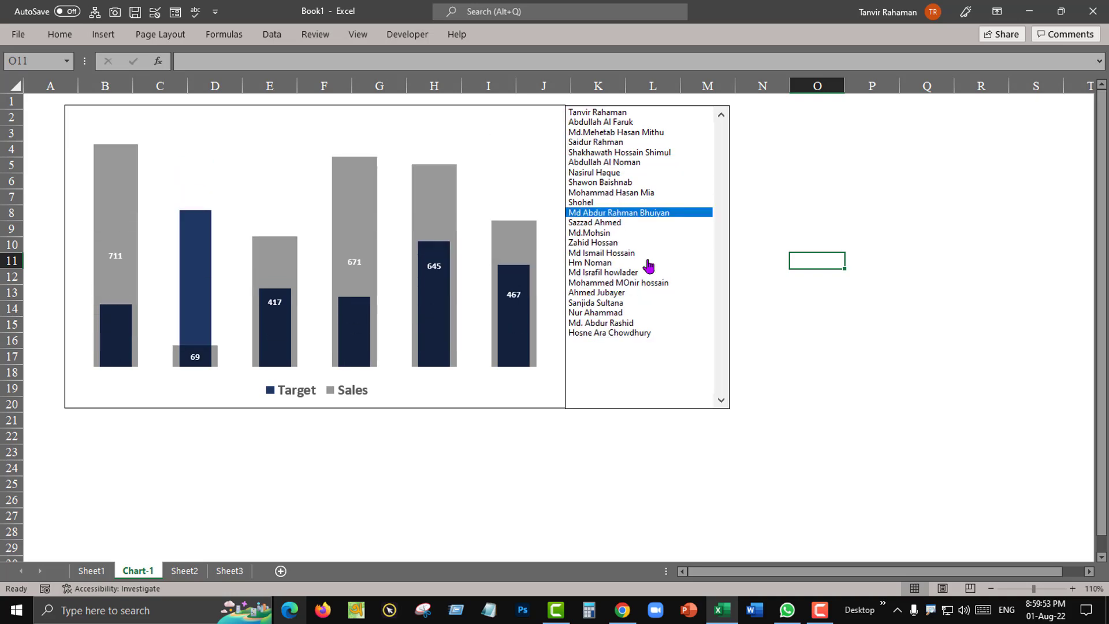
click(579, 183)
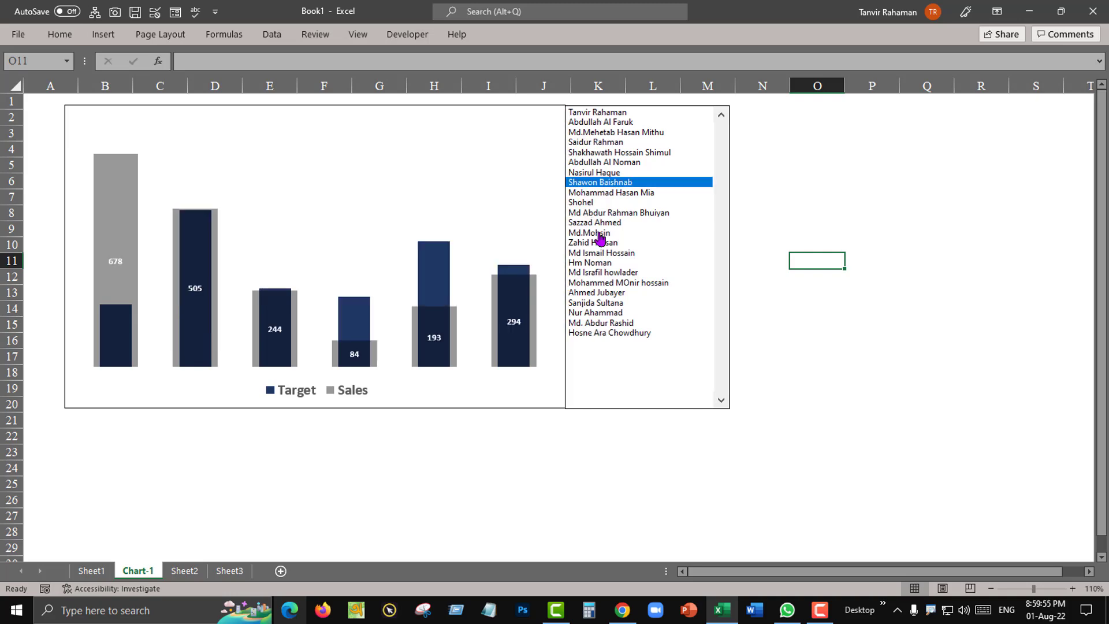